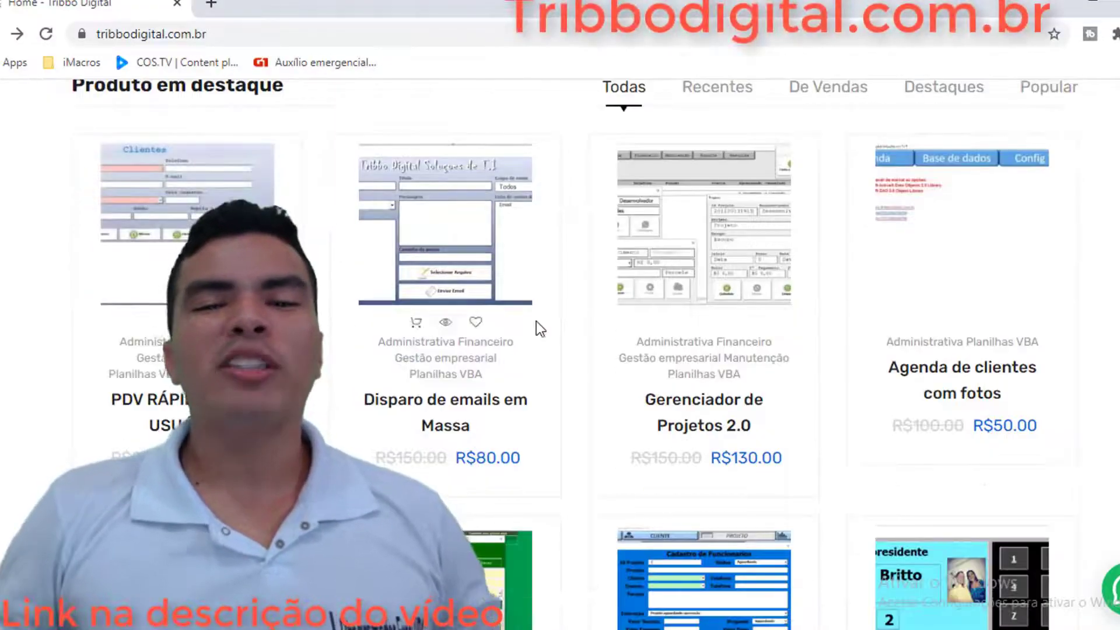
# Step: Browse the Tribbo Digital store, view the WhatsApp product page and enlarge its image, then go back
pyautogui.scroll(-3, 641, 326)
pyautogui.scroll(-2, 696, 306)
pyautogui.scroll(-2, 695, 306)
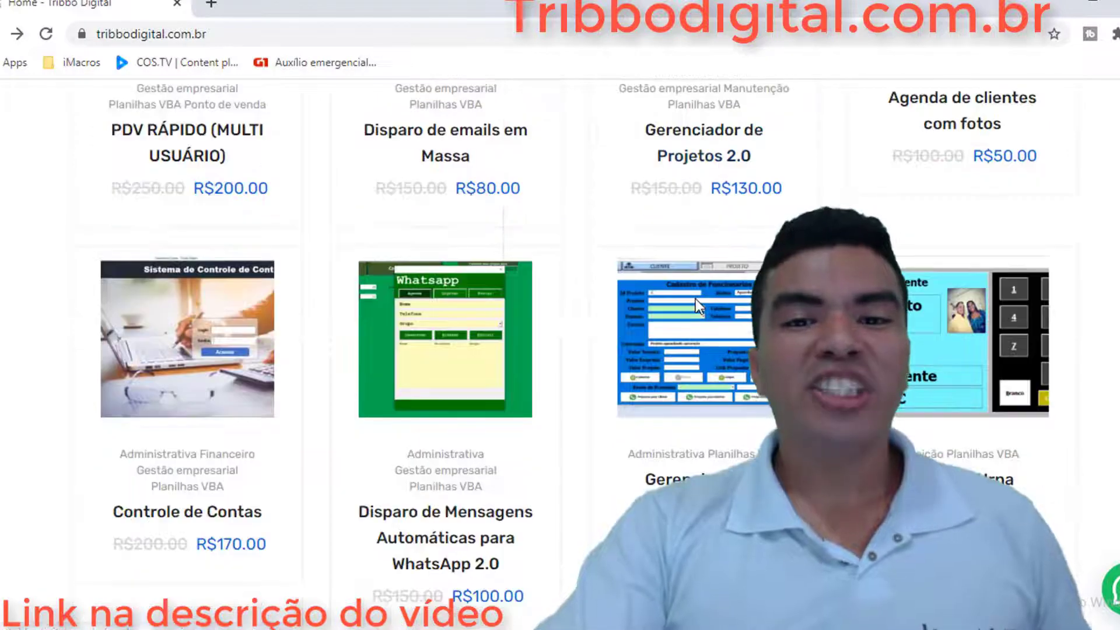
pyautogui.scroll(-2, 695, 306)
pyautogui.scroll(-2, 695, 306)
pyautogui.scroll(-3, 695, 307)
pyautogui.scroll(-2, 695, 306)
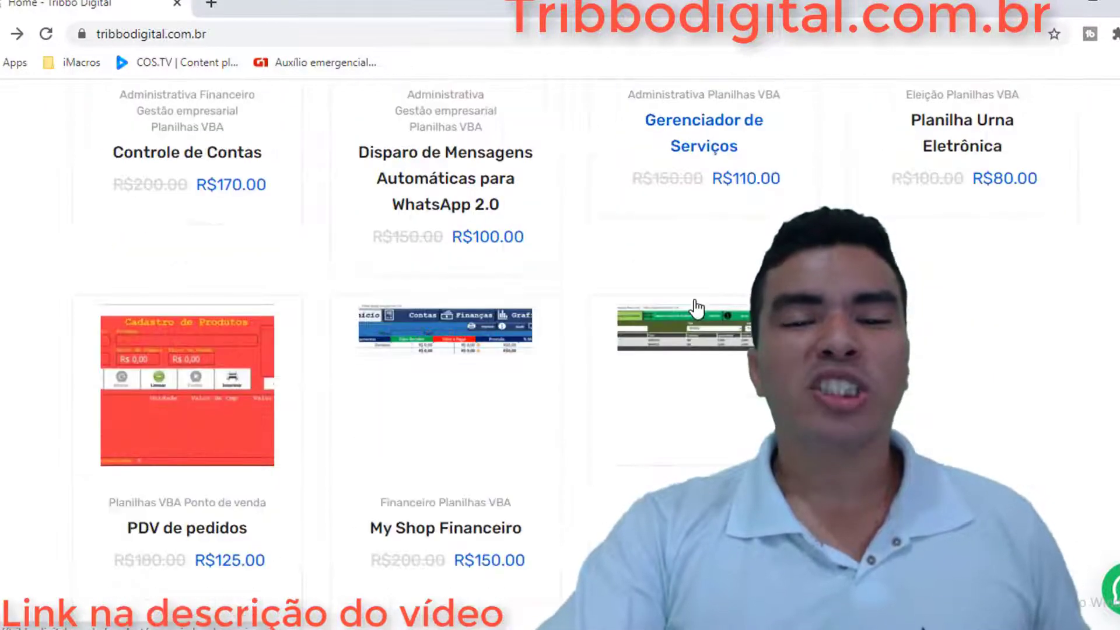
pyautogui.scroll(-2, 695, 306)
pyautogui.scroll(7, 456, 295)
pyautogui.click(456, 295)
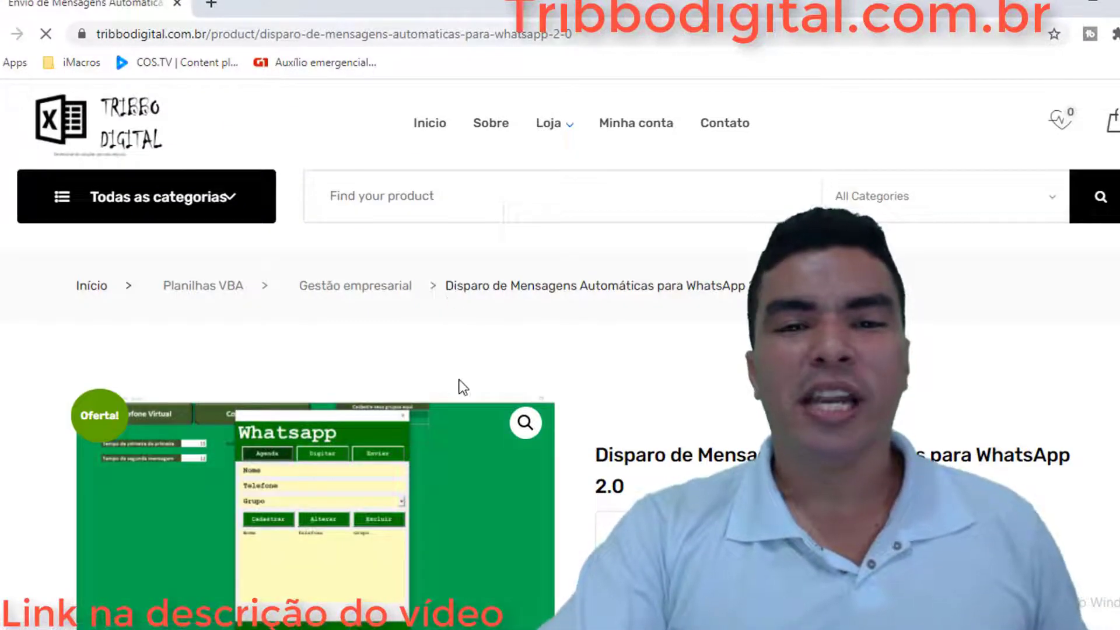
pyautogui.scroll(-2, 458, 386)
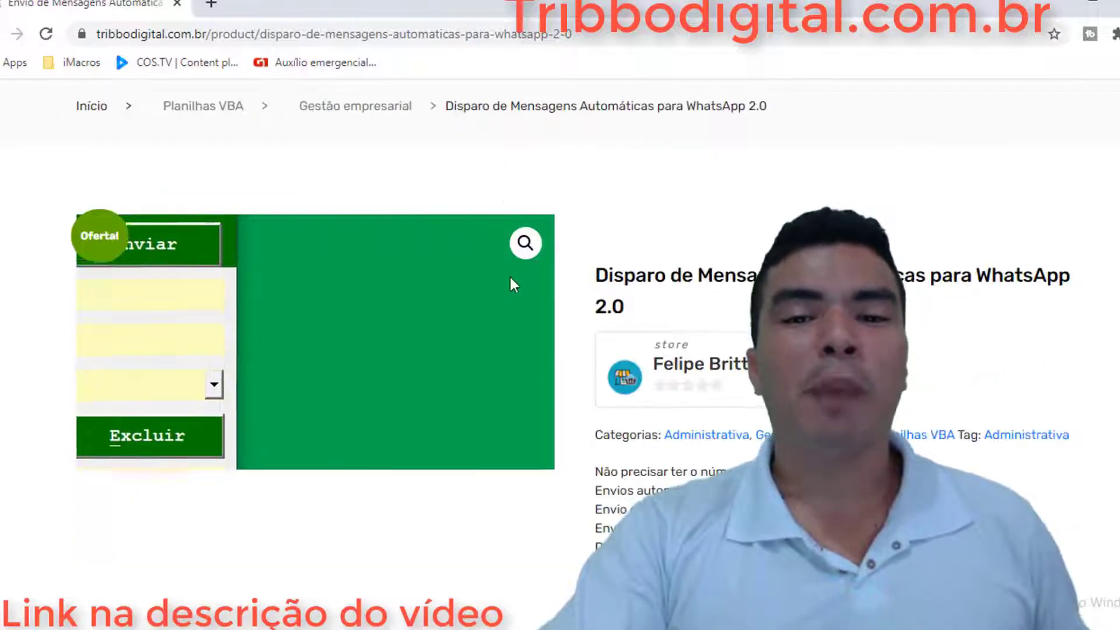
pyautogui.click(525, 333)
pyautogui.hotkey('alt', 'Left')
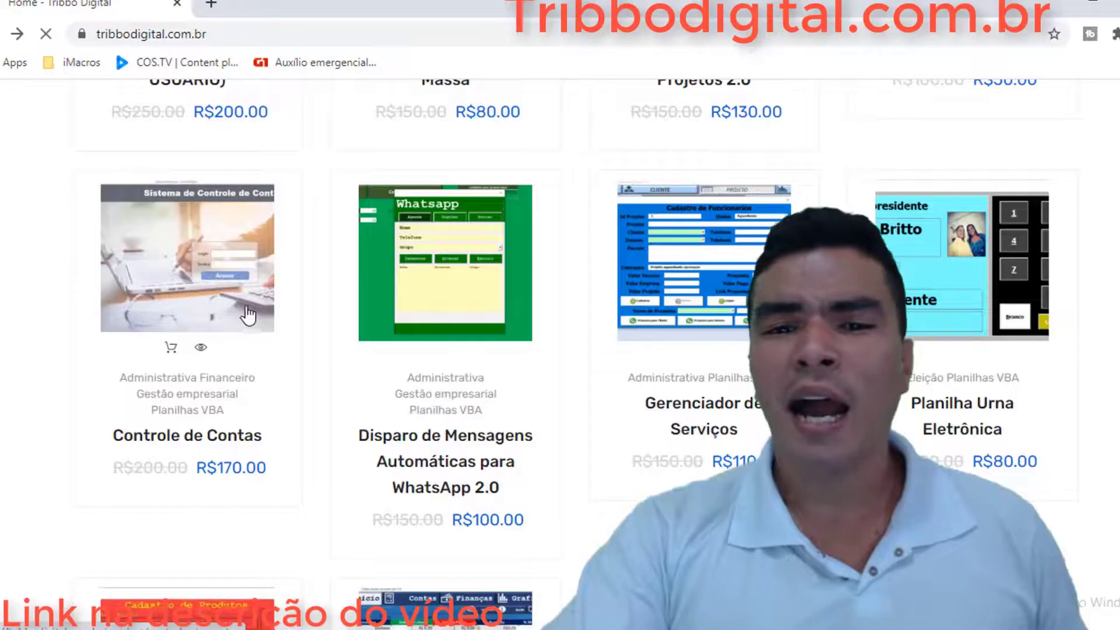
# Step: View the Controle de Contas product page, scroll its features and show the chart screenshot
pyautogui.click(223, 286)
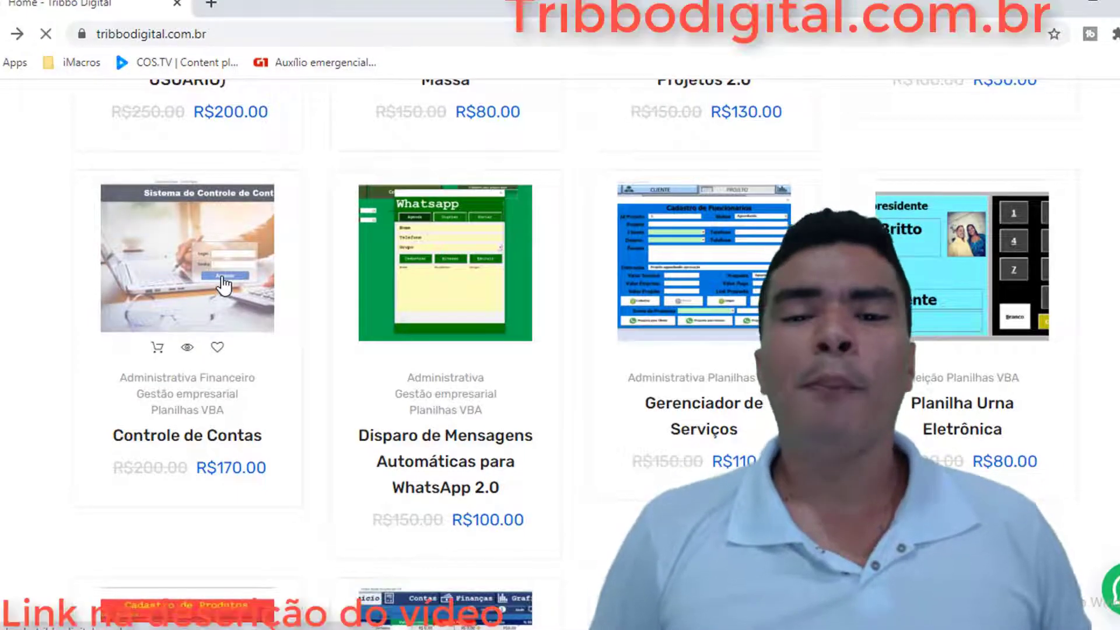
pyautogui.scroll(-1, 424, 390)
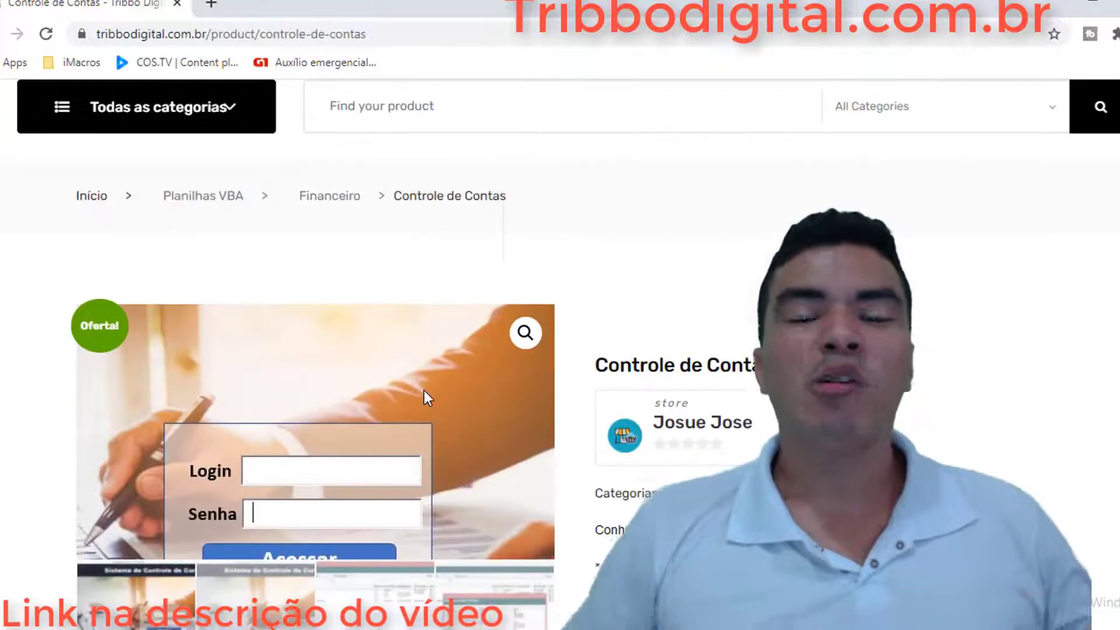
pyautogui.scroll(-1, 425, 391)
pyautogui.scroll(-1, 424, 391)
pyautogui.scroll(-2, 425, 390)
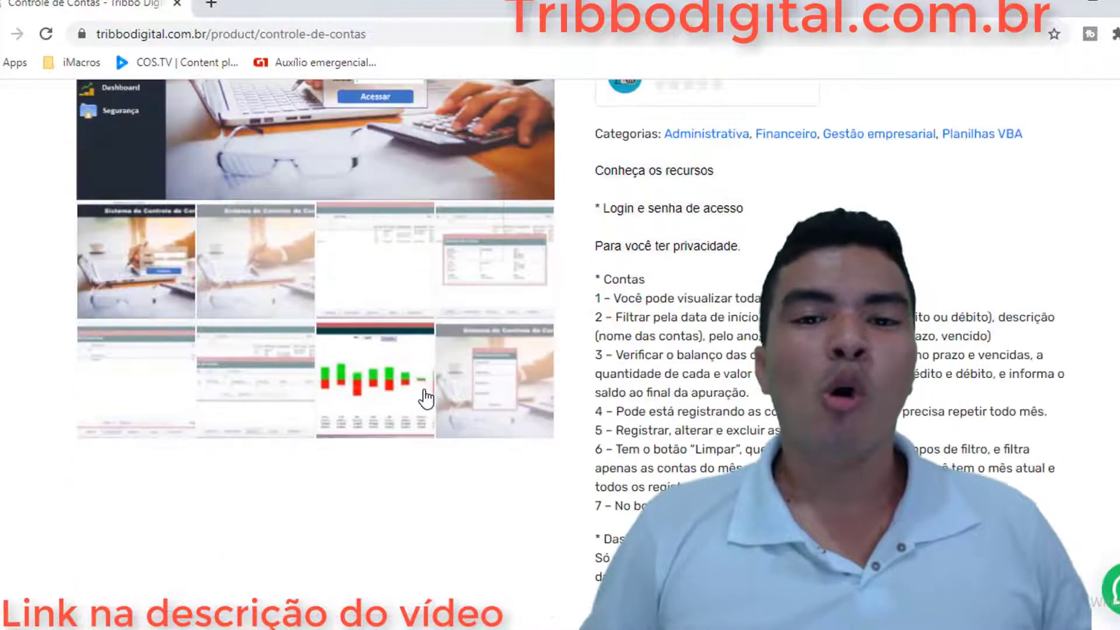
pyautogui.click(383, 391)
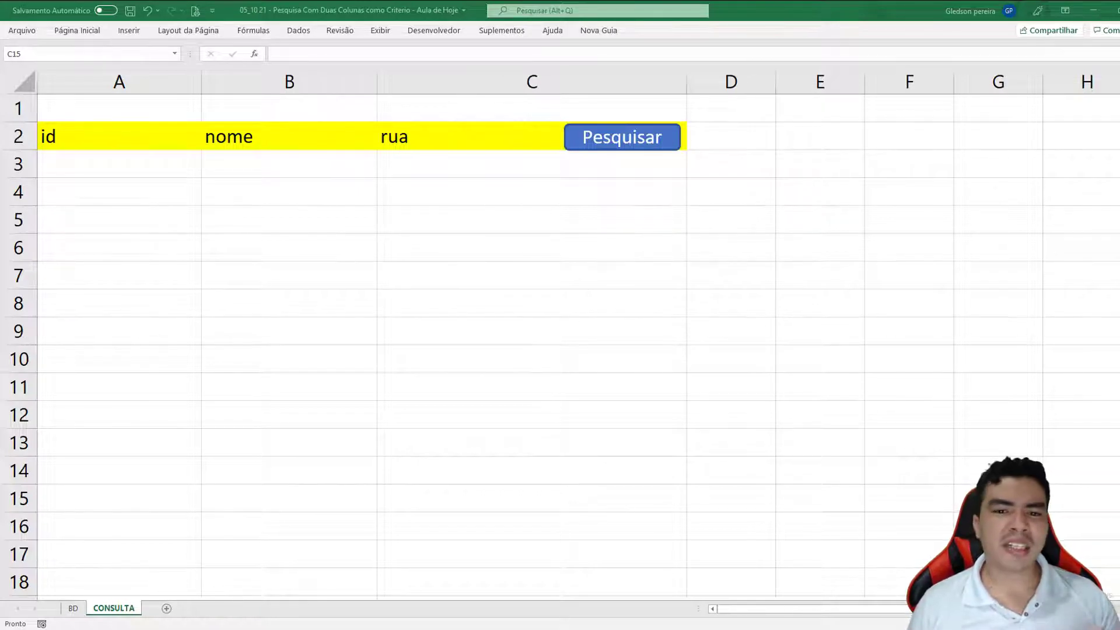
pyautogui.click(190, 112)
pyautogui.click(291, 107)
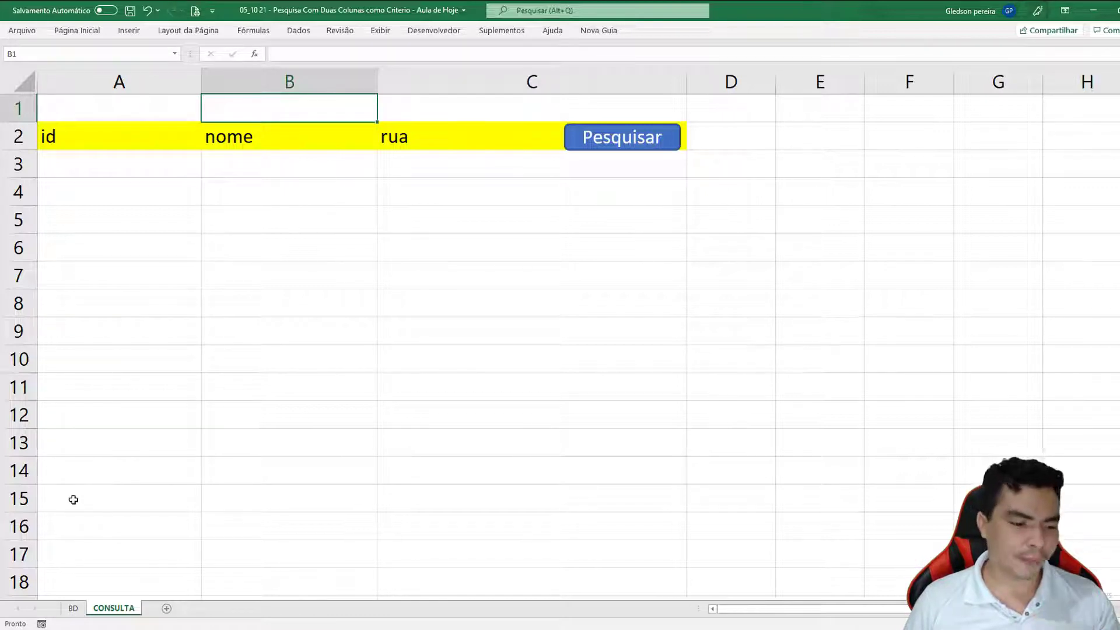
pyautogui.click(73, 608)
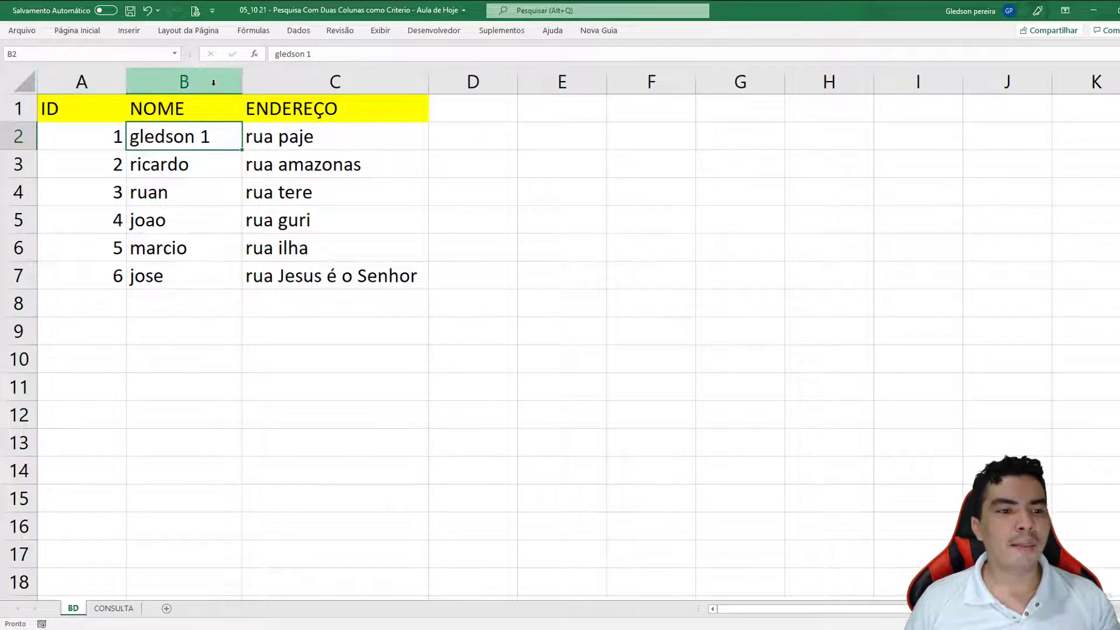
pyautogui.click(114, 609)
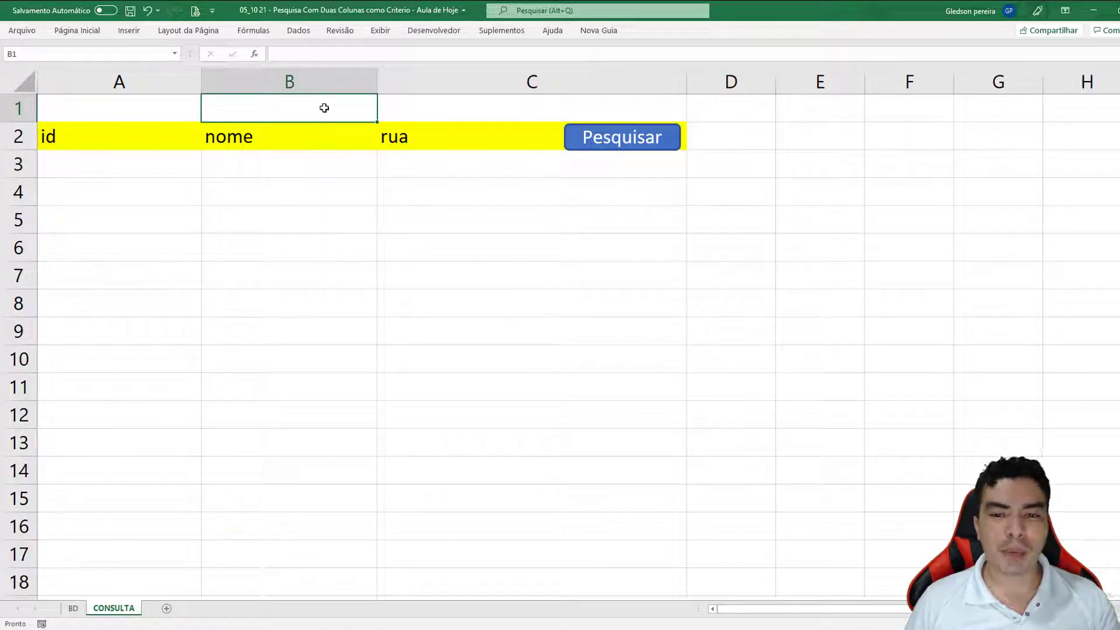
# Step: Run the search listing all BD rows, then with criterion 1 in B1 returning one row
pyautogui.click(669, 143)
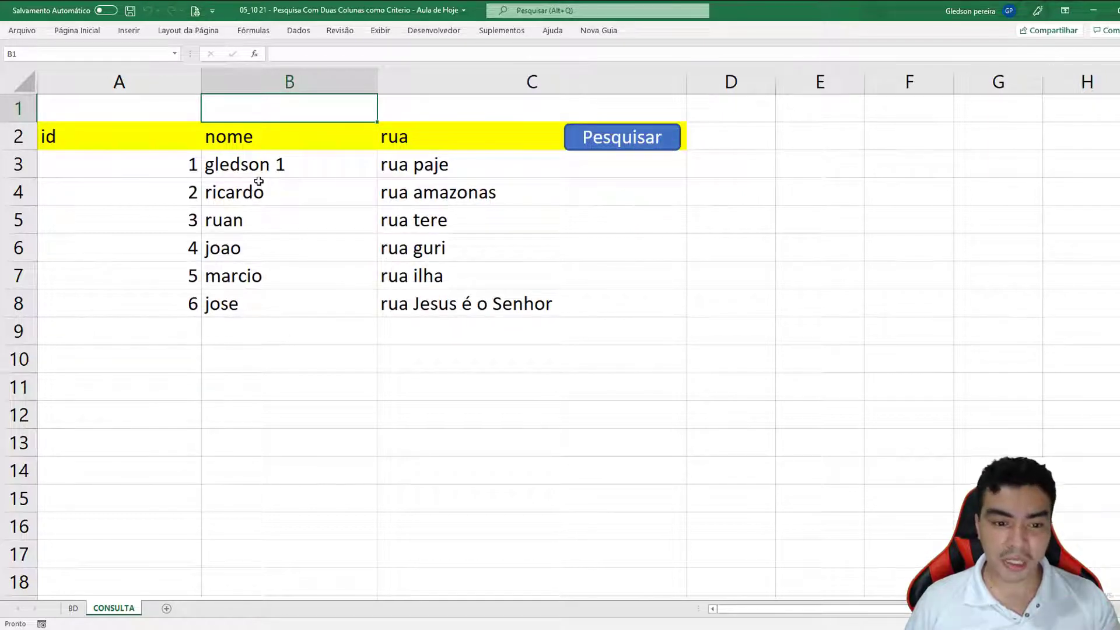
pyautogui.write('1')
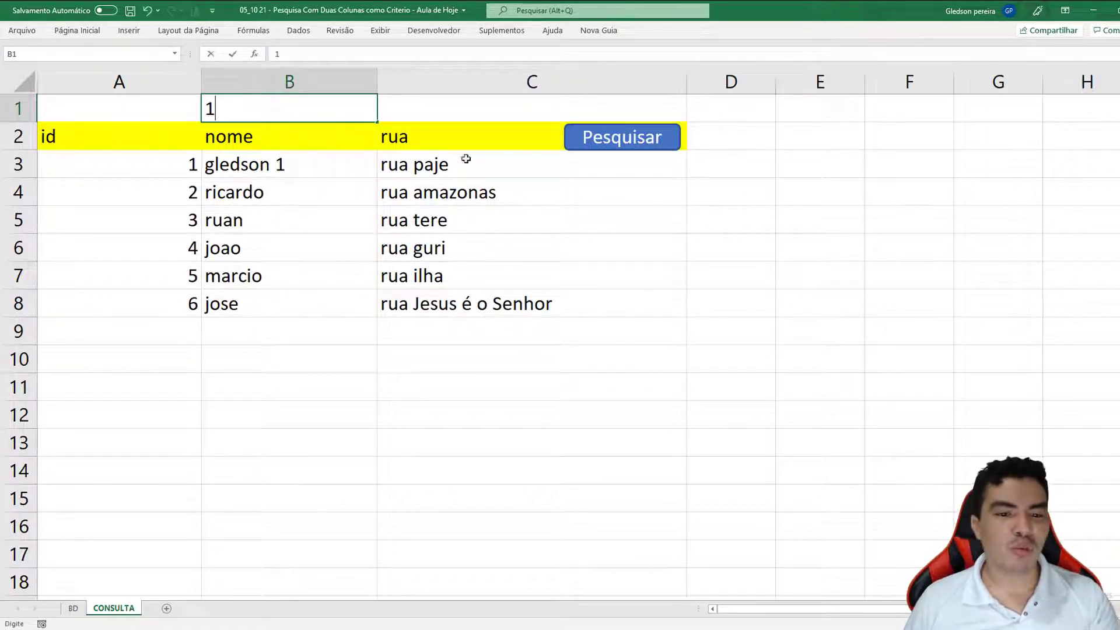
pyautogui.click(605, 150)
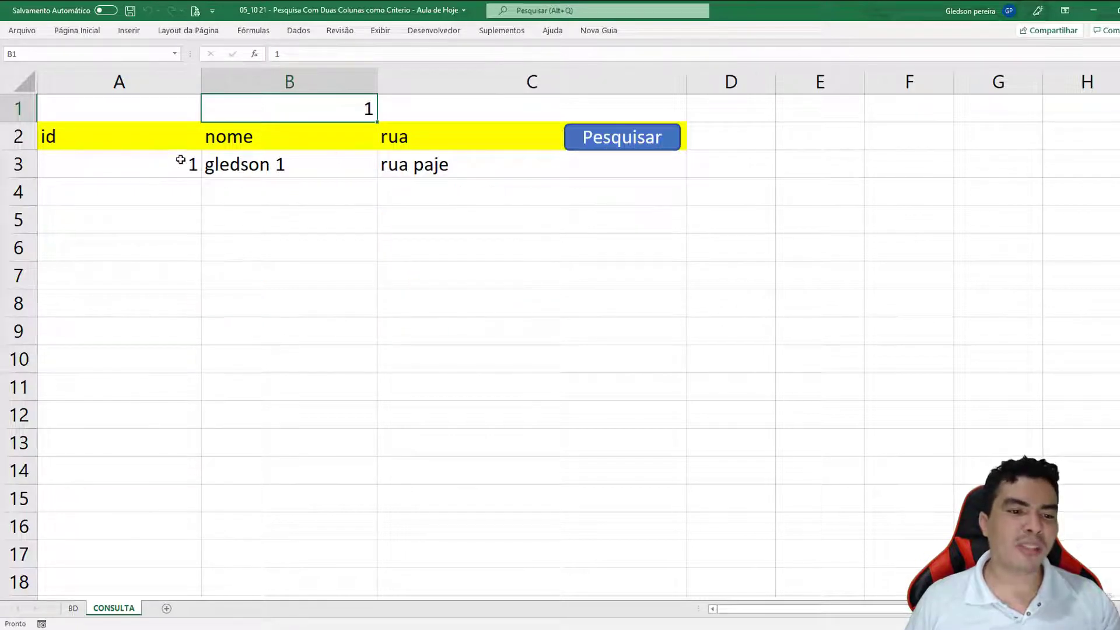
pyautogui.moveTo(163, 157); pyautogui.dragTo(463, 161)
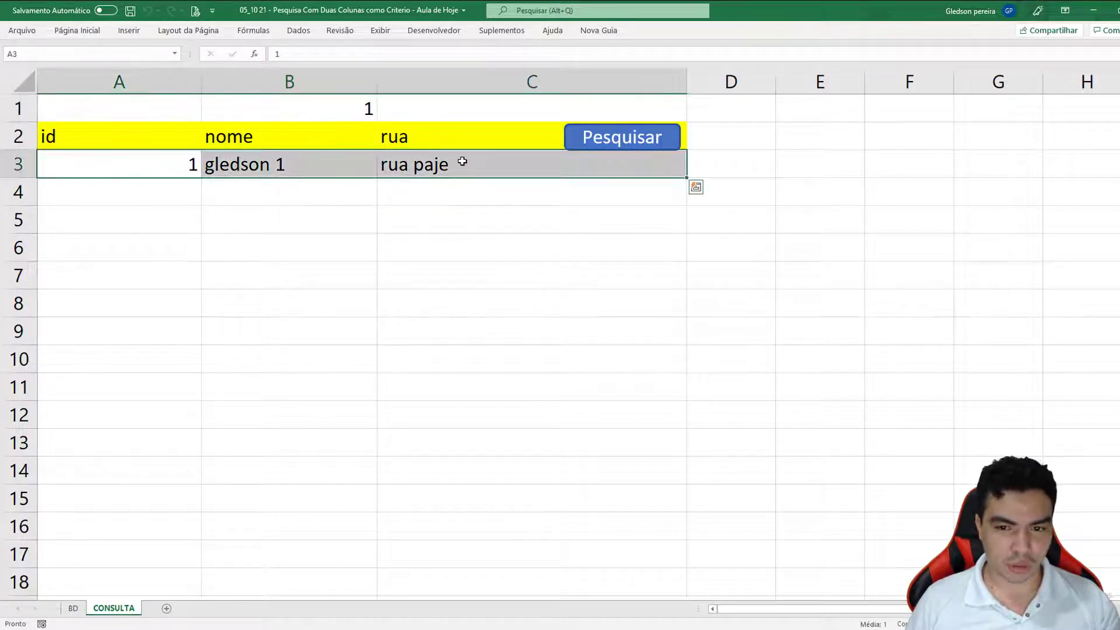
# Step: Change the B1 criterion to e and run the search again
pyautogui.click(309, 114)
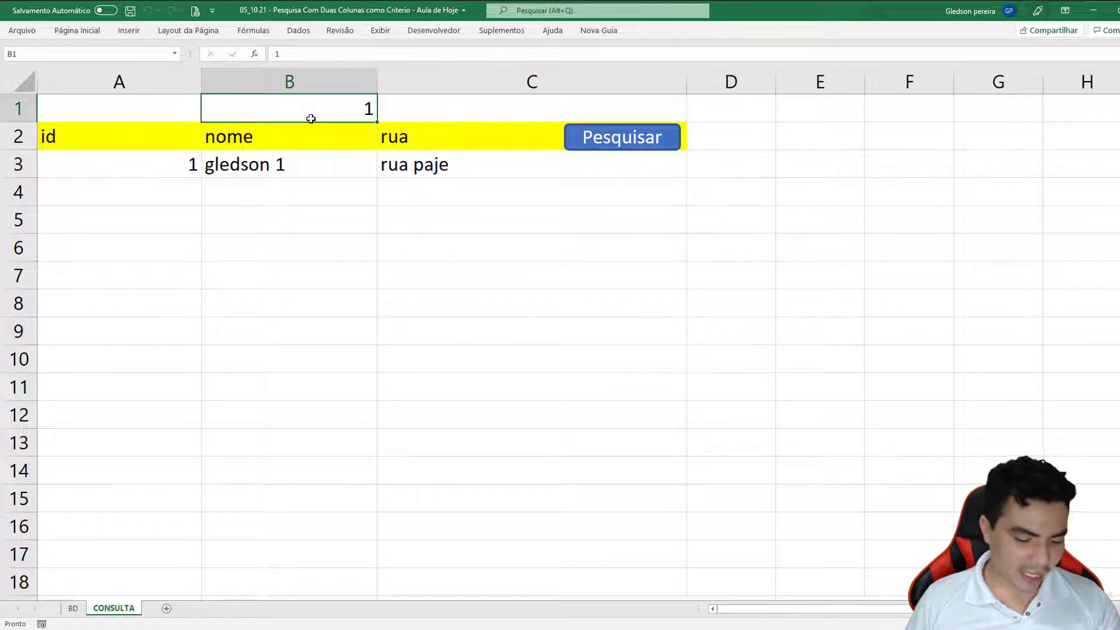
pyautogui.write('e')
pyautogui.click(590, 147)
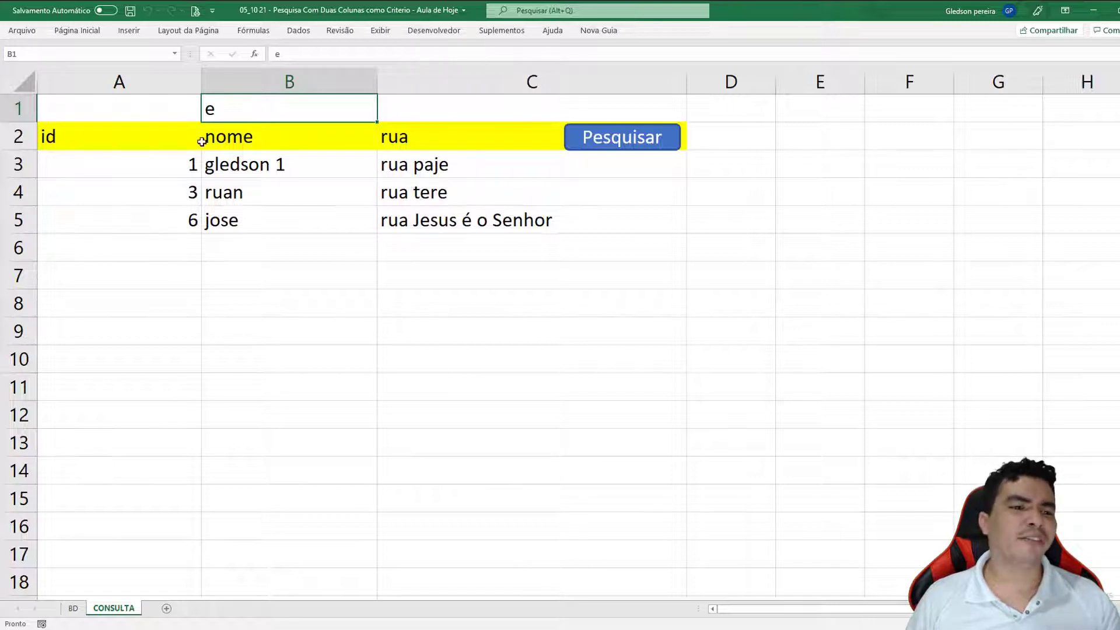
# Step: Inspect the three results, ids 1, 3 and 6, selecting their id, name and rua cells
pyautogui.click(178, 88)
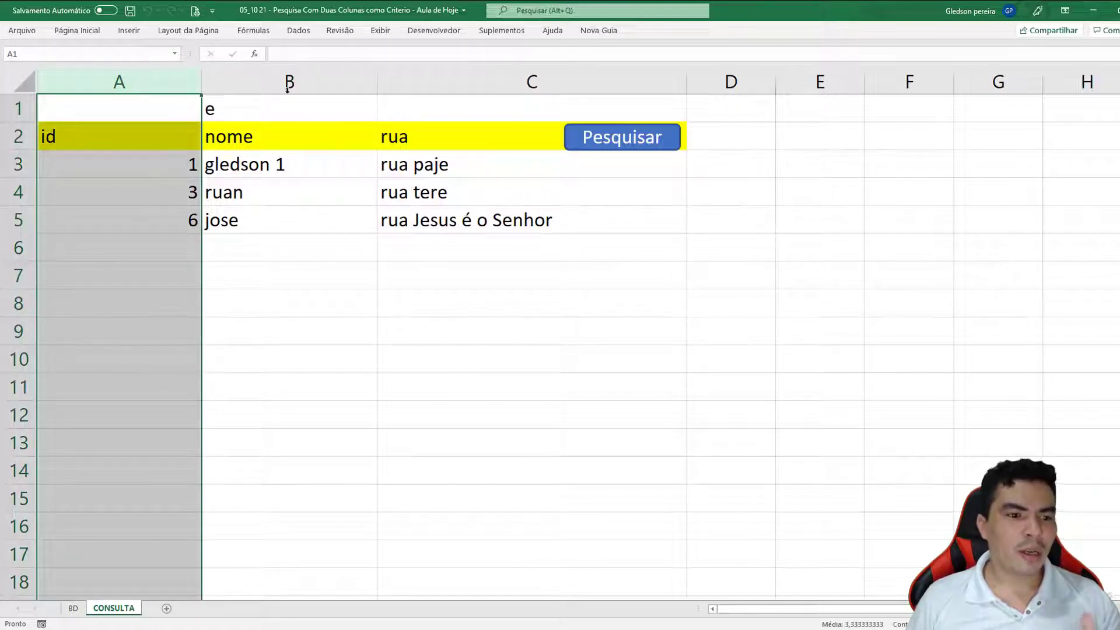
pyautogui.click(252, 116)
pyautogui.click(272, 79)
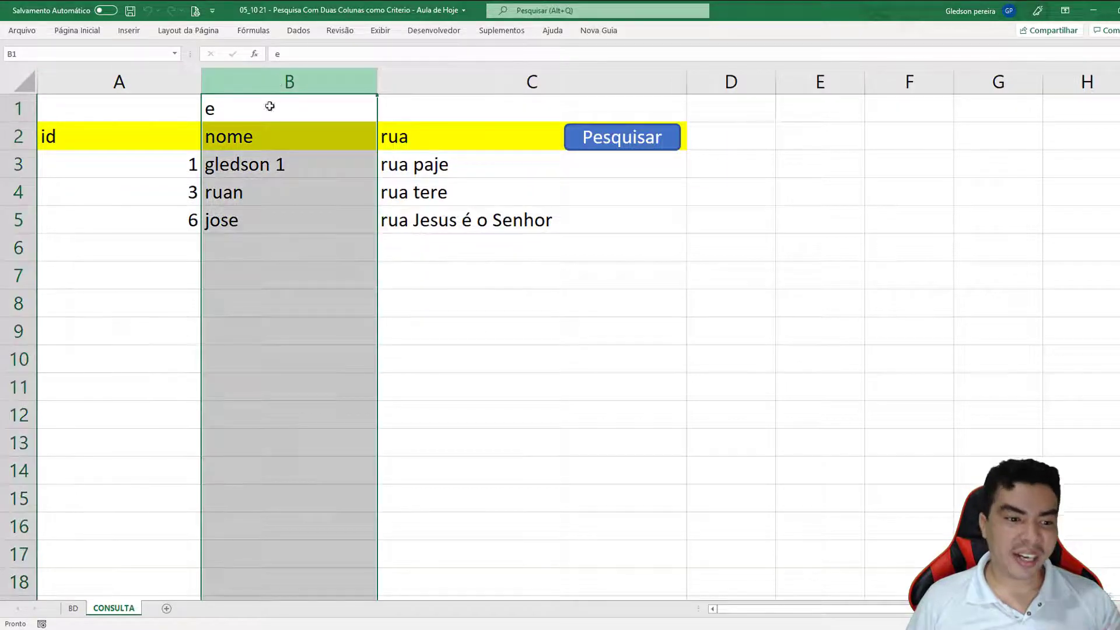
pyautogui.click(245, 166)
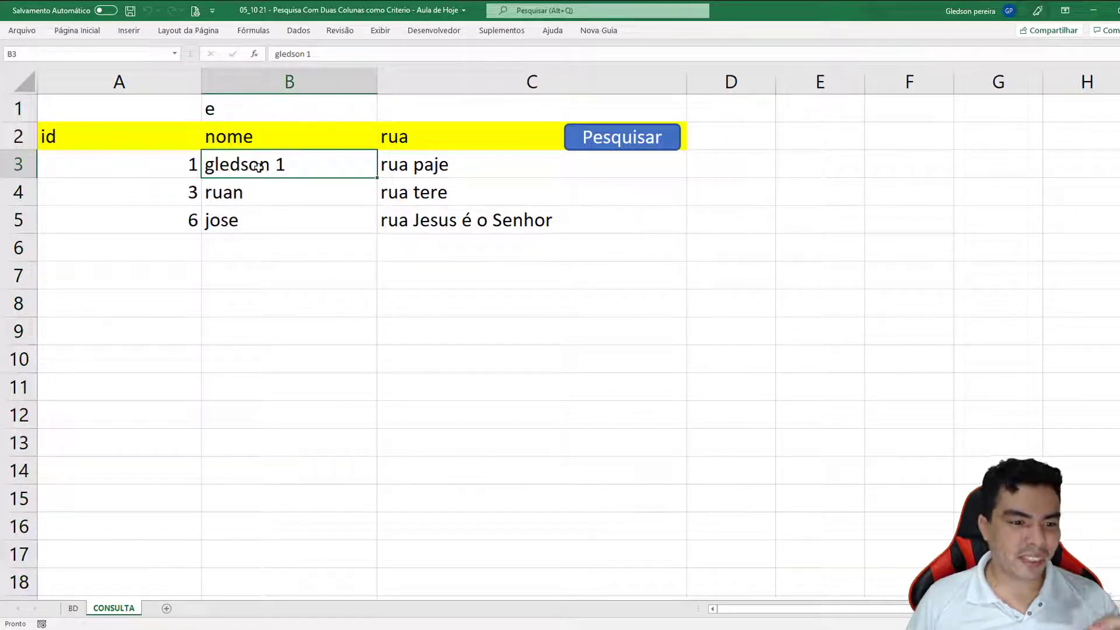
pyautogui.click(252, 225)
pyautogui.click(234, 194)
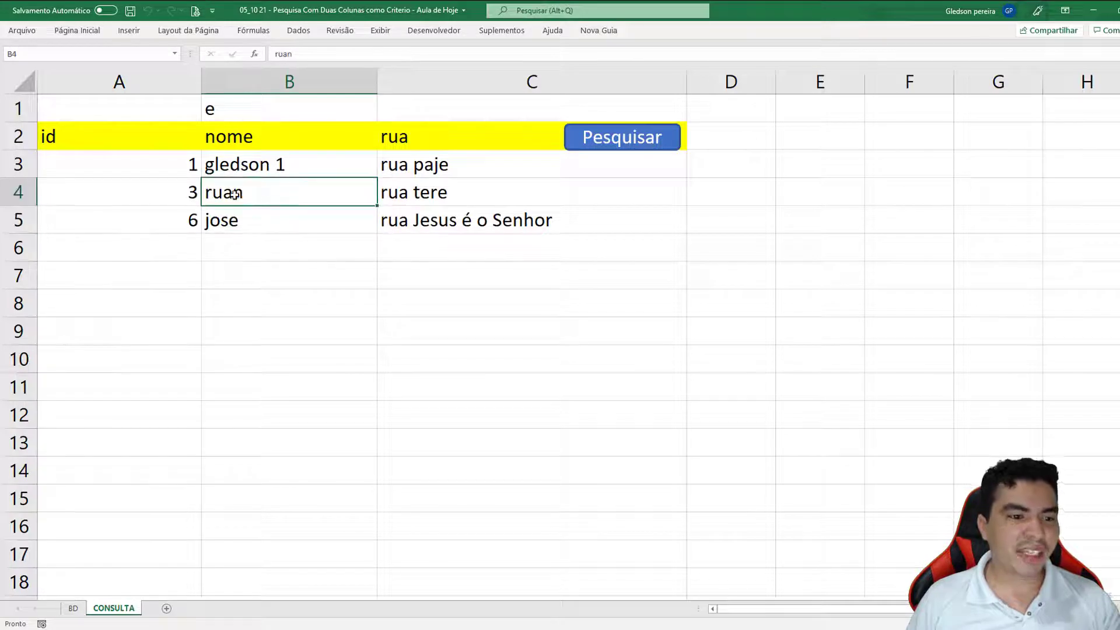
pyautogui.click(247, 120)
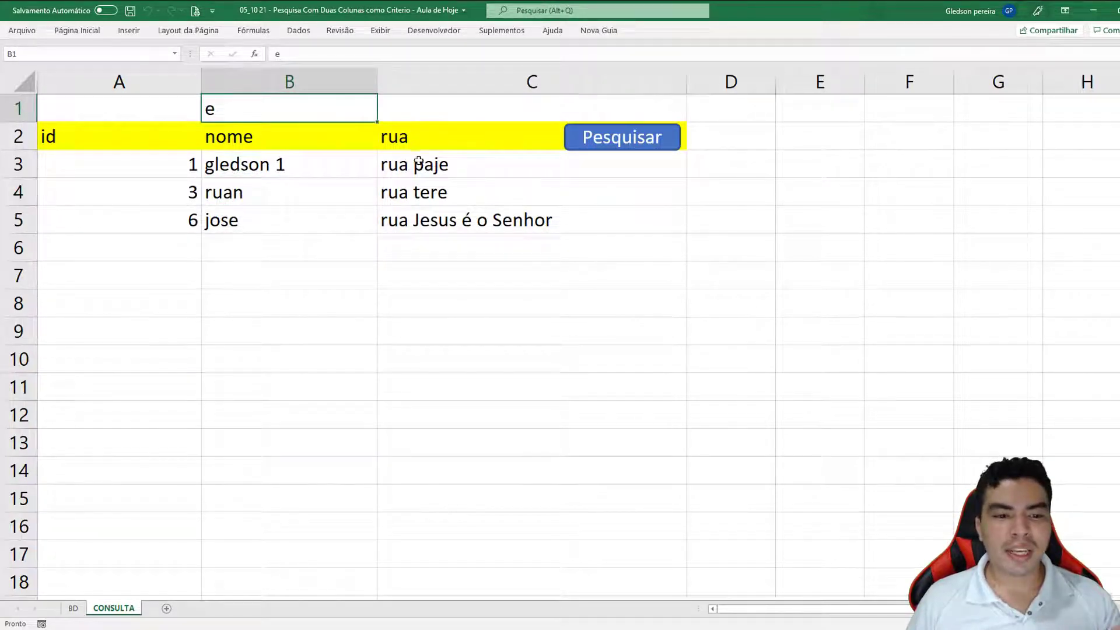
pyautogui.click(431, 194)
pyautogui.click(14, 193)
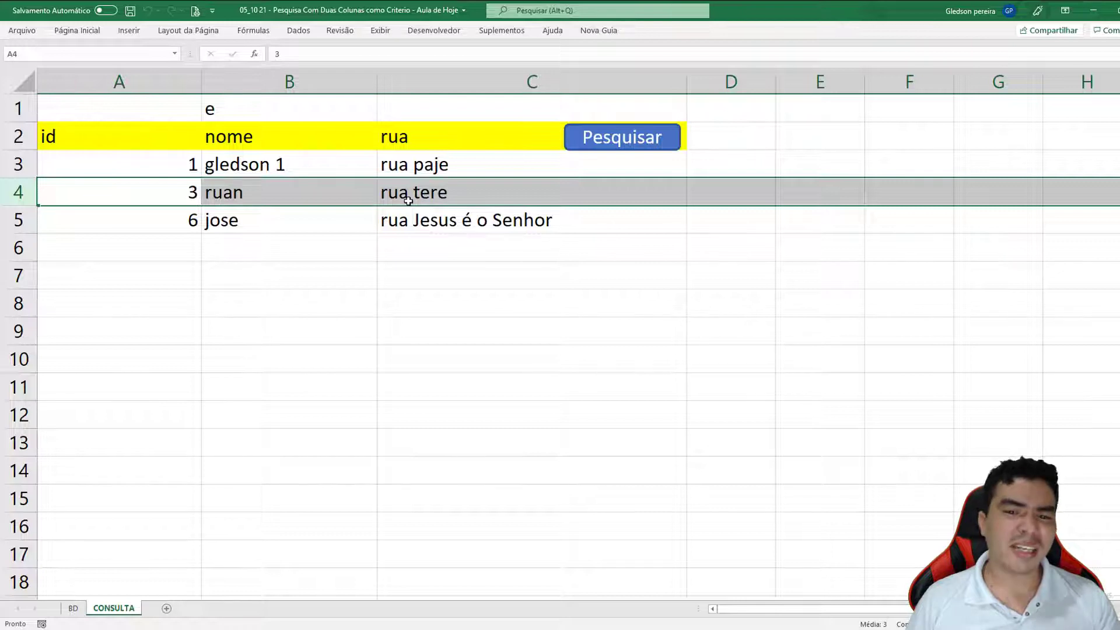
pyautogui.click(262, 113)
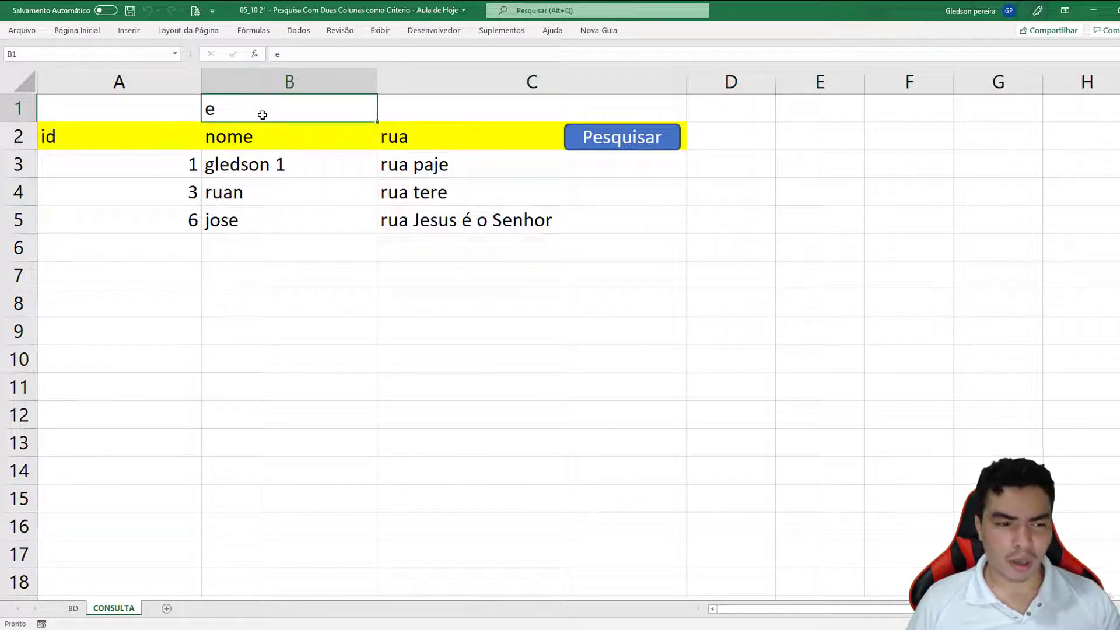
pyautogui.click(248, 163)
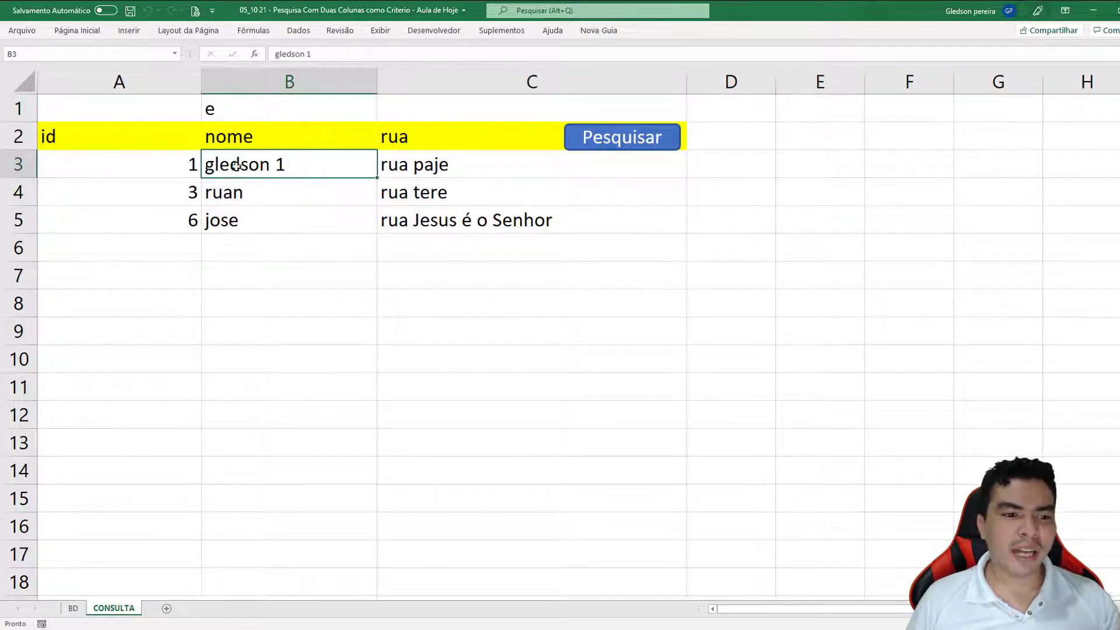
pyautogui.click(416, 165)
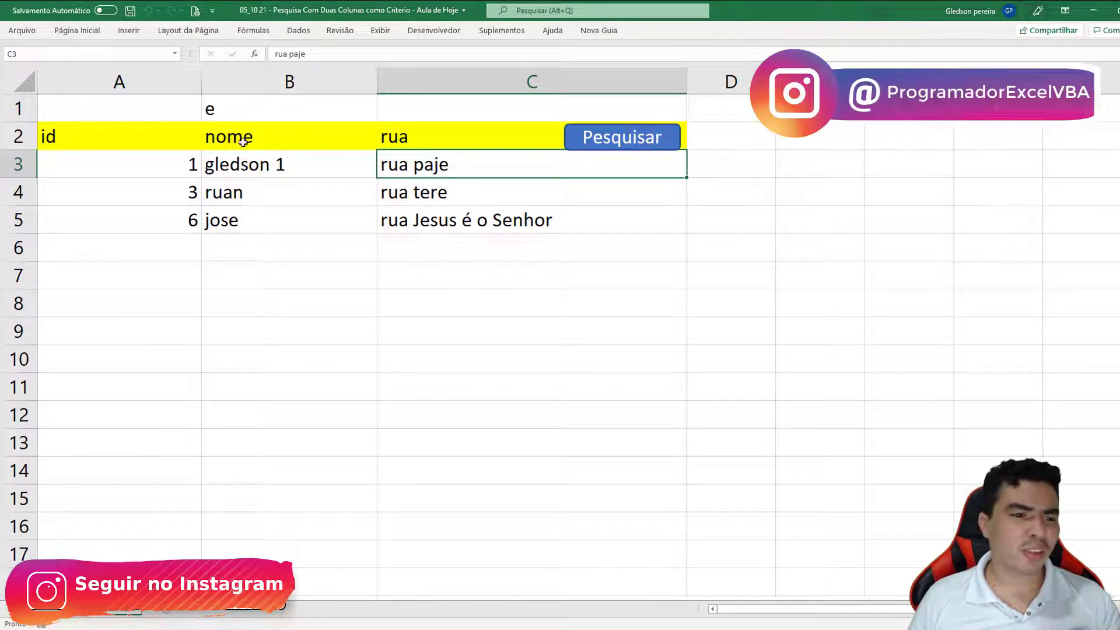
pyautogui.click(210, 110)
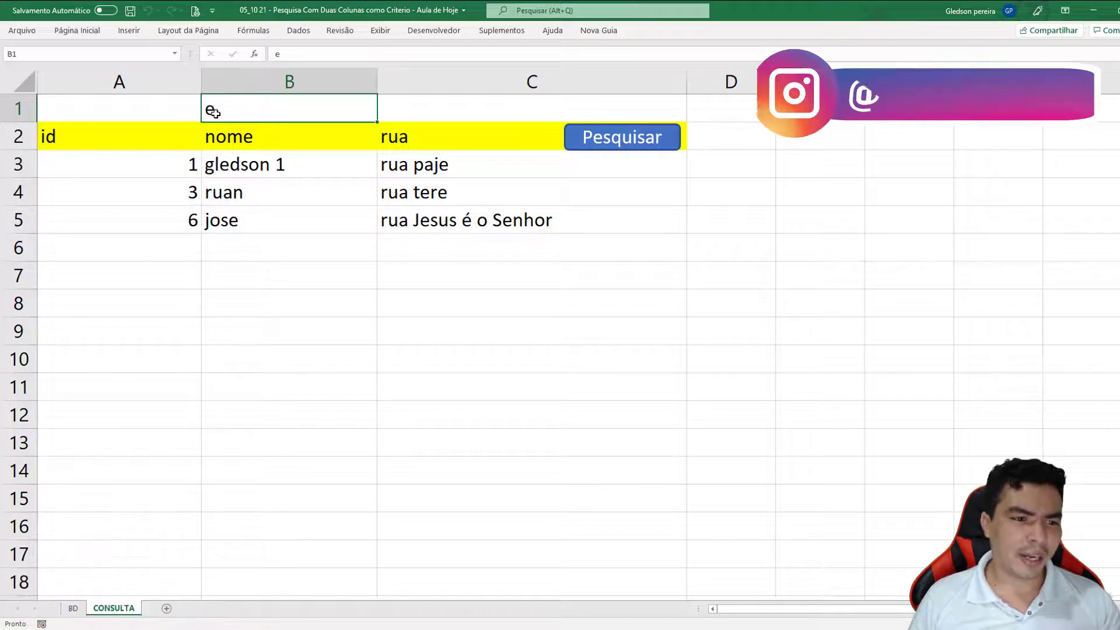
pyautogui.click(172, 165)
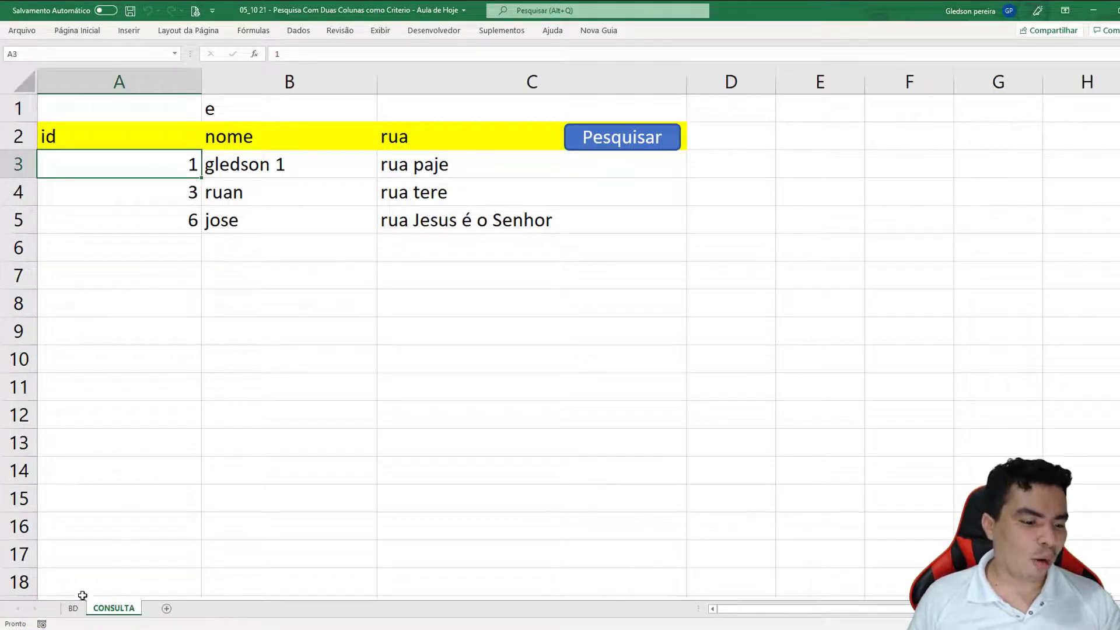
pyautogui.click(73, 608)
pyautogui.click(93, 82)
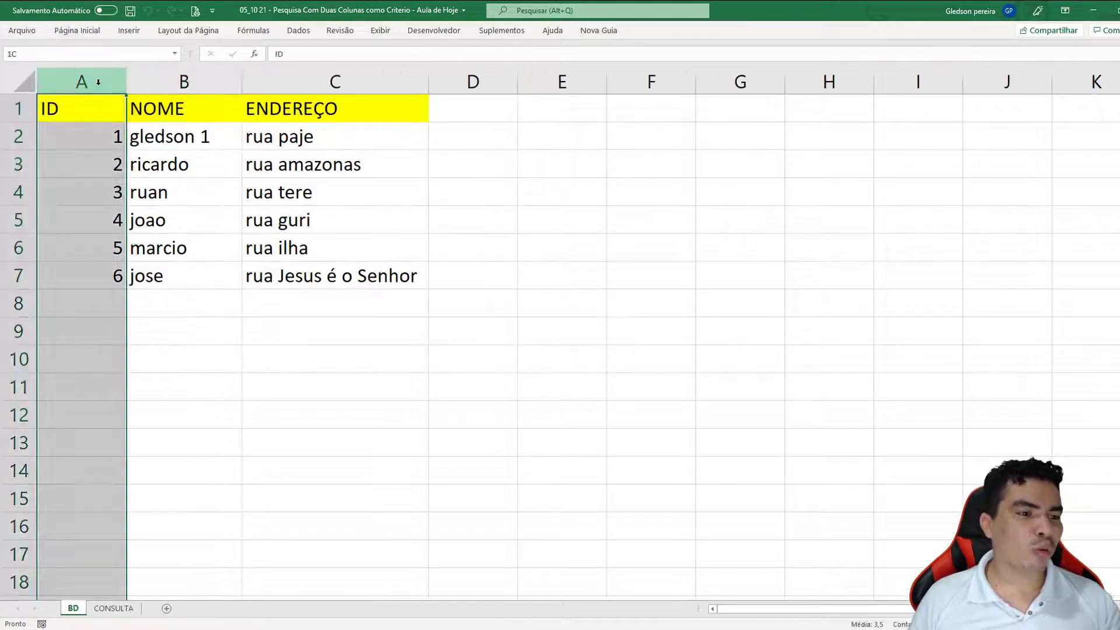
pyautogui.click(95, 139)
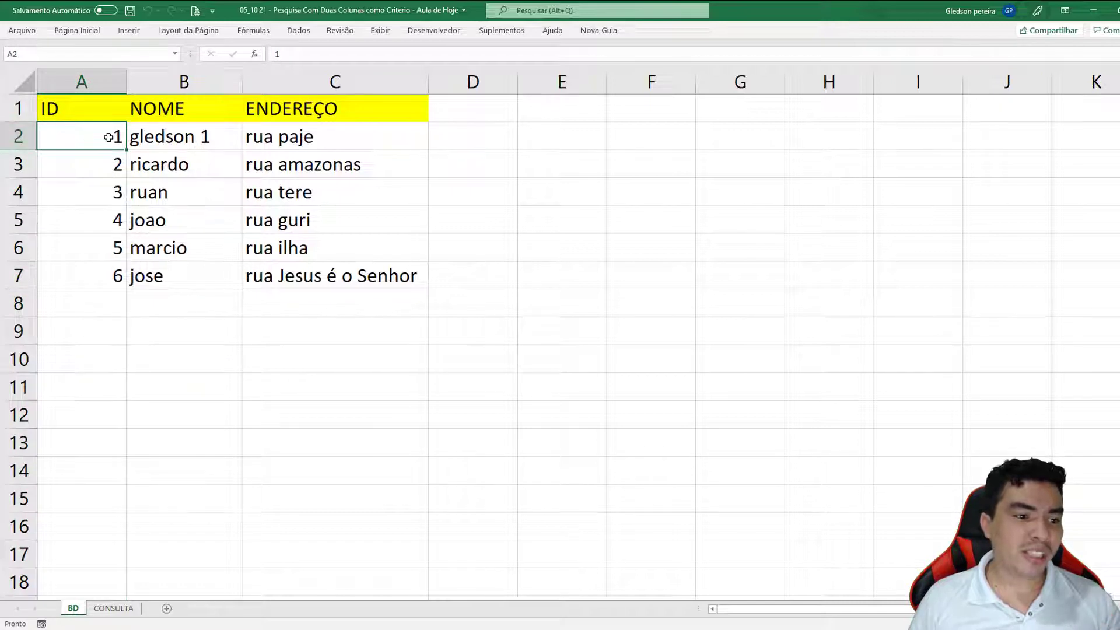
pyautogui.click(196, 136)
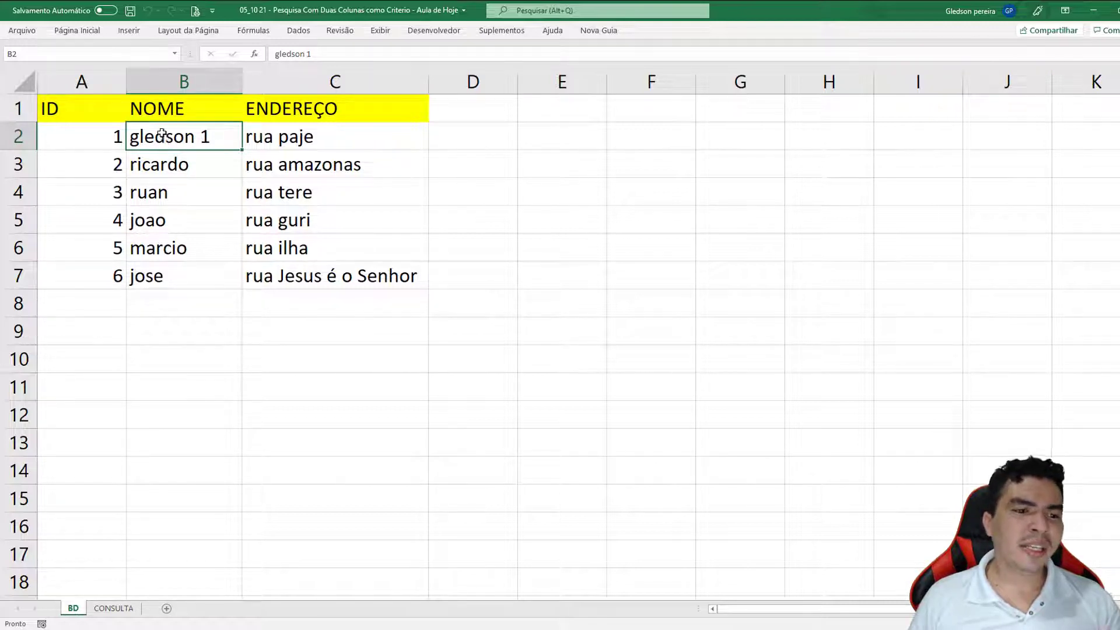
pyautogui.click(114, 608)
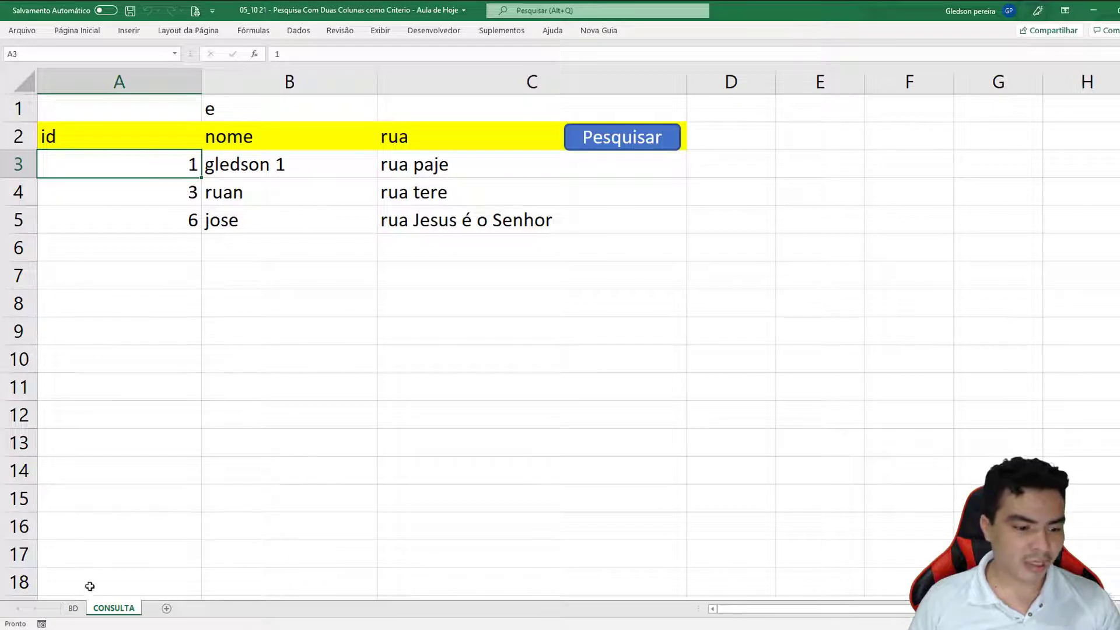
pyautogui.click(75, 608)
pyautogui.click(312, 143)
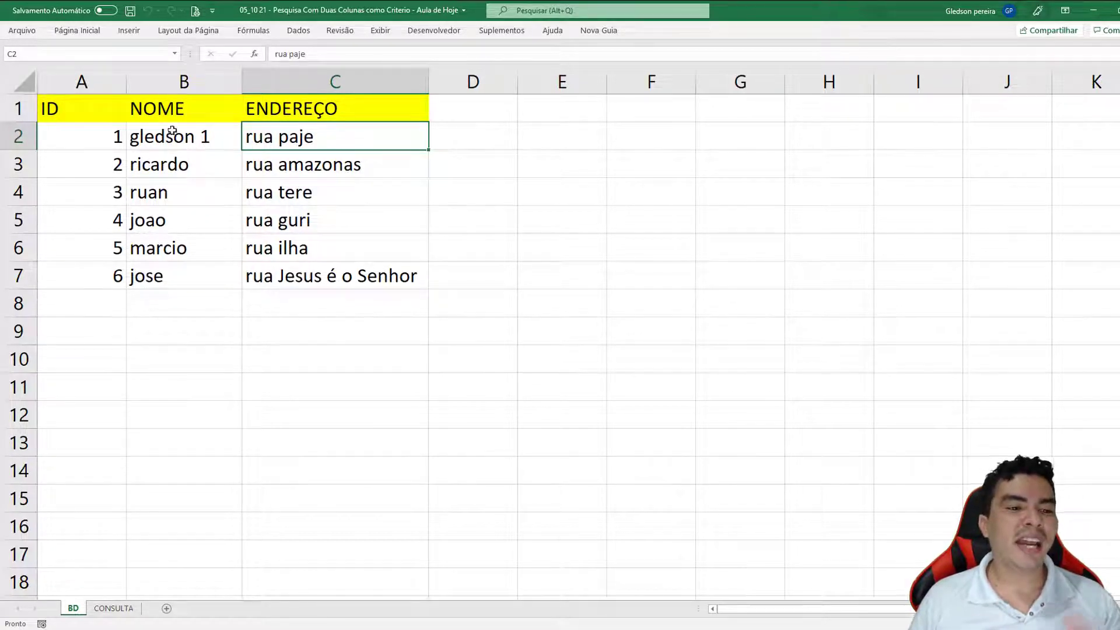
pyautogui.click(114, 608)
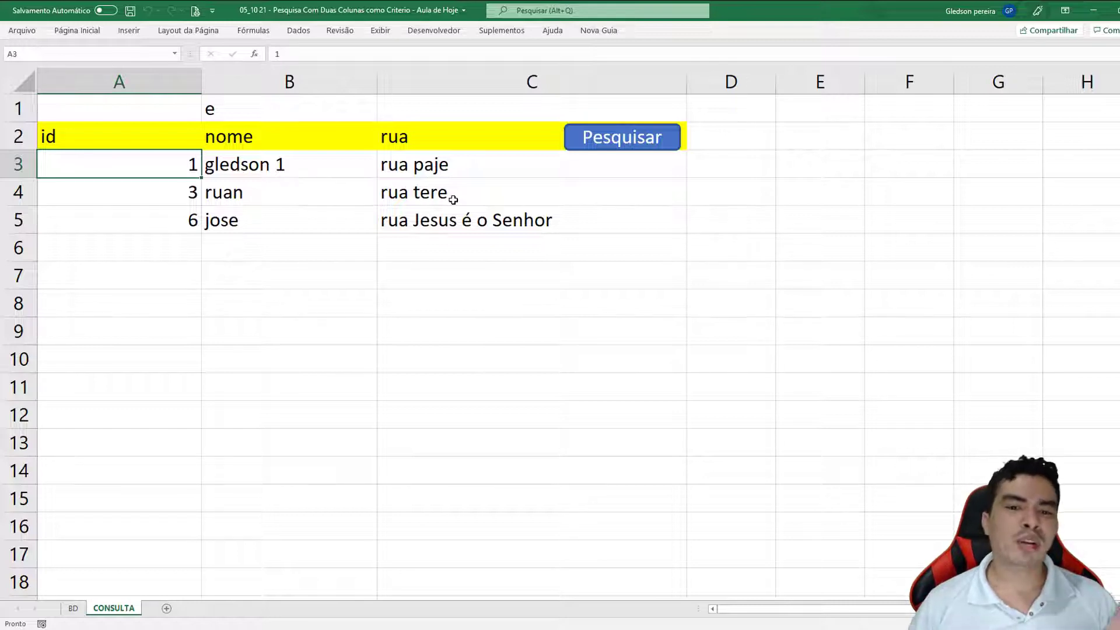
# Step: Delete the old search results in A3:C6
pyautogui.click(352, 99)
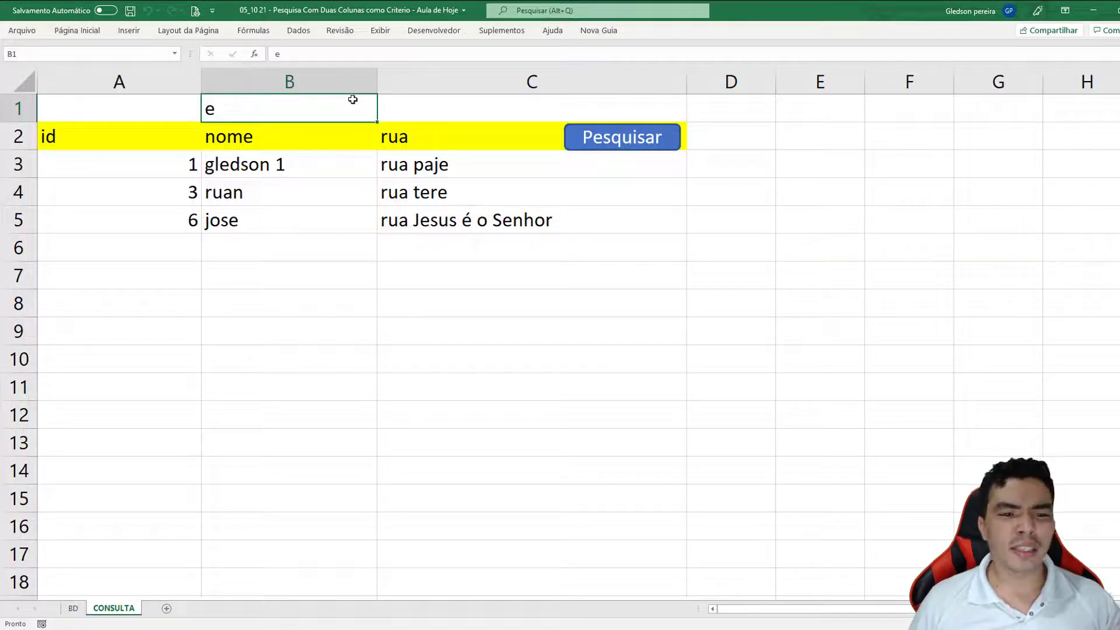
pyautogui.click(458, 118)
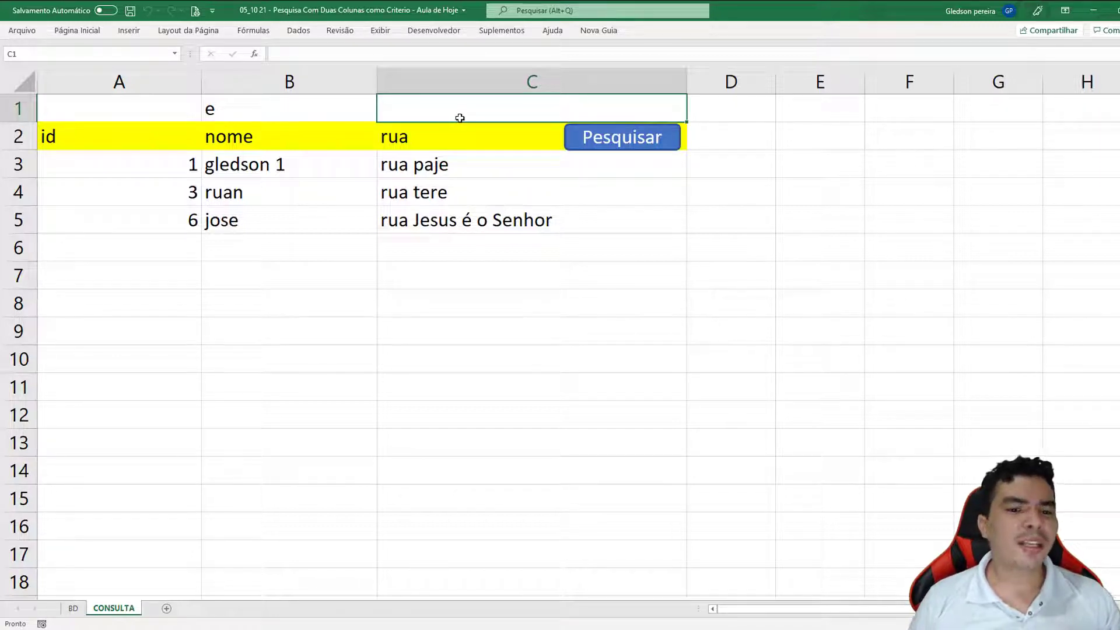
pyautogui.moveTo(191, 172); pyautogui.dragTo(464, 252)
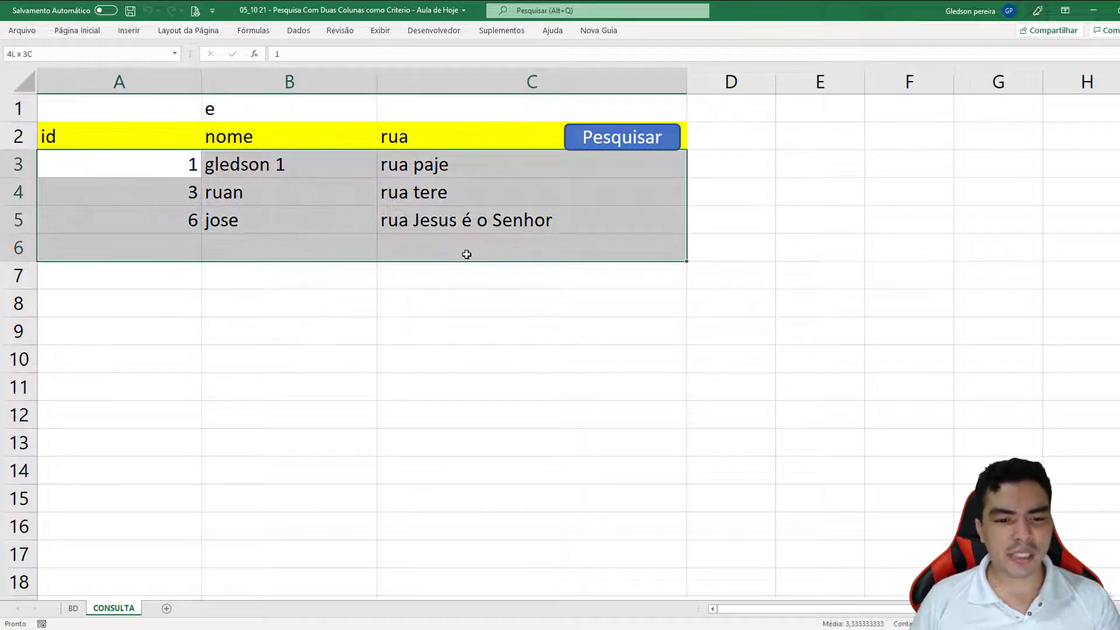
pyautogui.press('Delete')
# Step: Delete the e criterion from B1, leaving the criterion cells empty
pyautogui.click(264, 114)
pyautogui.press('Delete')
pyautogui.click(152, 108)
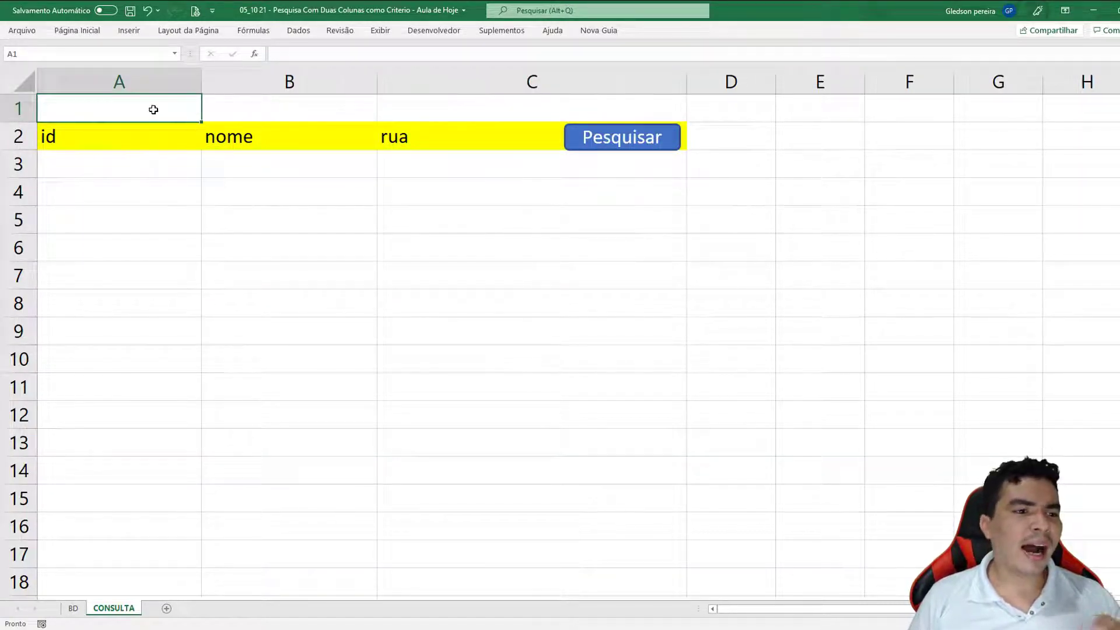
pyautogui.click(263, 107)
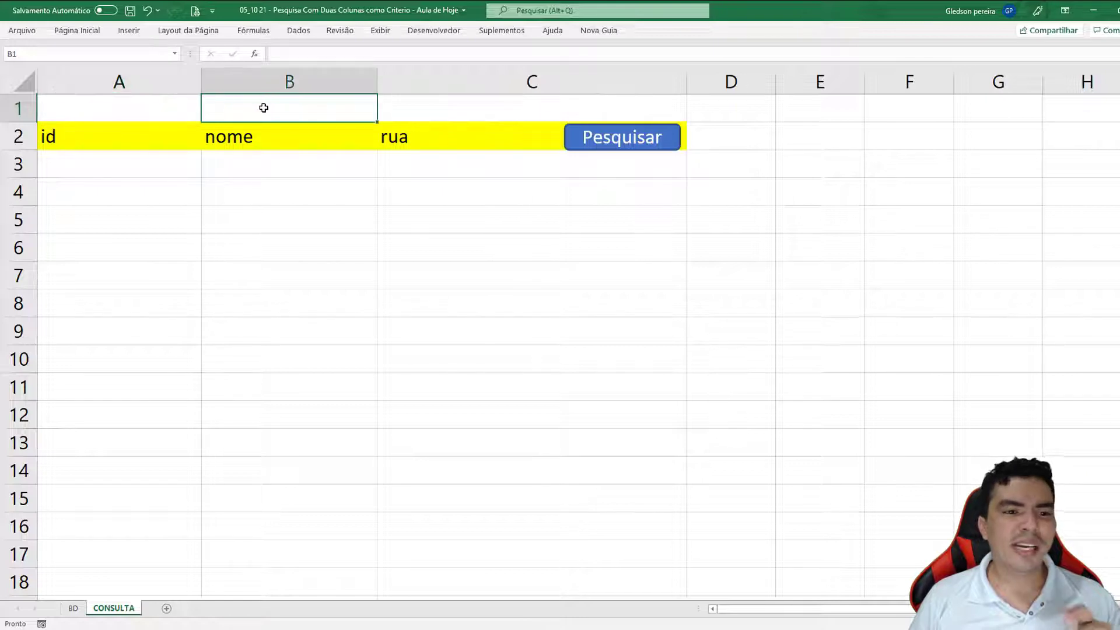
pyautogui.click(601, 198)
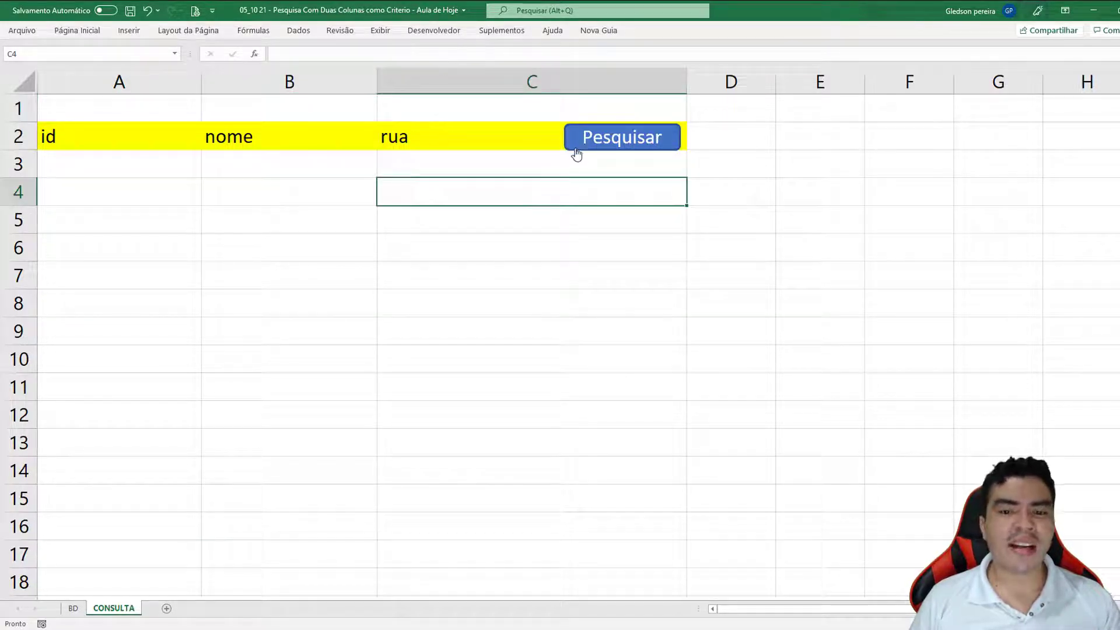
# Step: Open the Pesquisar shape's assigned macro in the VBA editor via Atribuir macro and Editar
pyautogui.rightClick(576, 153)
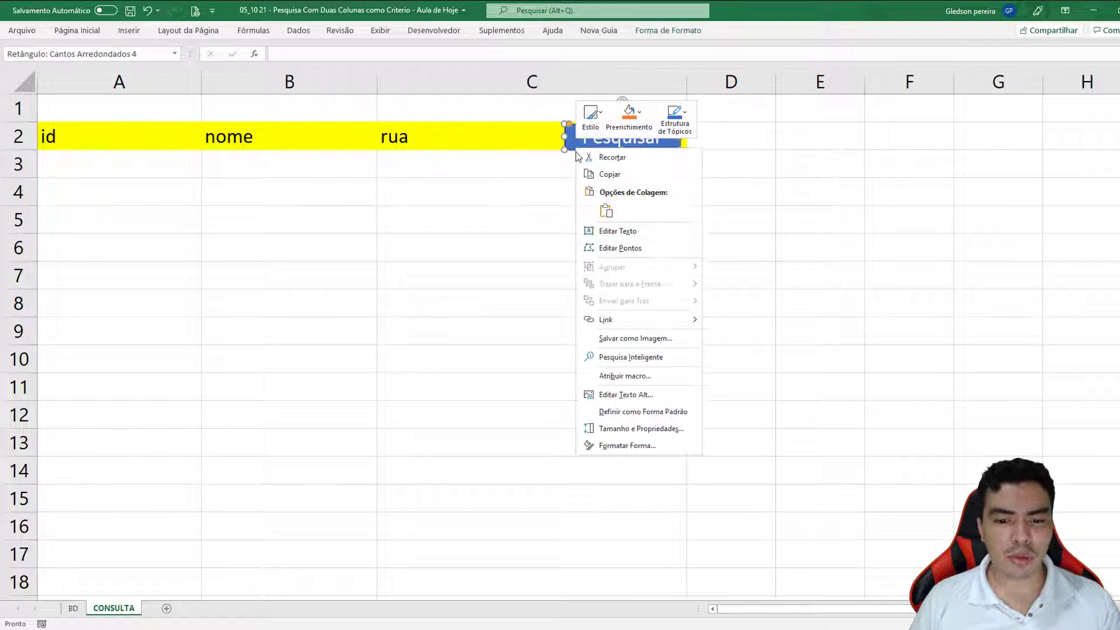
pyautogui.click(641, 392)
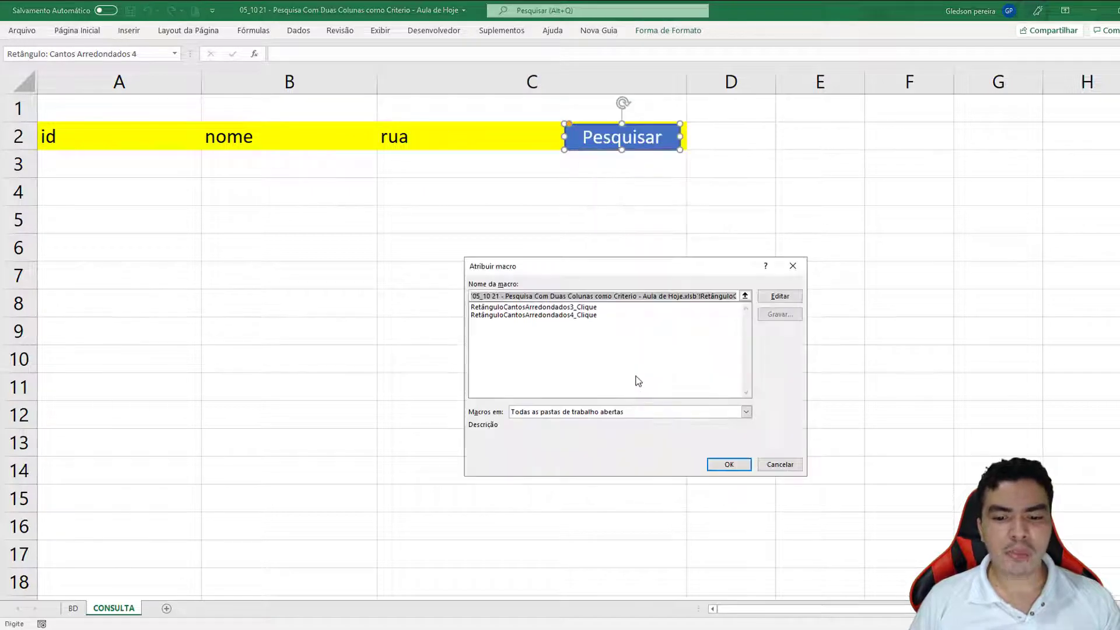
pyautogui.click(777, 298)
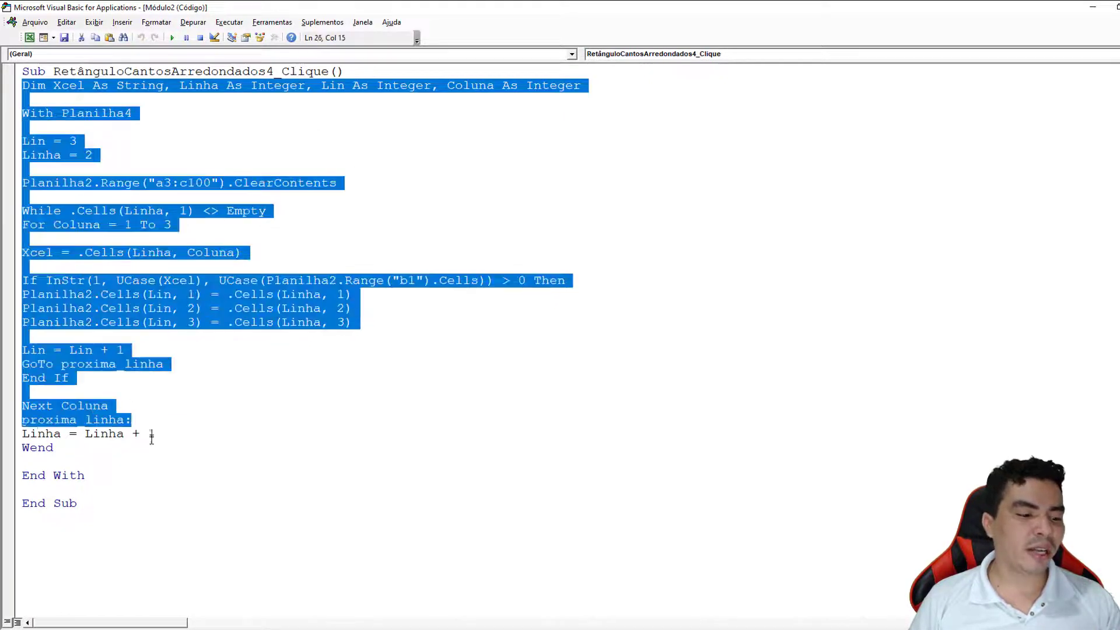
# Step: Comment out the While line and add Do Until .Cells(Linha, 1) = "" above it
pyautogui.moveTo(22, 85); pyautogui.dragTo(163, 467)
pyautogui.click(198, 435)
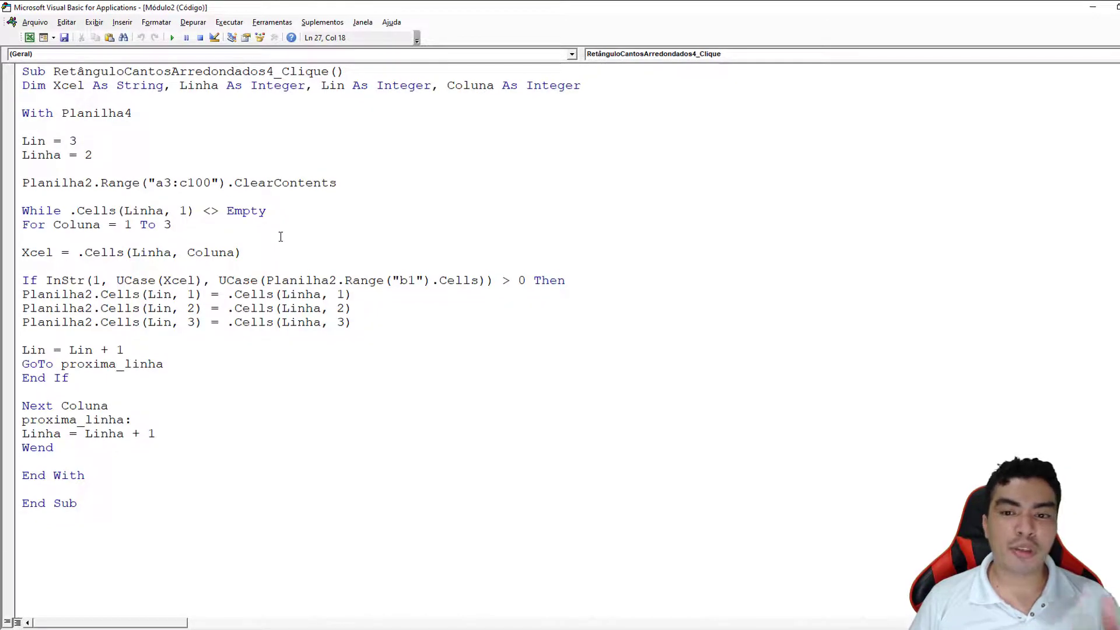
pyautogui.click(22, 210)
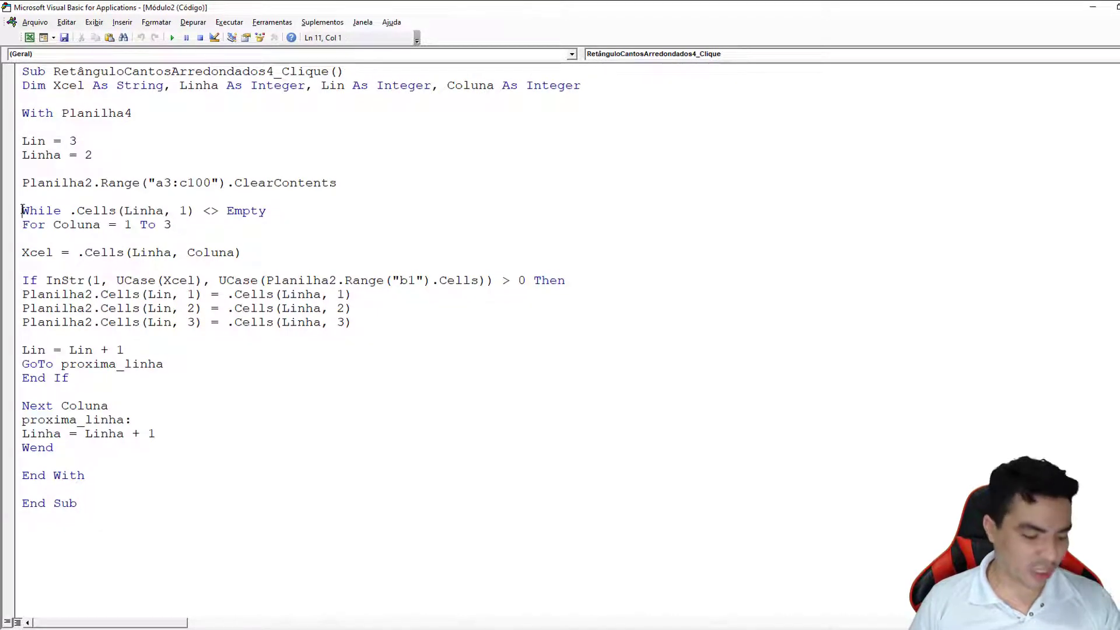
pyautogui.write("'")
pyautogui.press('Up')
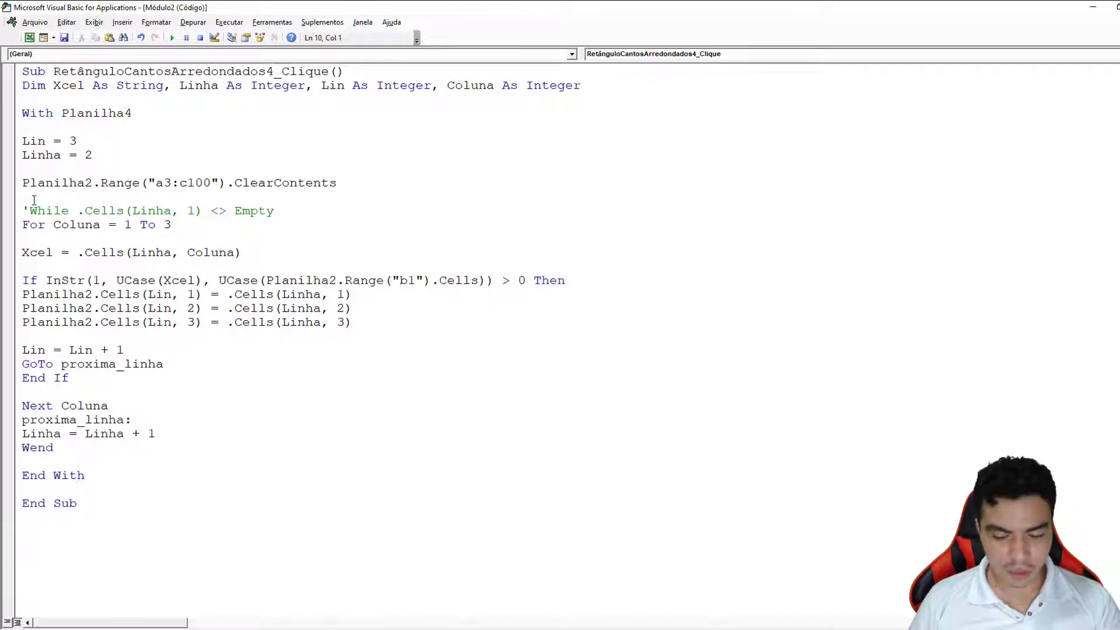
pyautogui.press('Return')
pyautogui.write('do until')
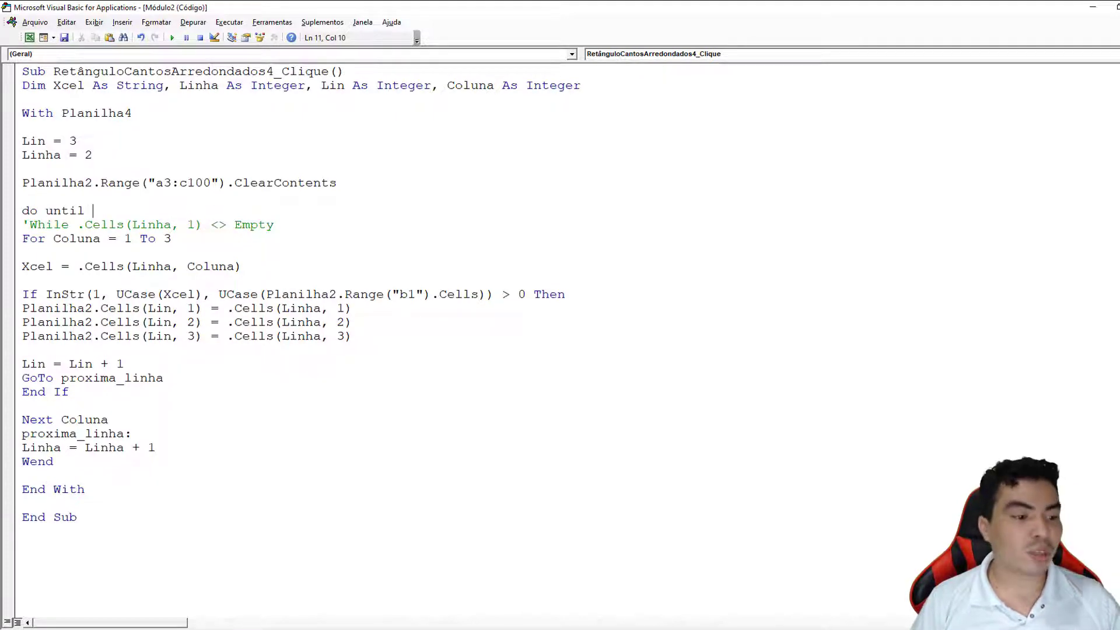
pyautogui.write(' .ce')
pyautogui.press('Tab')
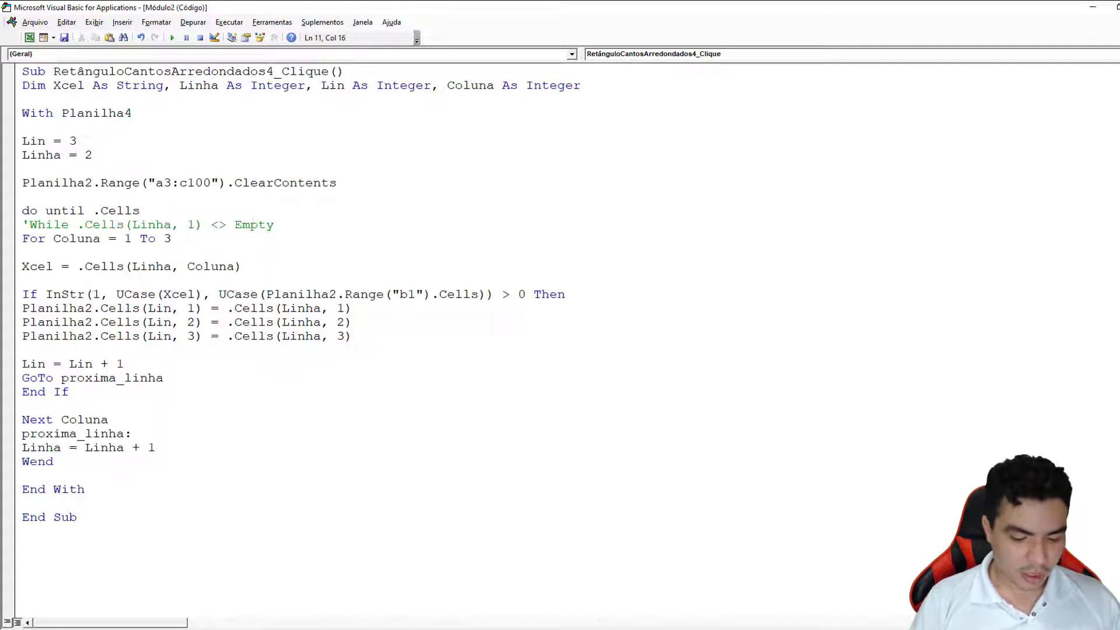
pyautogui.write('(')
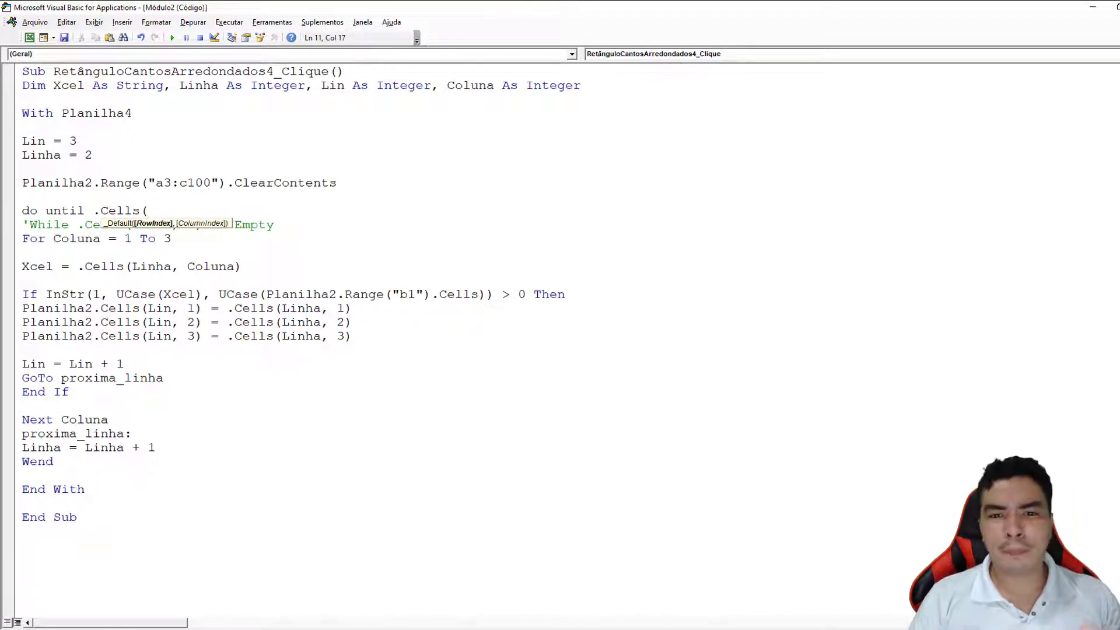
pyautogui.write('linh')
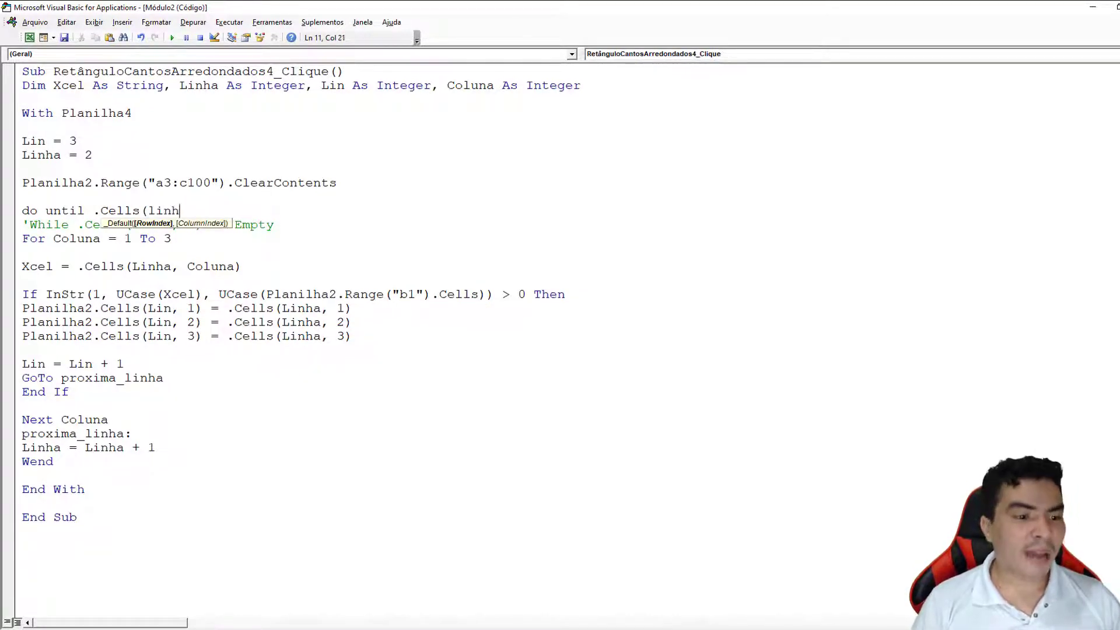
pyautogui.write('a,')
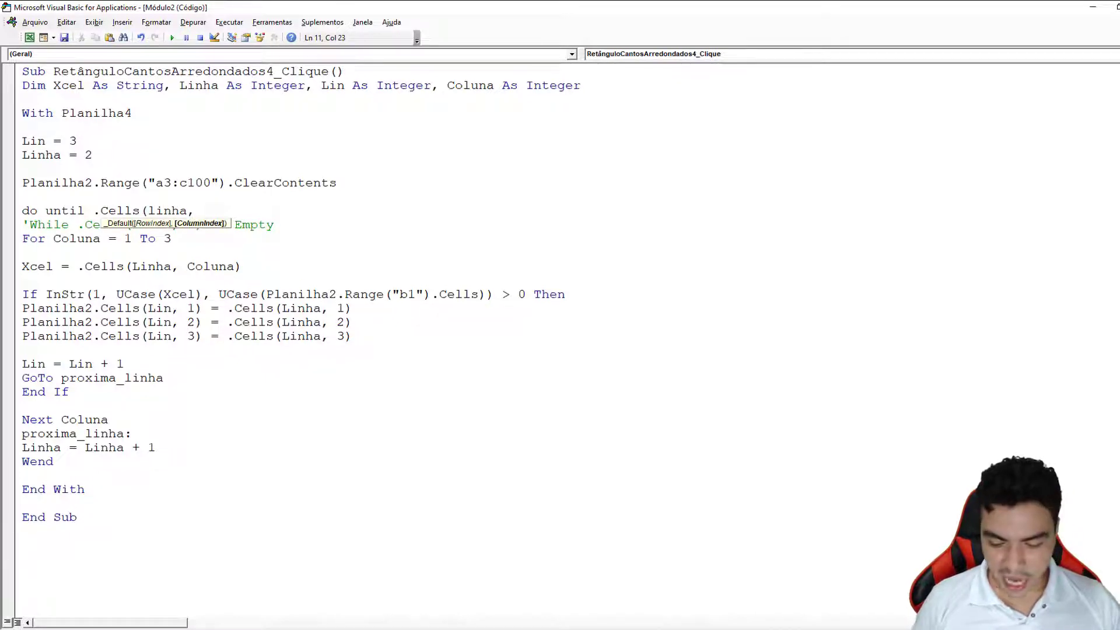
pyautogui.write('1)="')
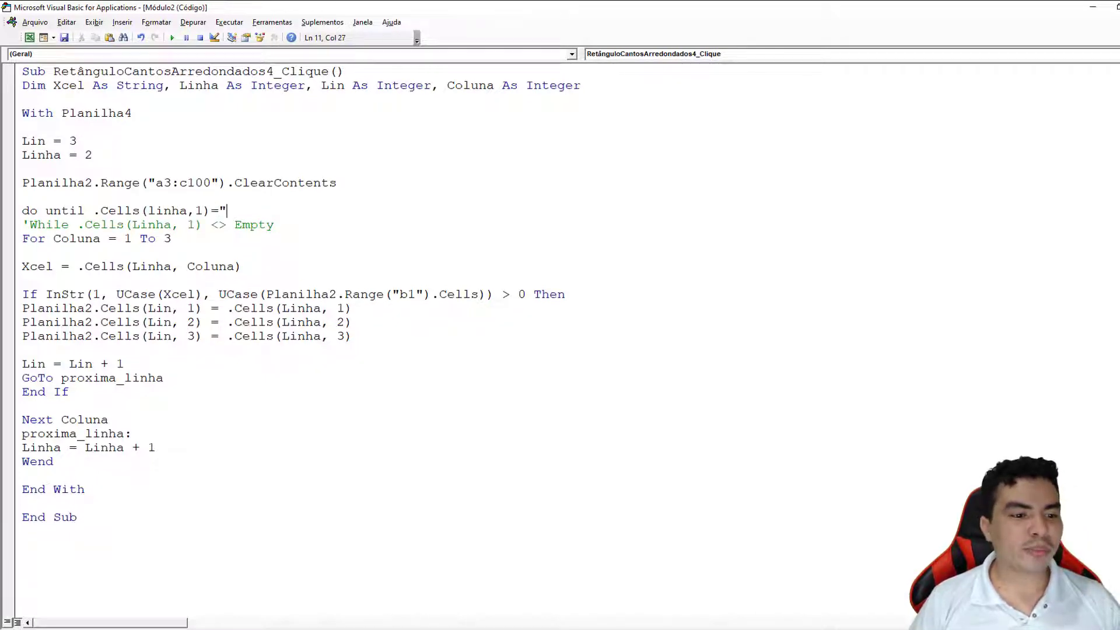
pyautogui.click(165, 155)
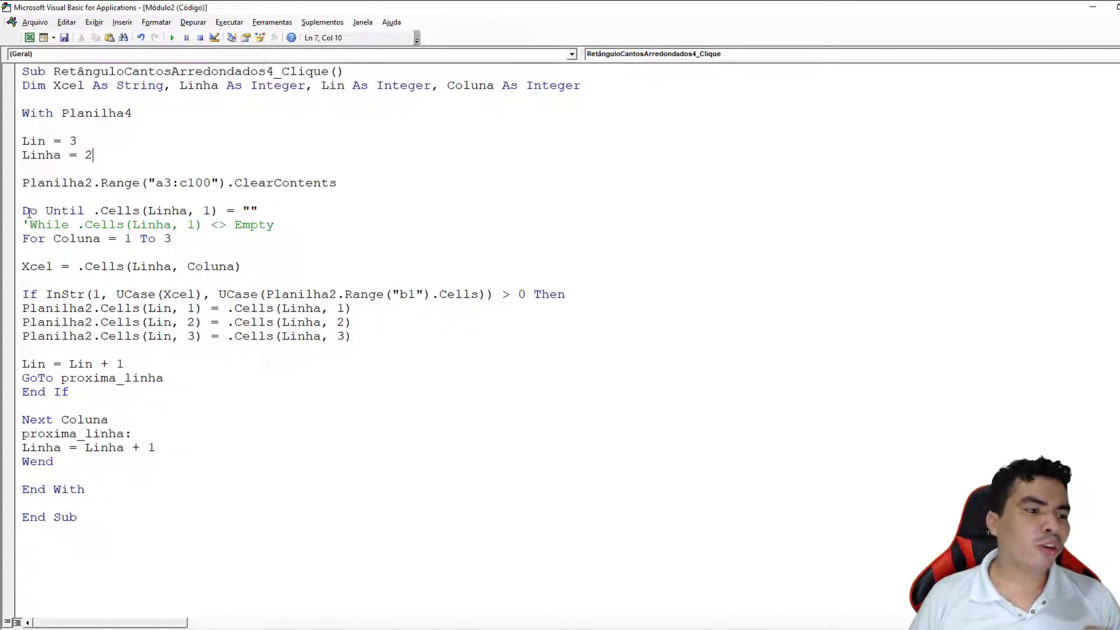
# Step: Comment out the Wend line and add Loop right after it
pyautogui.moveTo(29, 225); pyautogui.dragTo(69, 225)
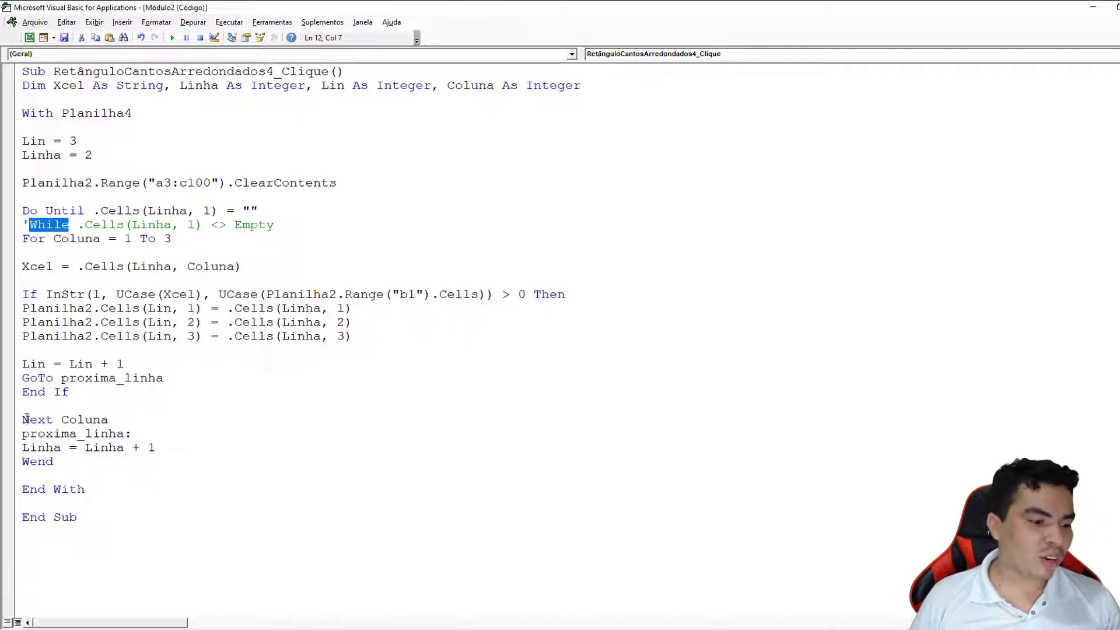
pyautogui.click(23, 463)
pyautogui.write("'")
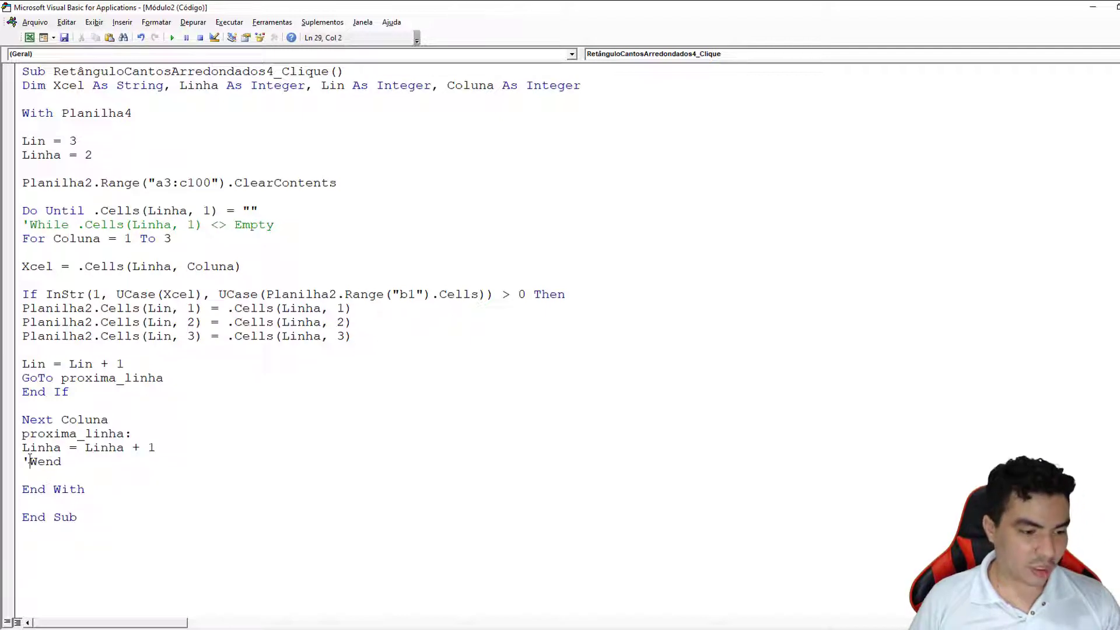
pyautogui.click(38, 474)
pyautogui.write('loop')
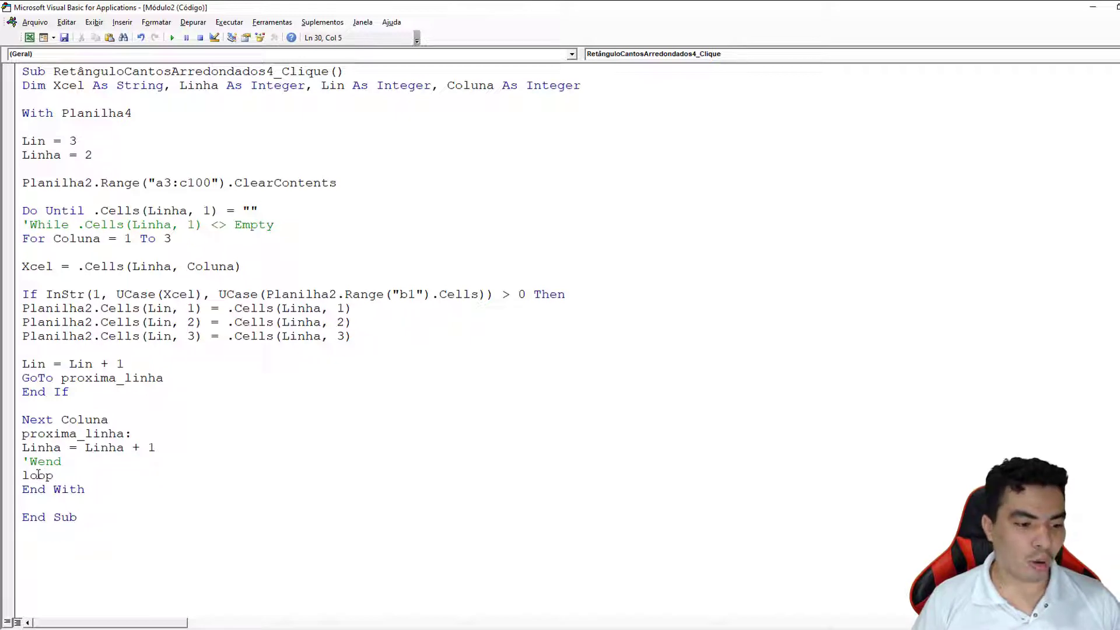
pyautogui.press('Return')
pyautogui.moveTo(23, 210); pyautogui.dragTo(84, 210)
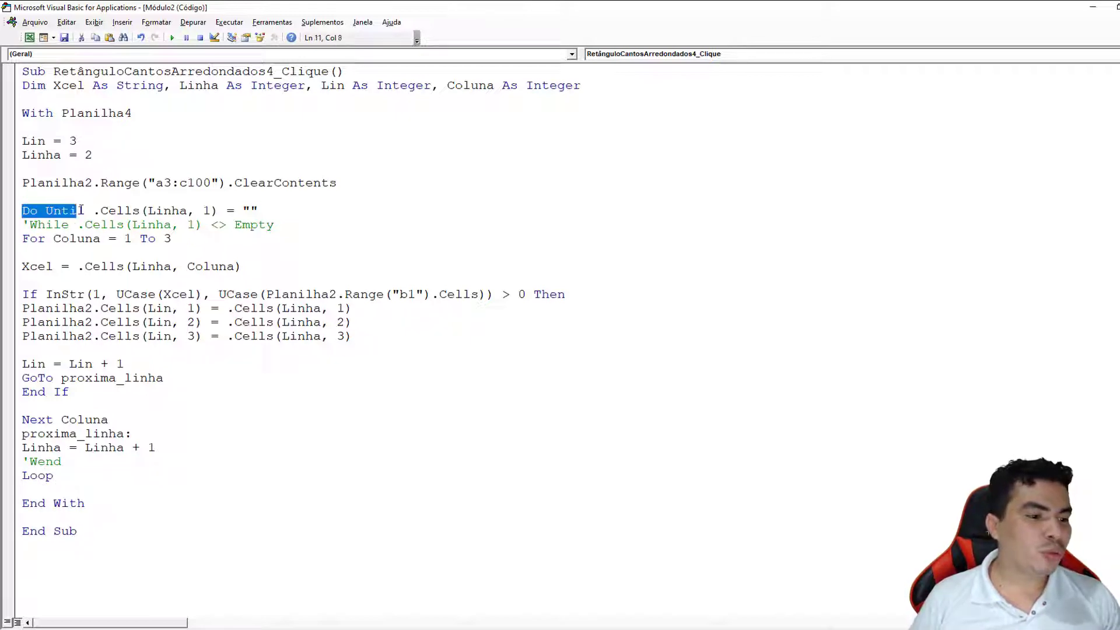
pyautogui.moveTo(68, 462); pyautogui.dragTo(17, 465)
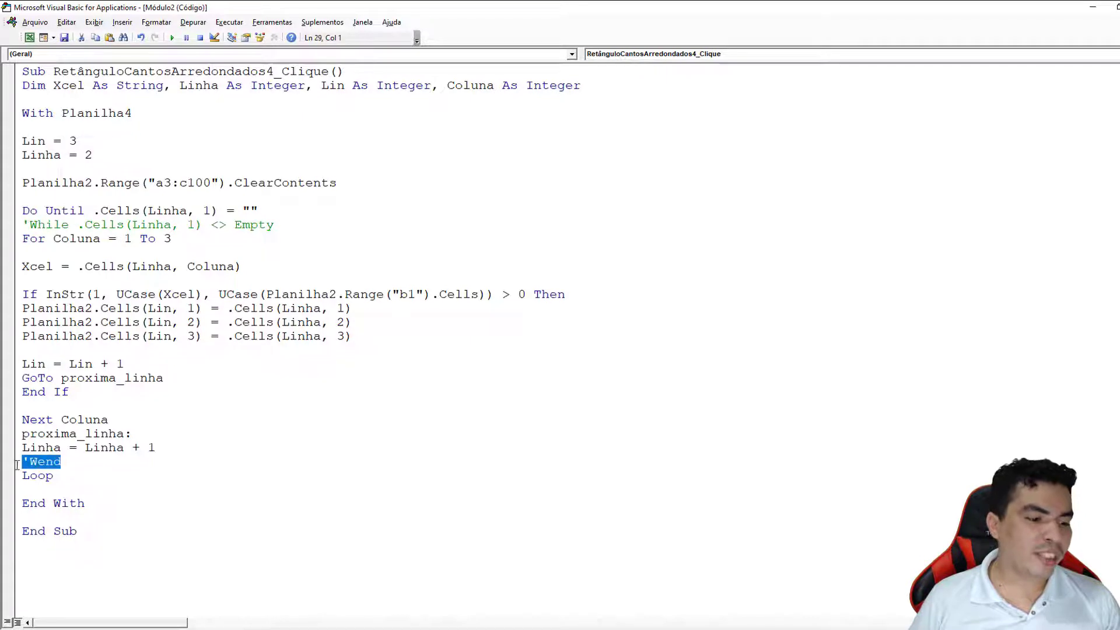
pyautogui.moveTo(23, 225); pyautogui.dragTo(70, 225)
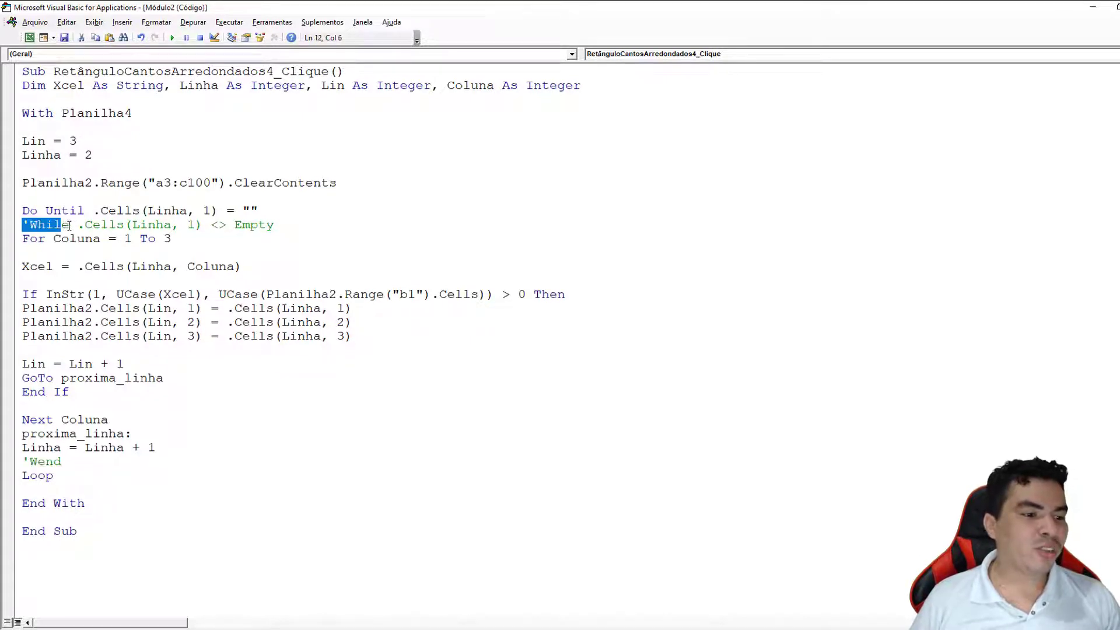
pyautogui.click(118, 292)
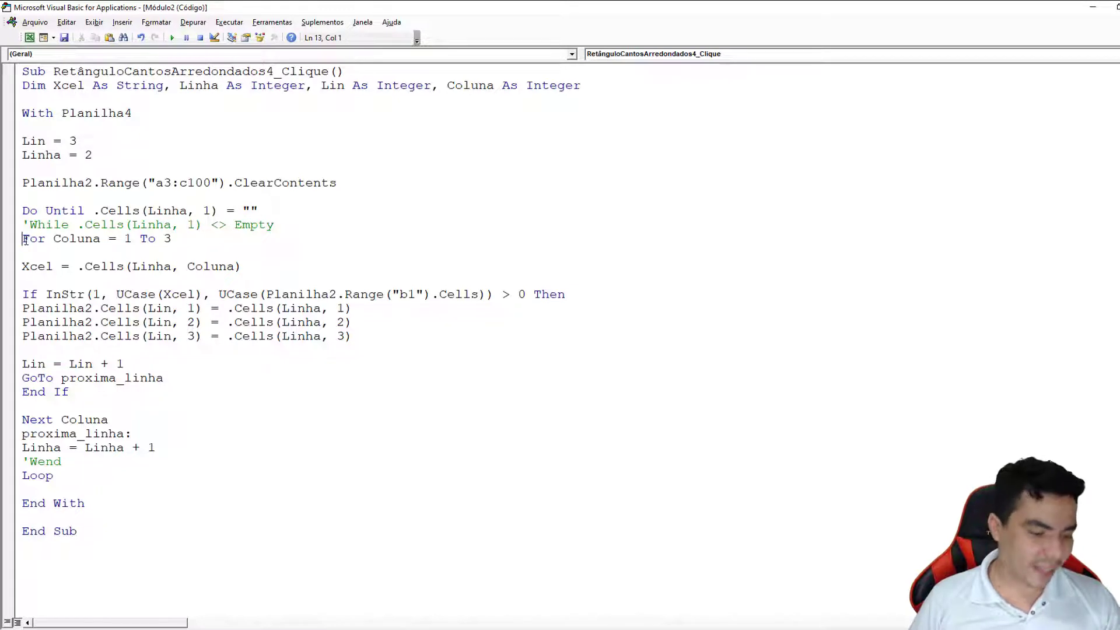
# Step: Comment out the For Coluna = 1 To 3, Next Coluna and Xcel = .Cells(Linha, Coluna) lines
pyautogui.write("'")
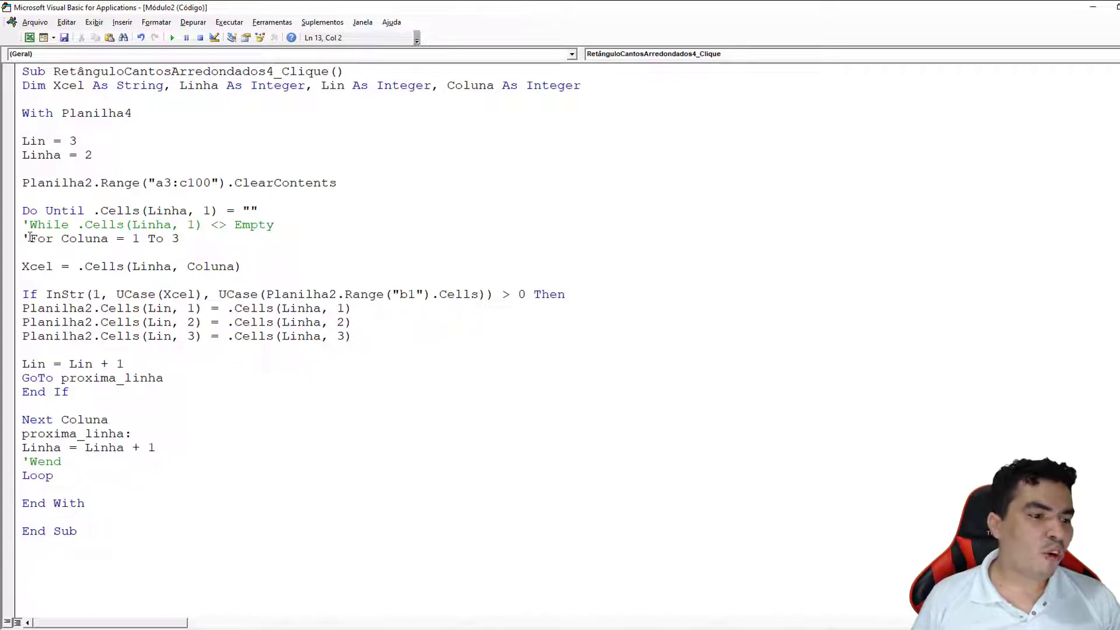
pyautogui.moveTo(30, 238); pyautogui.dragTo(57, 238)
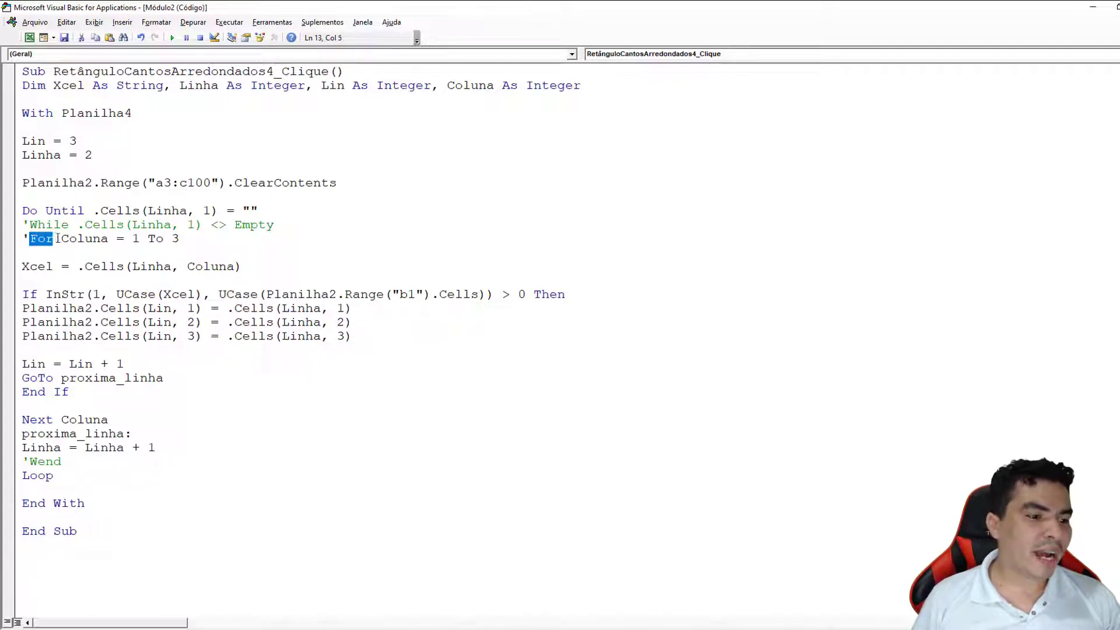
pyautogui.click(24, 420)
pyautogui.write("'")
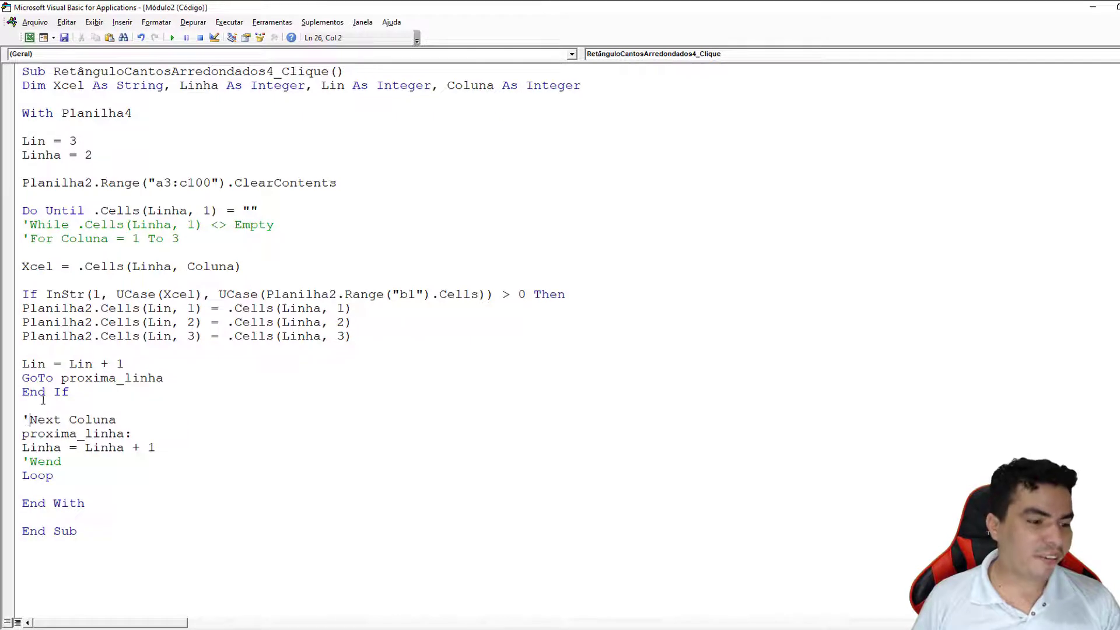
pyautogui.click(24, 267)
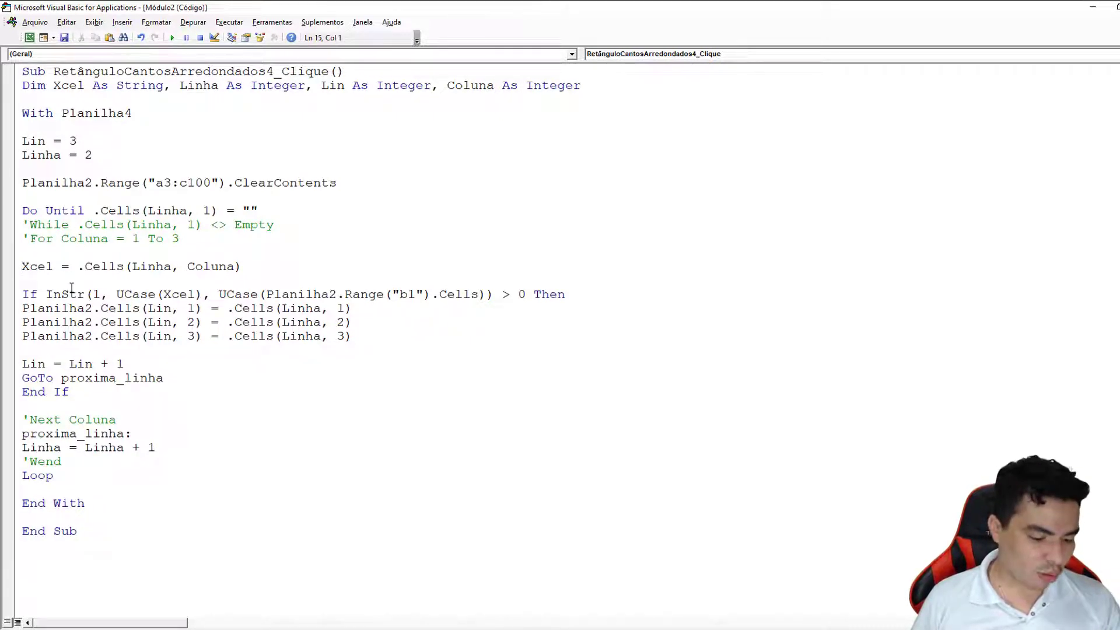
pyautogui.write("'")
pyautogui.click(79, 253)
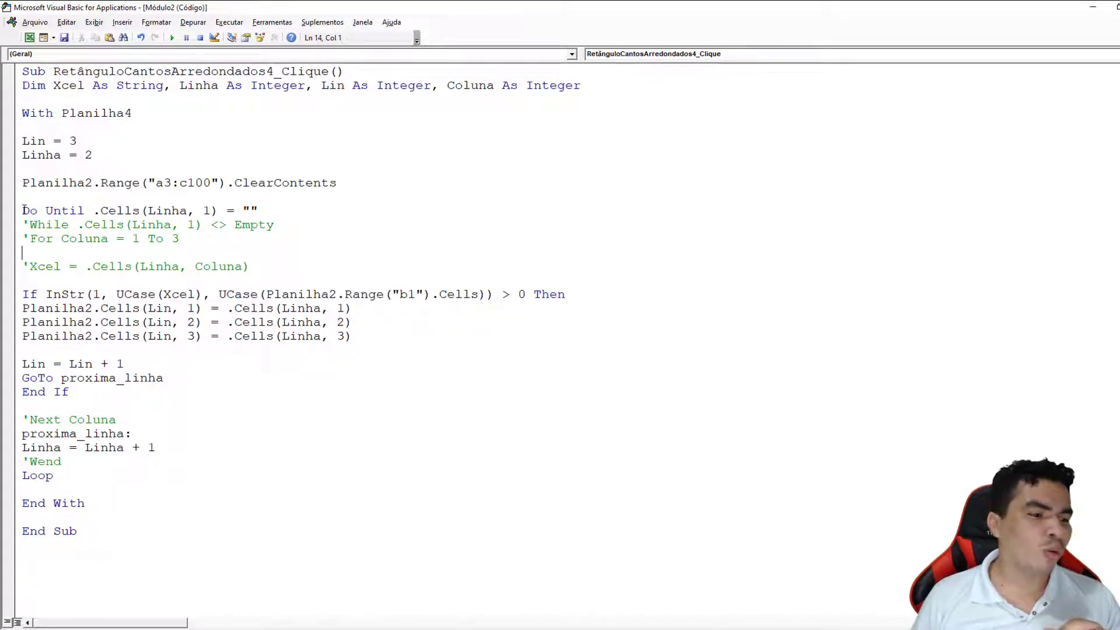
pyautogui.moveTo(23, 210); pyautogui.dragTo(84, 209)
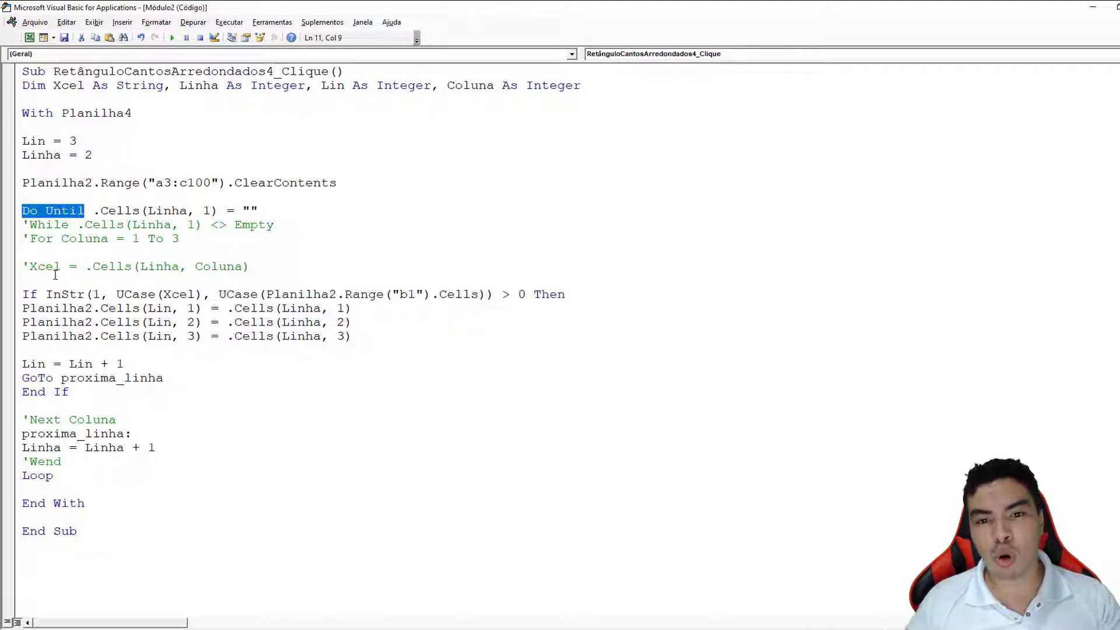
# Step: Add a blank line below the If and review its InStr condition
pyautogui.click(22, 308)
pyautogui.press('Return')
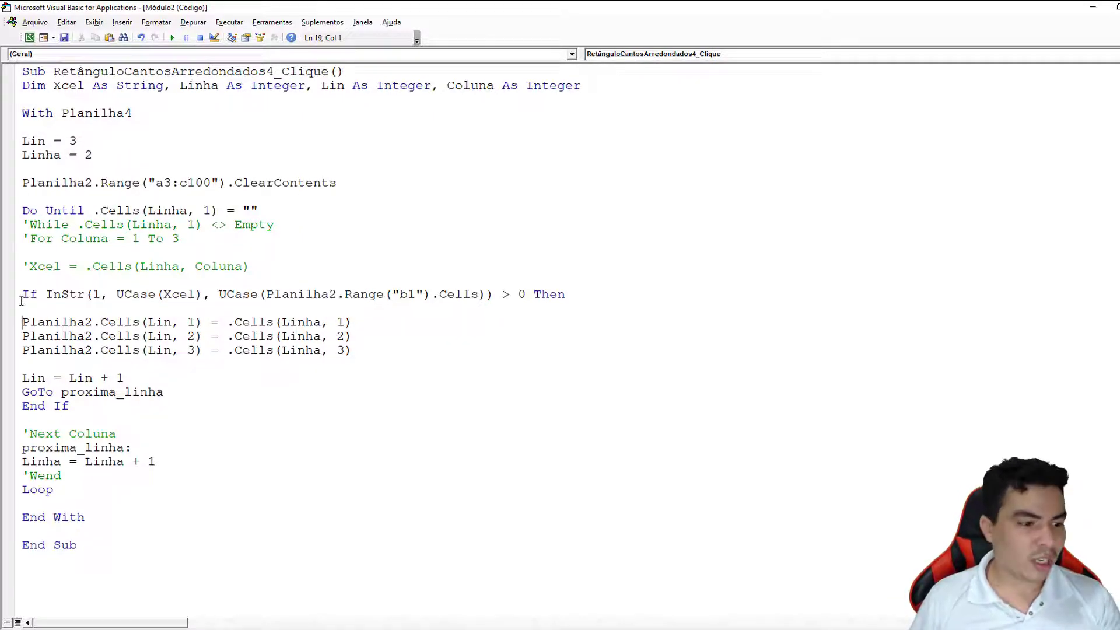
pyautogui.moveTo(22, 293); pyautogui.dragTo(589, 295)
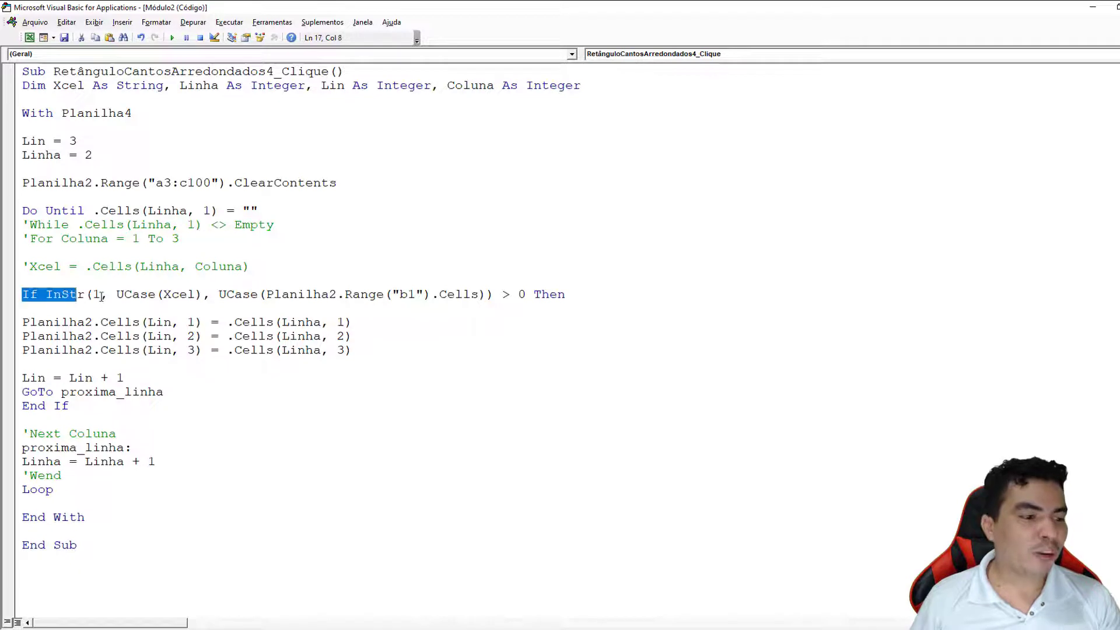
pyautogui.click(519, 318)
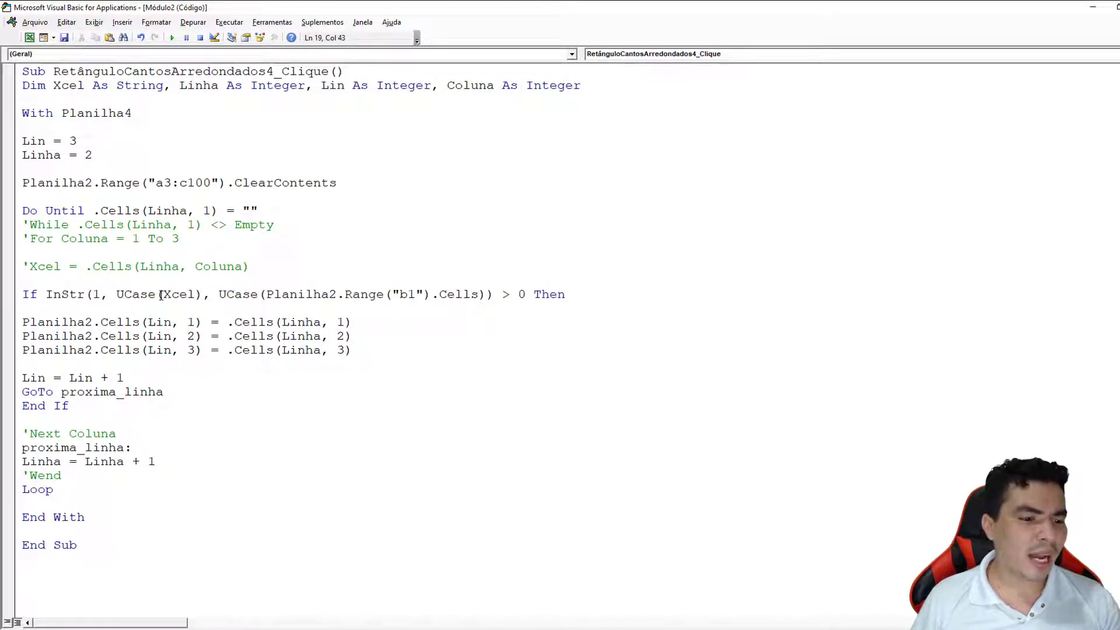
pyautogui.moveTo(46, 294); pyautogui.dragTo(93, 295)
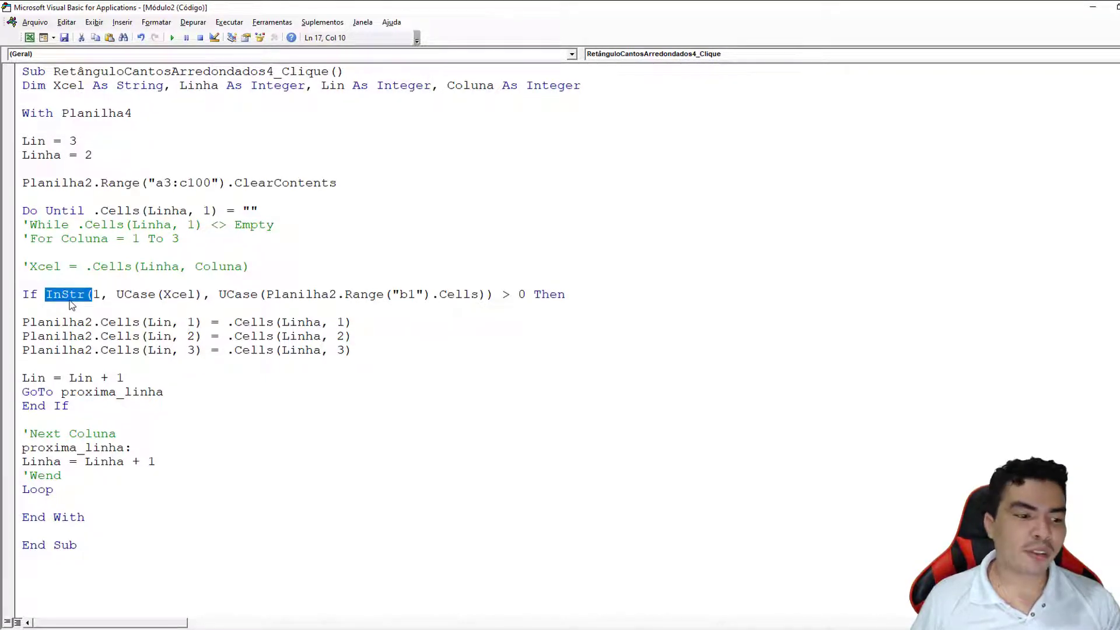
pyautogui.click(135, 322)
# Step: In the If condition, replace Xcel with .Cells(linha,1) and change the b1 reference to a1
pyautogui.moveTo(159, 299); pyautogui.dragTo(194, 292)
pyautogui.write('.')
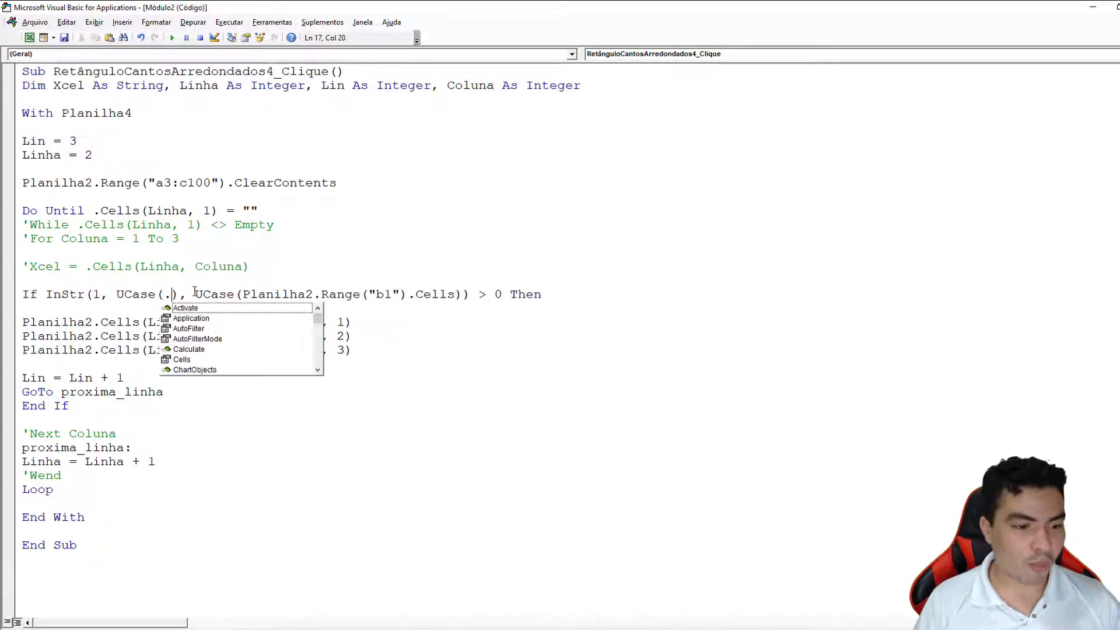
pyautogui.write('cell')
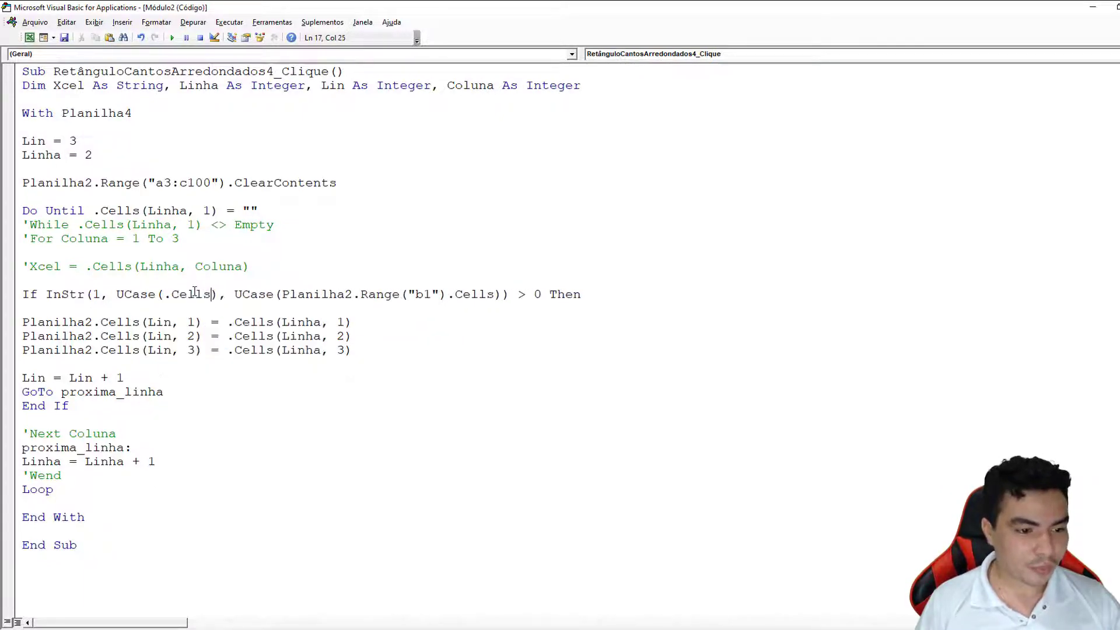
pyautogui.press('Tab')
pyautogui.write('(linha')
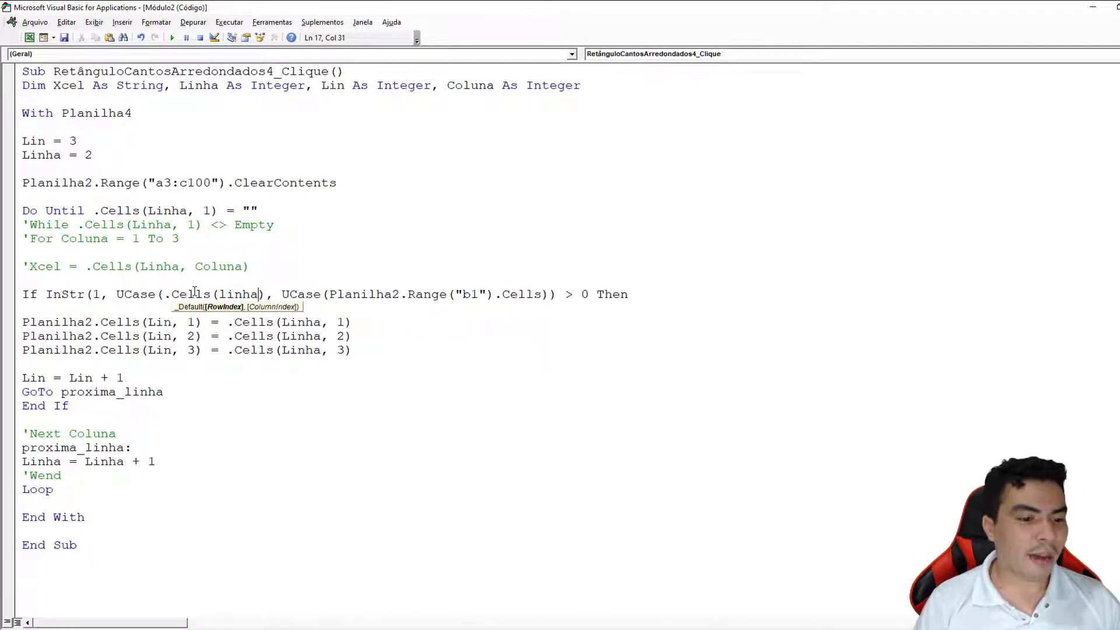
pyautogui.write(',')
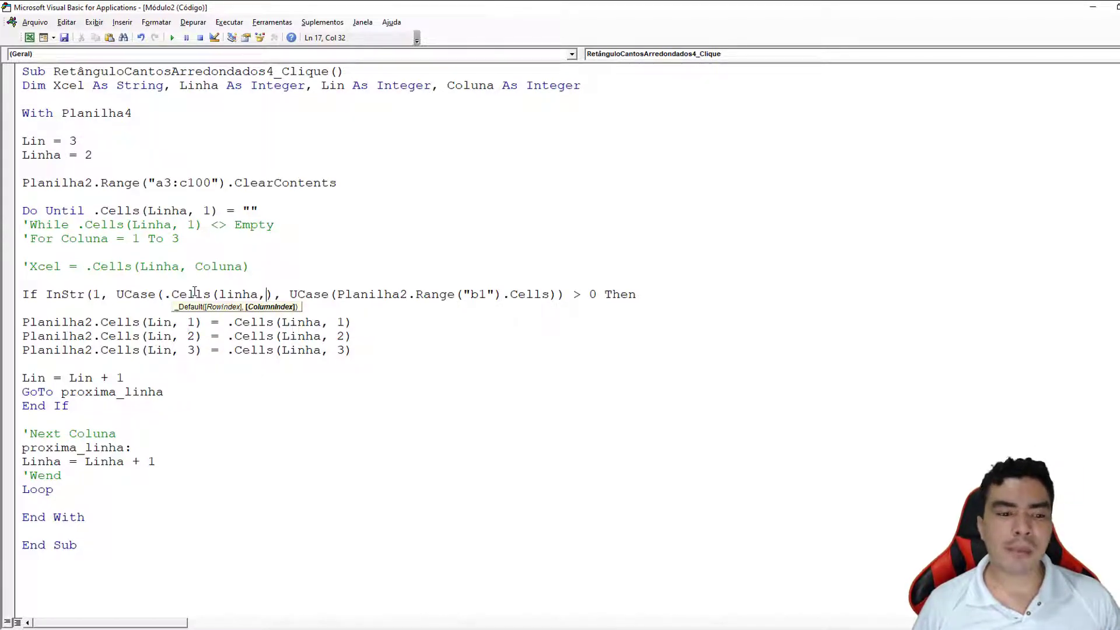
pyautogui.write('1')
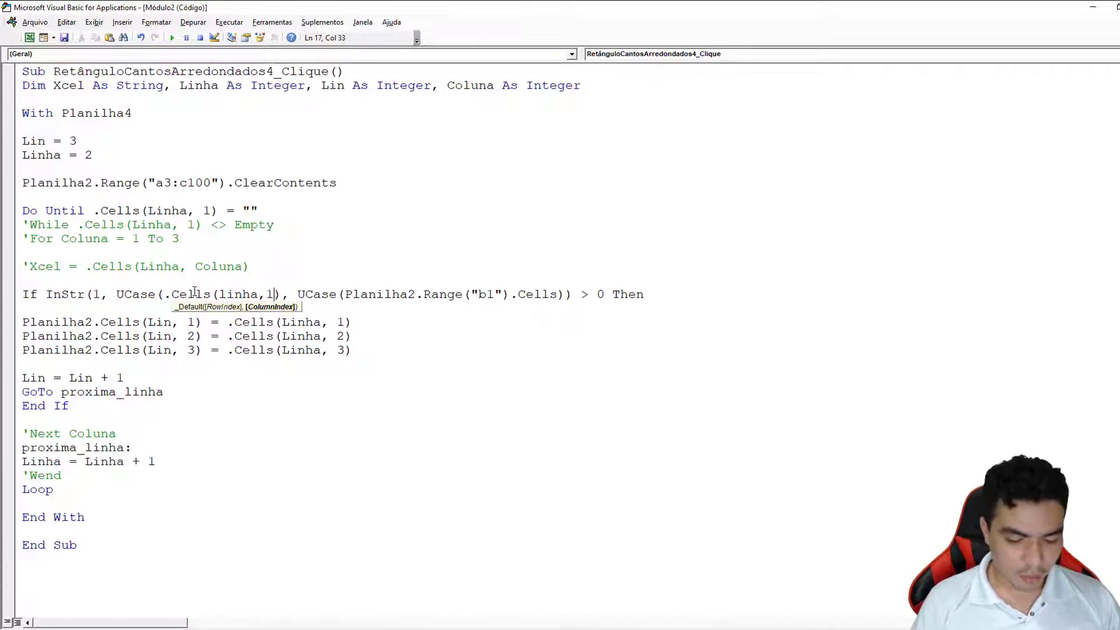
pyautogui.write(')')
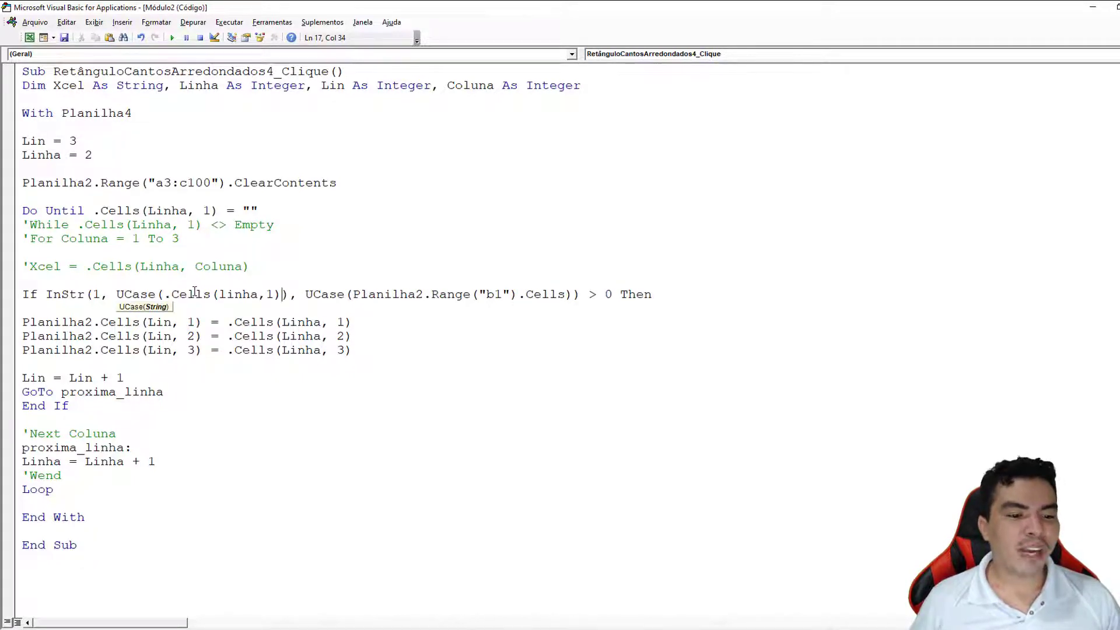
pyautogui.moveTo(168, 296); pyautogui.dragTo(283, 290)
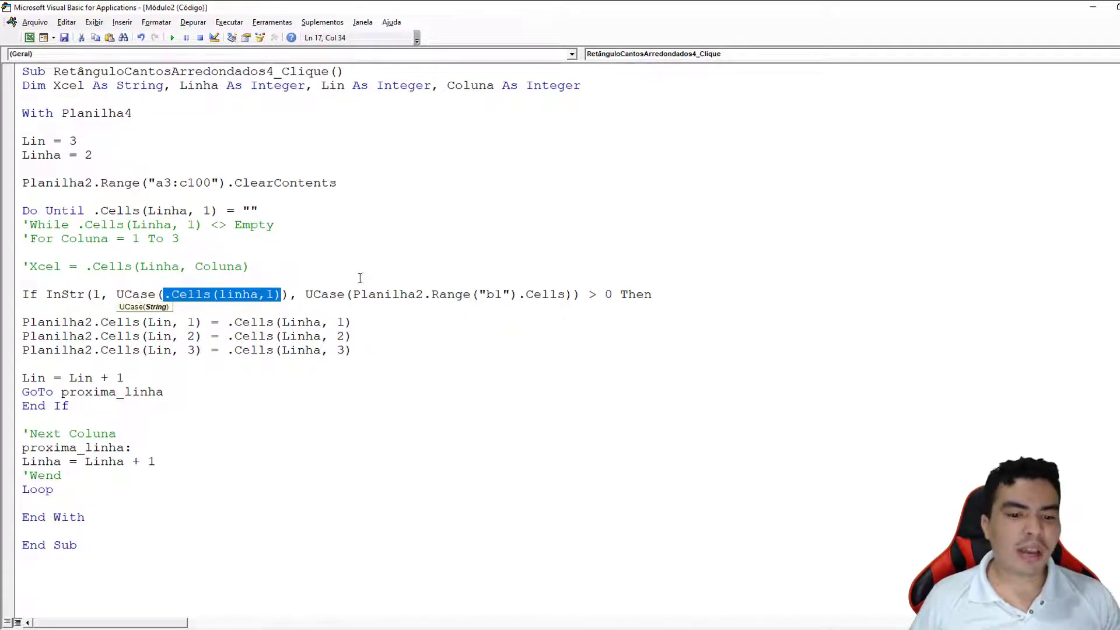
pyautogui.moveTo(484, 296); pyautogui.dragTo(495, 295)
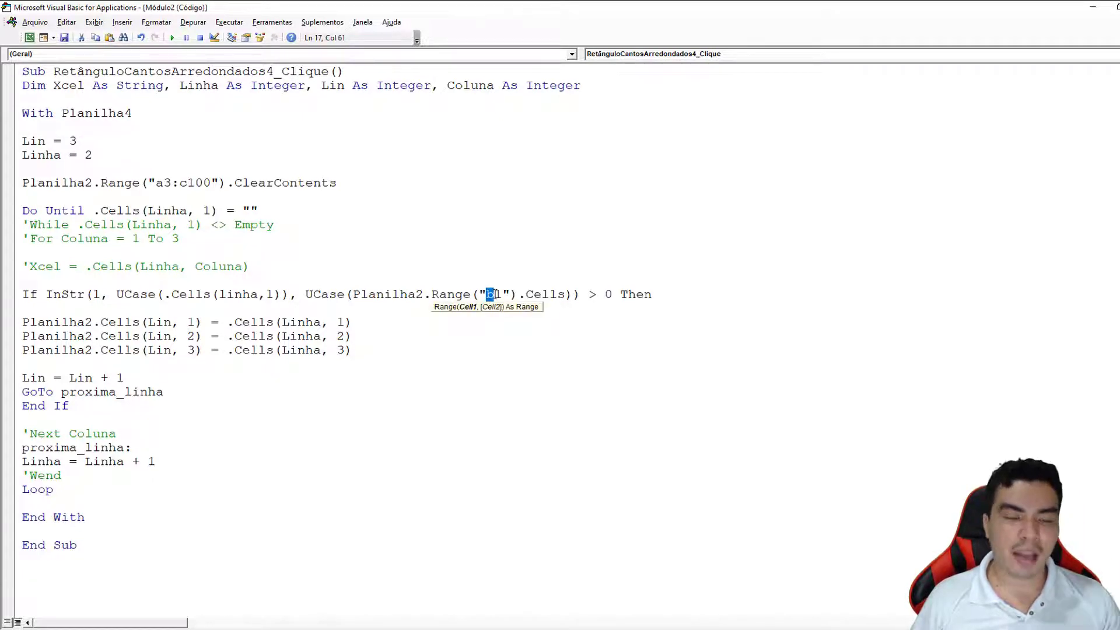
pyautogui.write('a')
pyautogui.click(503, 346)
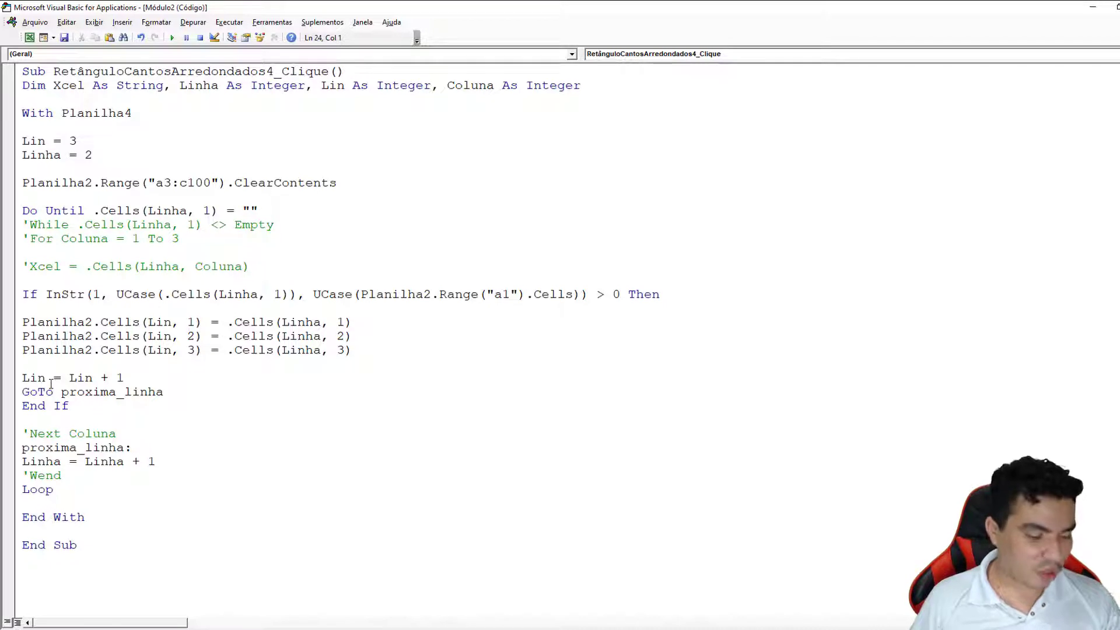
# Step: Comment out the proxima_linha label line and return to the Excel workbook
pyautogui.write("'")
pyautogui.click(166, 367)
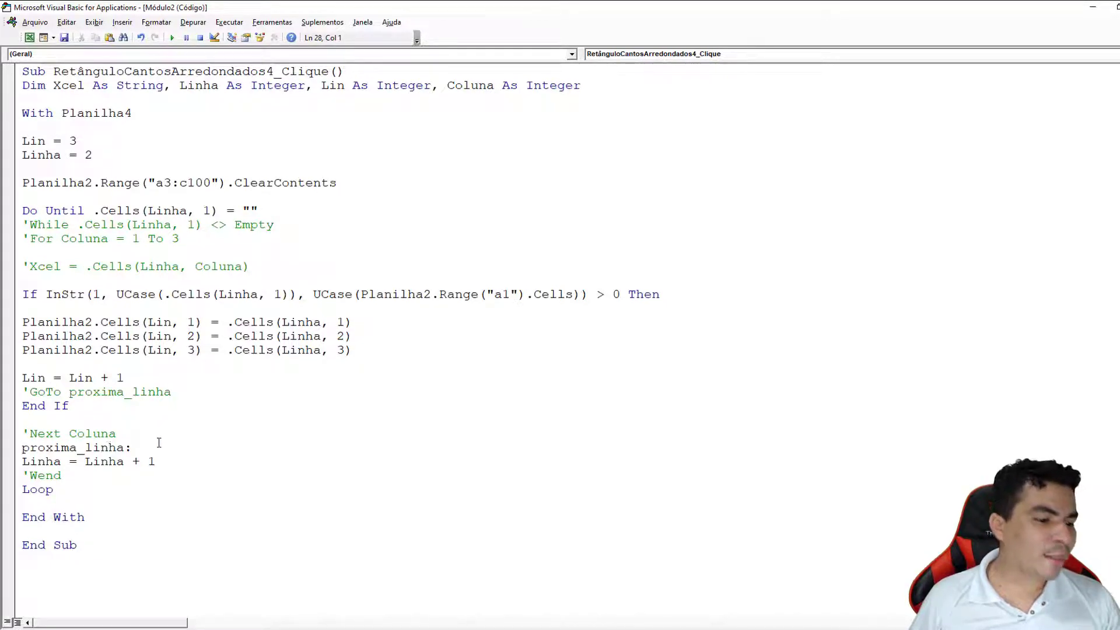
pyautogui.write("'")
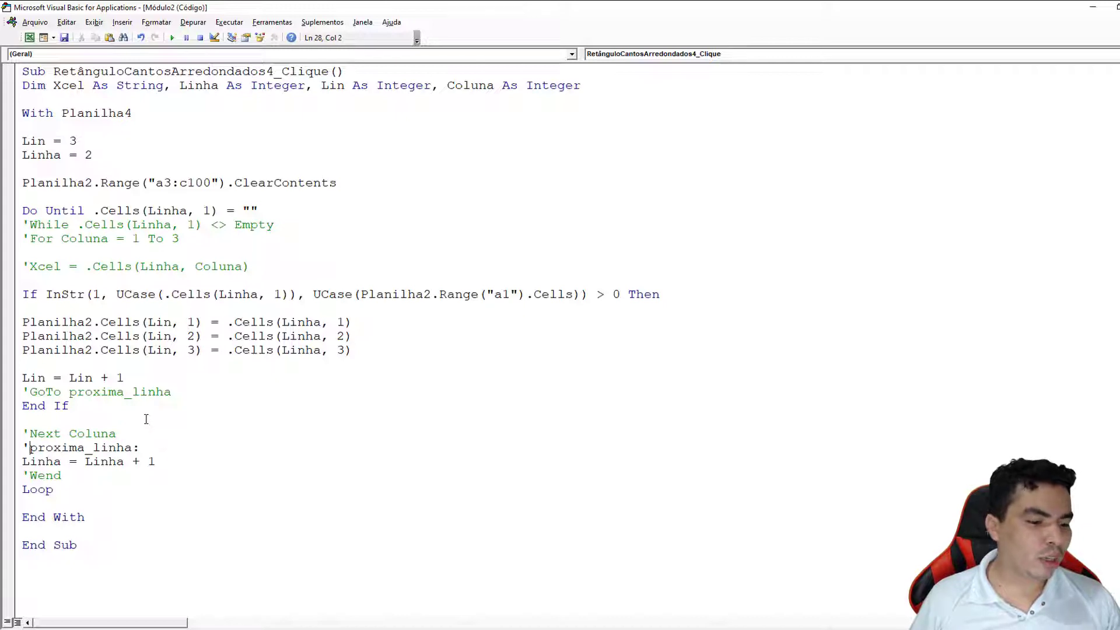
pyautogui.click(145, 419)
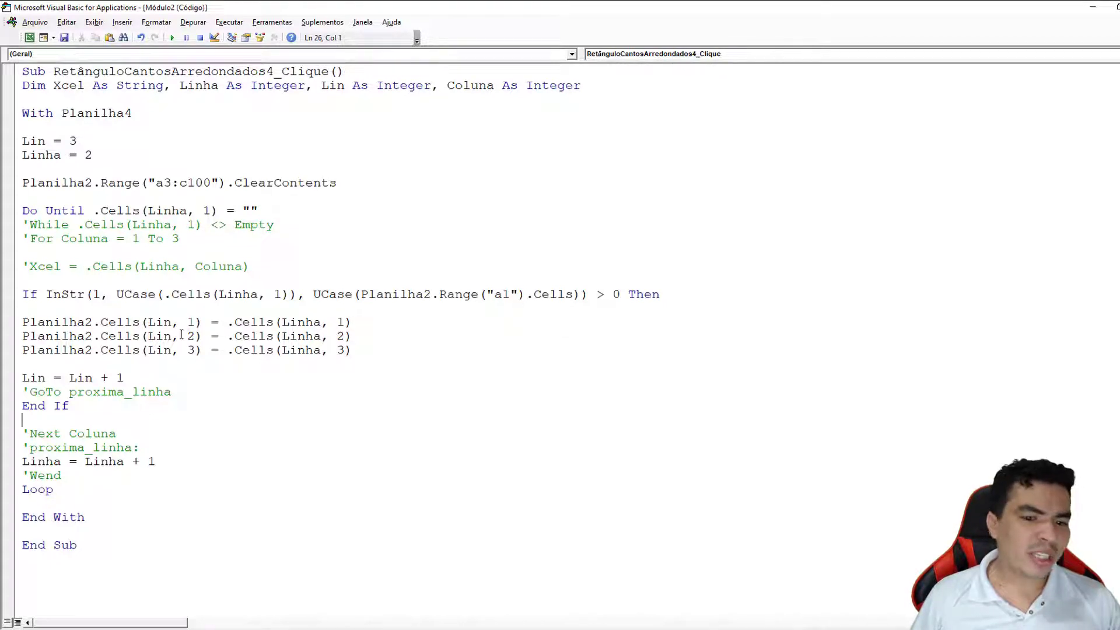
pyautogui.moveTo(661, 294); pyautogui.dragTo(21, 296)
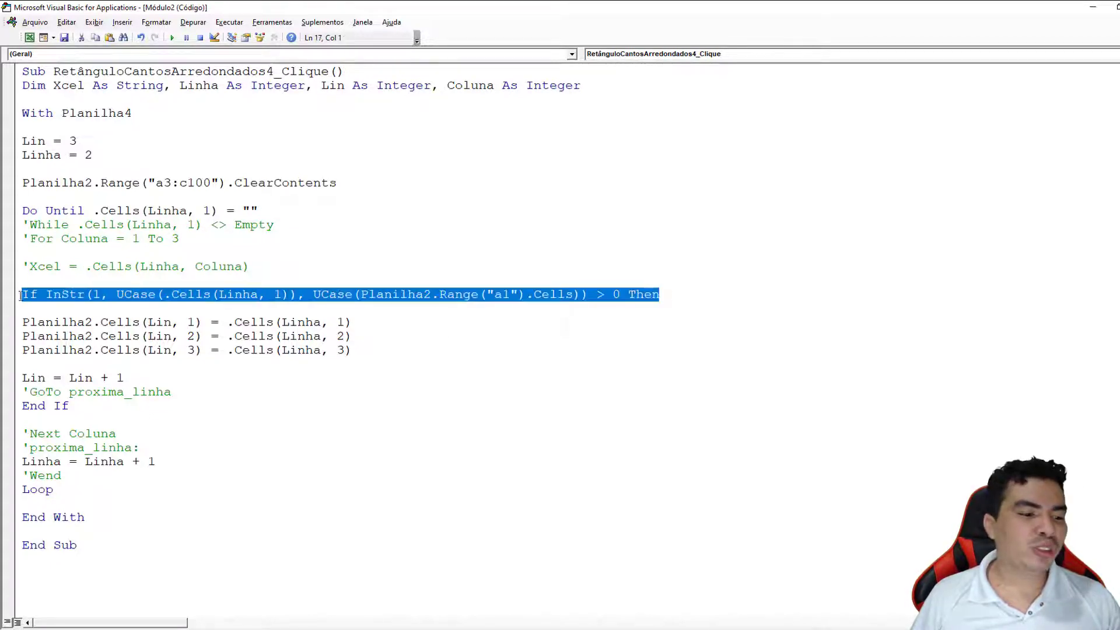
pyautogui.moveTo(140, 392); pyautogui.dragTo(147, 392)
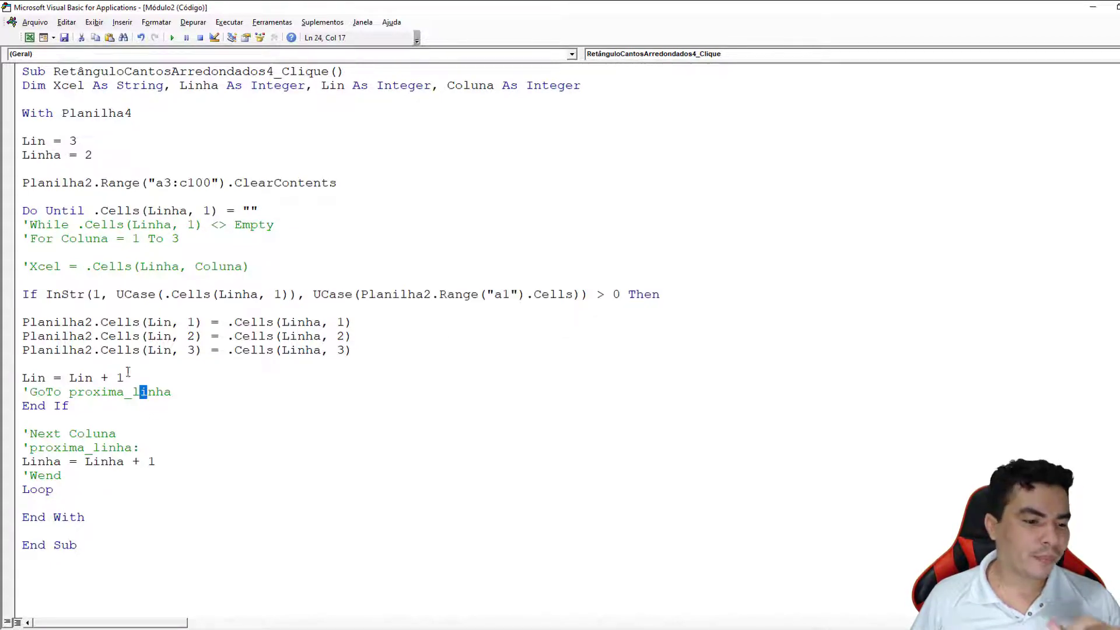
pyautogui.click(29, 39)
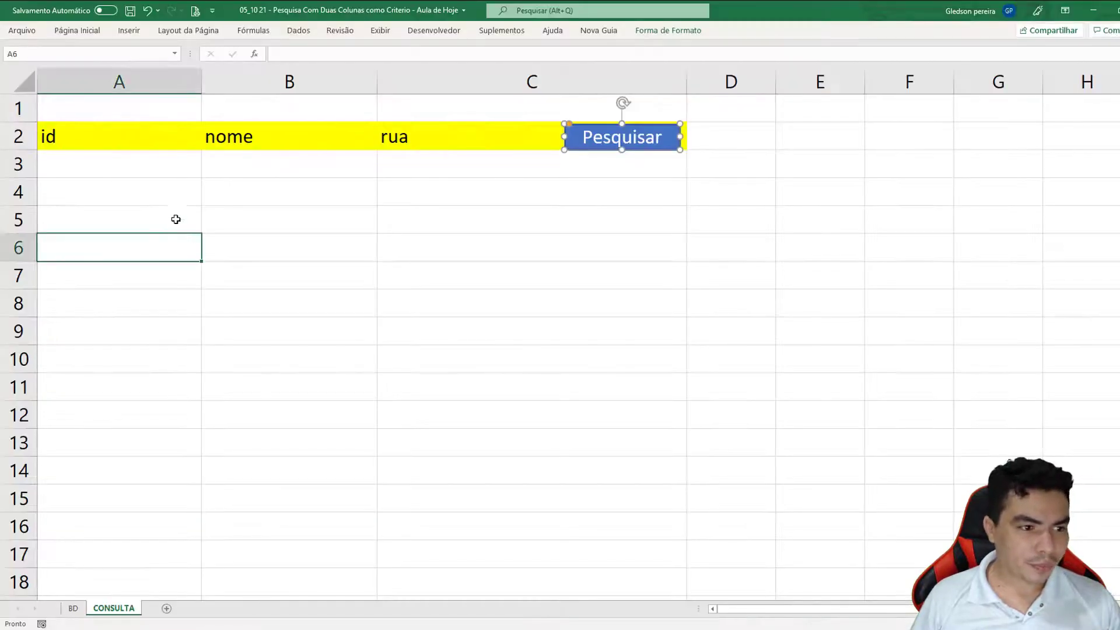
# Step: Run the search with A1 empty, then with a, then with 1, leaving only id 1
pyautogui.click(151, 114)
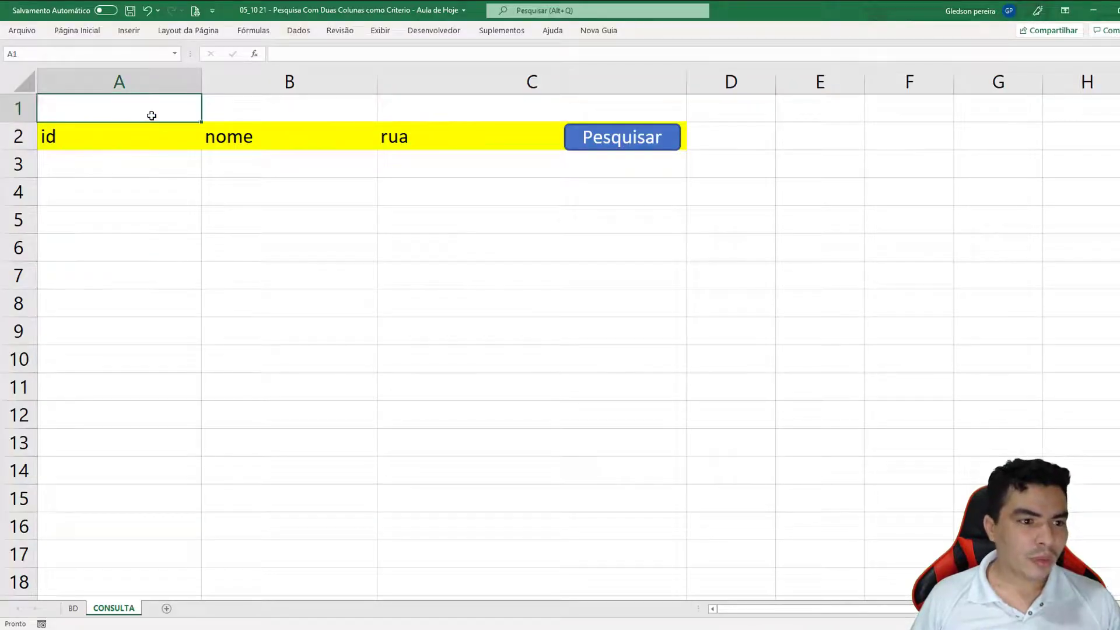
pyautogui.click(630, 153)
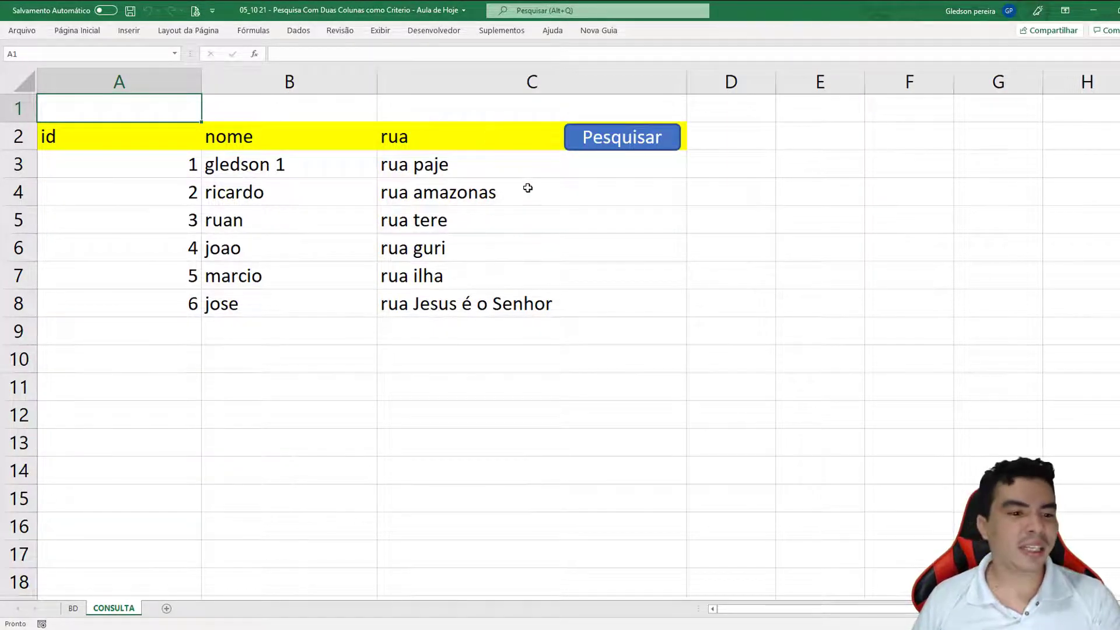
pyautogui.write('a')
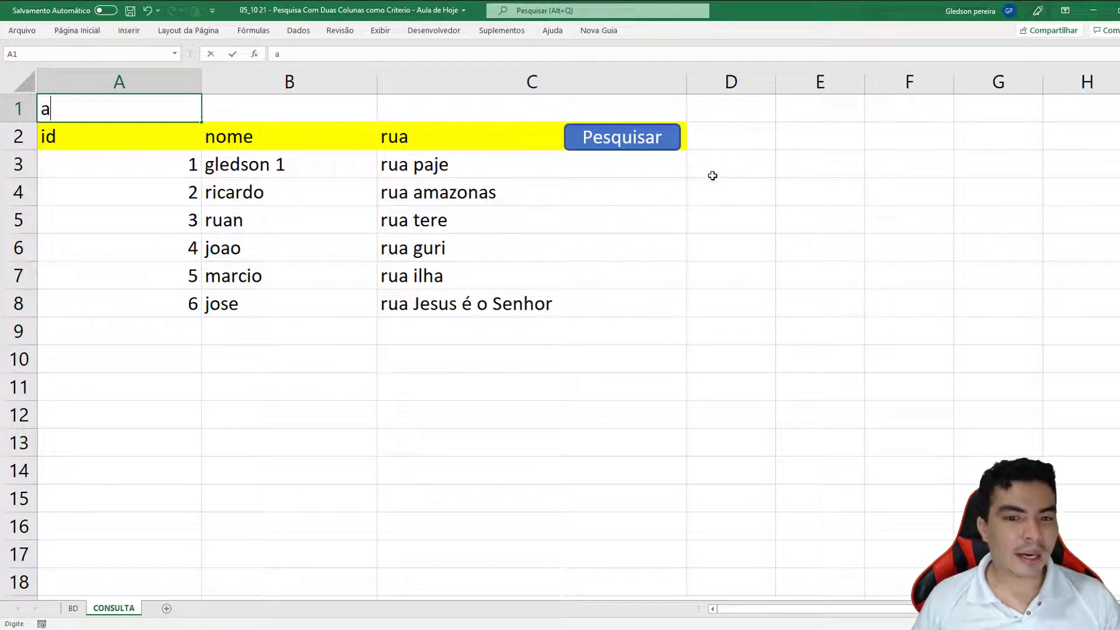
pyautogui.click(659, 147)
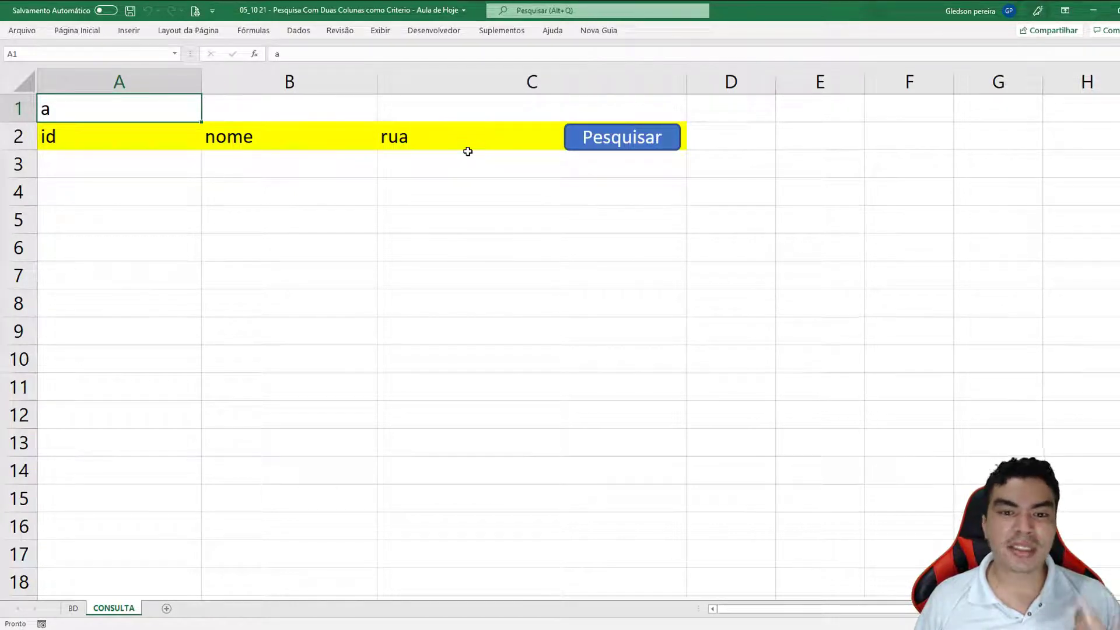
pyautogui.write('1')
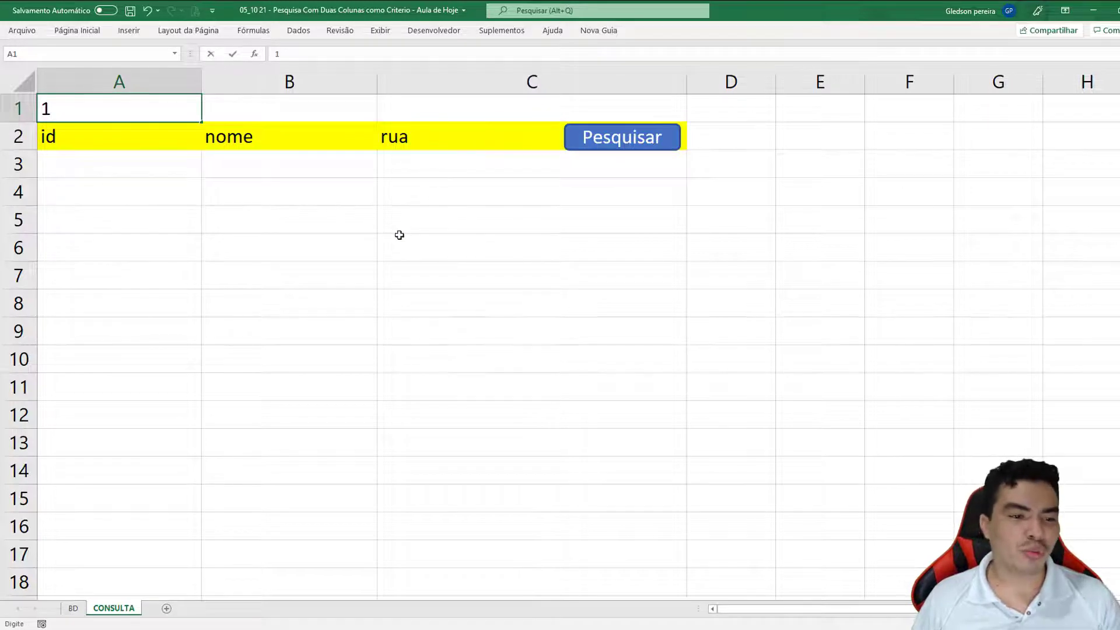
pyautogui.click(401, 236)
pyautogui.click(585, 145)
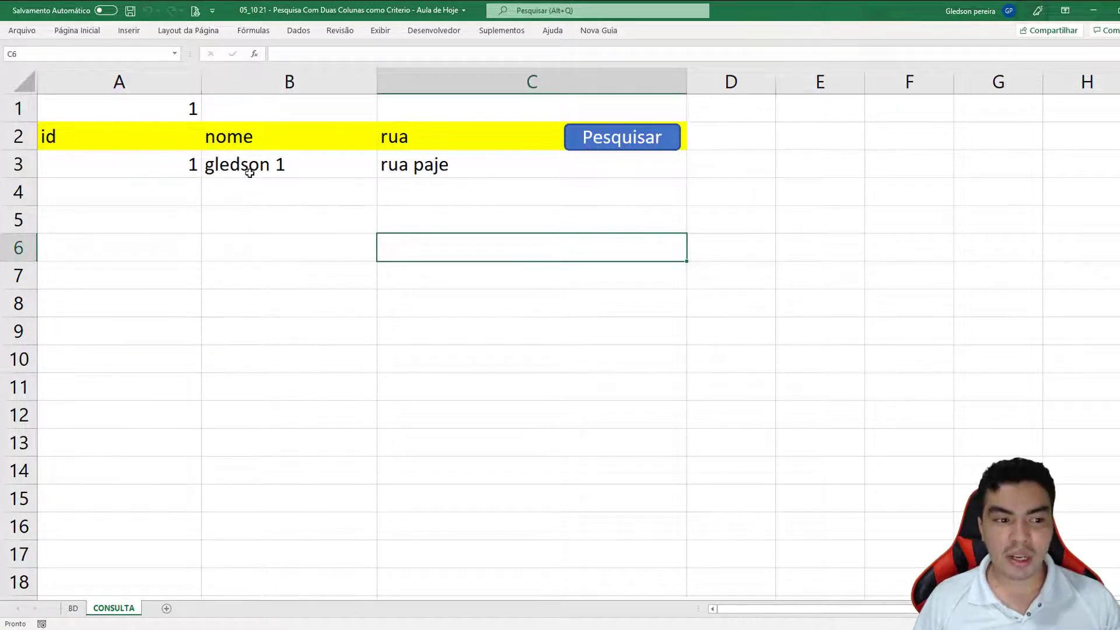
pyautogui.click(189, 165)
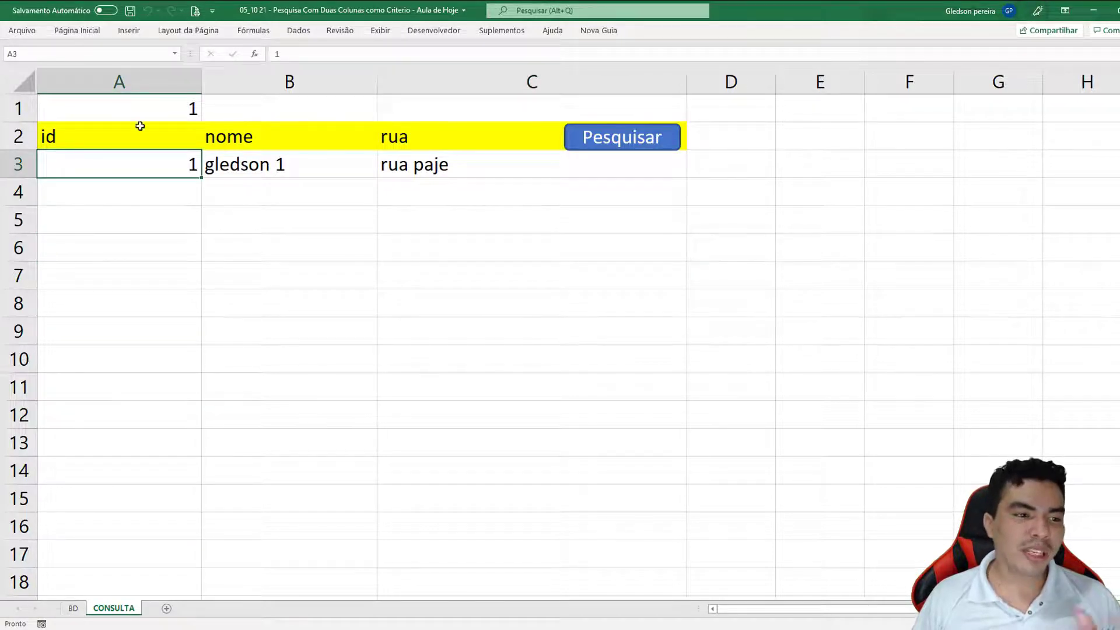
pyautogui.click(434, 31)
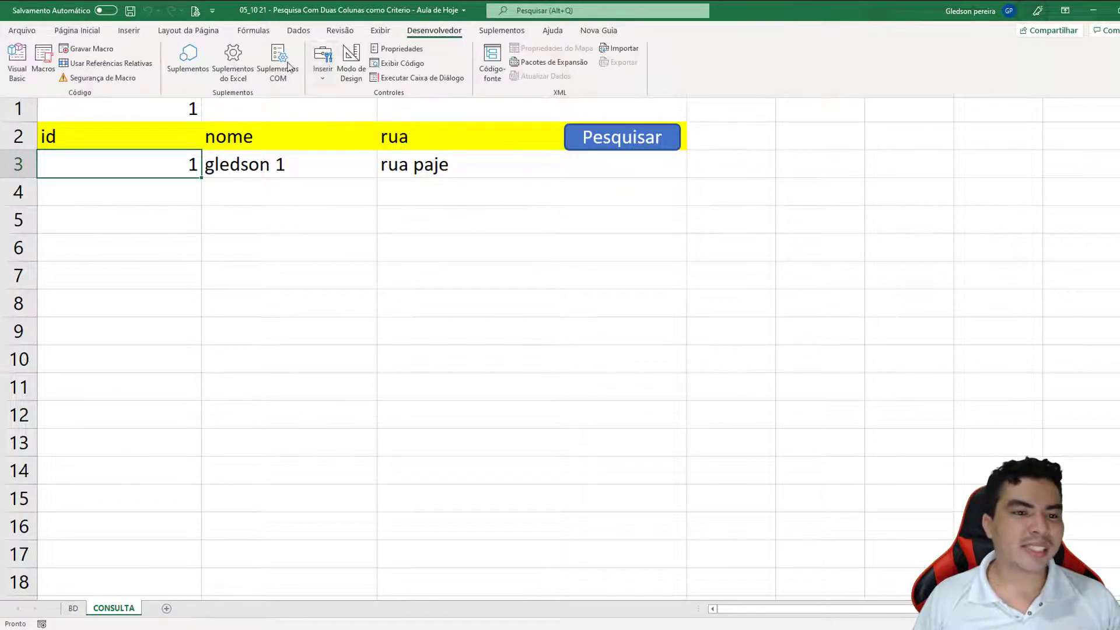
# Step: Append 'and _' plus a pasted second InStr check against b1 to the If, then return to Excel
pyautogui.click(19, 75)
pyautogui.doubleClick(278, 294)
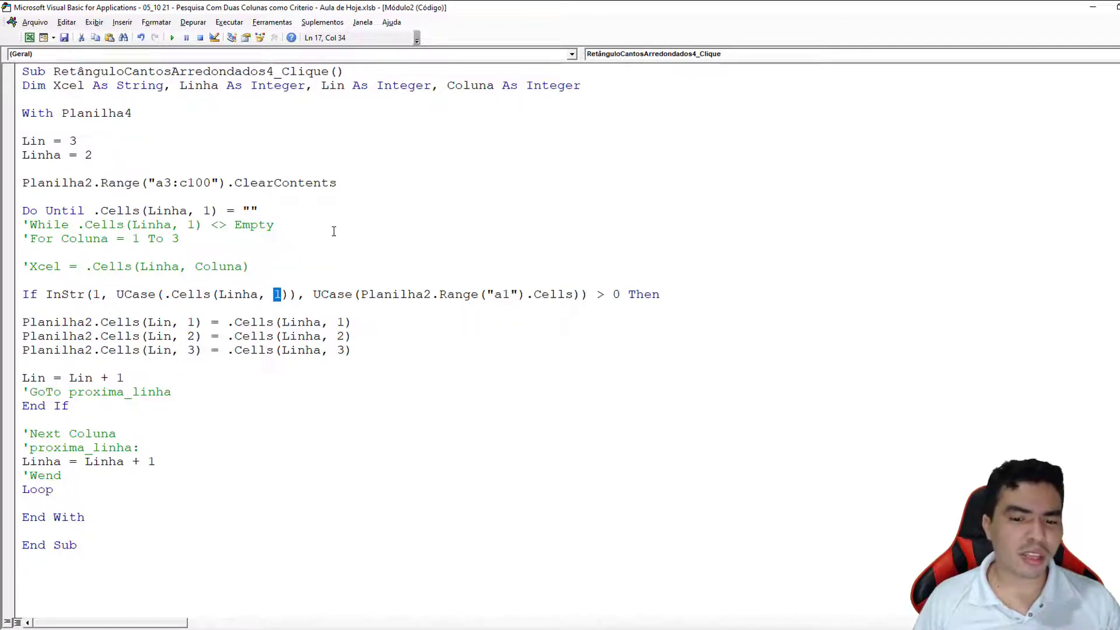
pyautogui.moveTo(46, 294); pyautogui.dragTo(619, 294)
pyautogui.hotkey('ctrl', 'c')
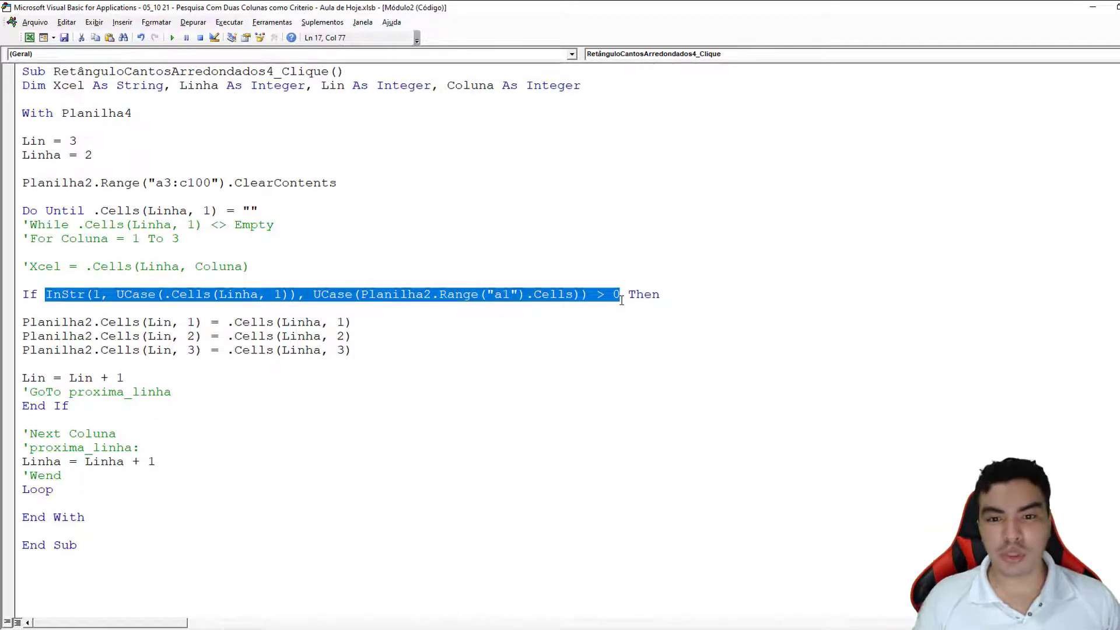
pyautogui.click(623, 298)
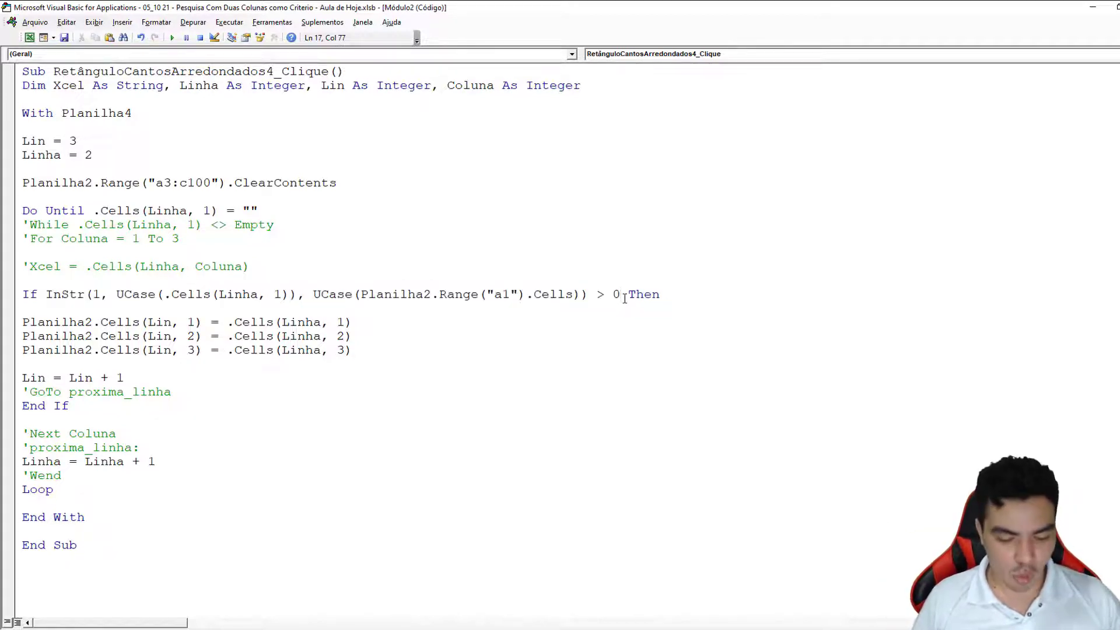
pyautogui.write('and')
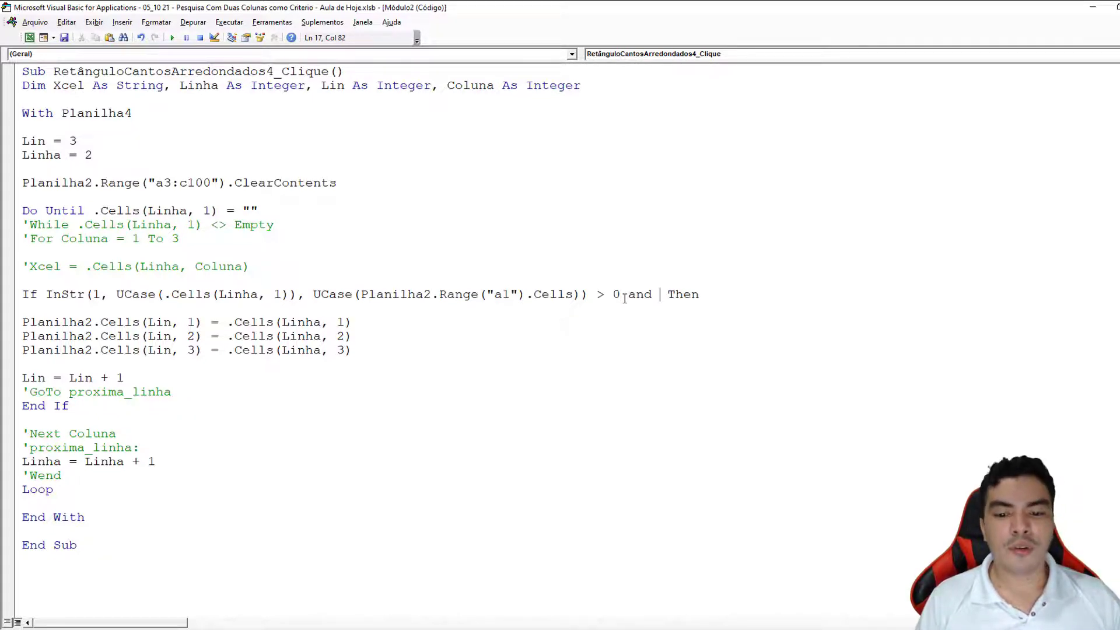
pyautogui.write(' _')
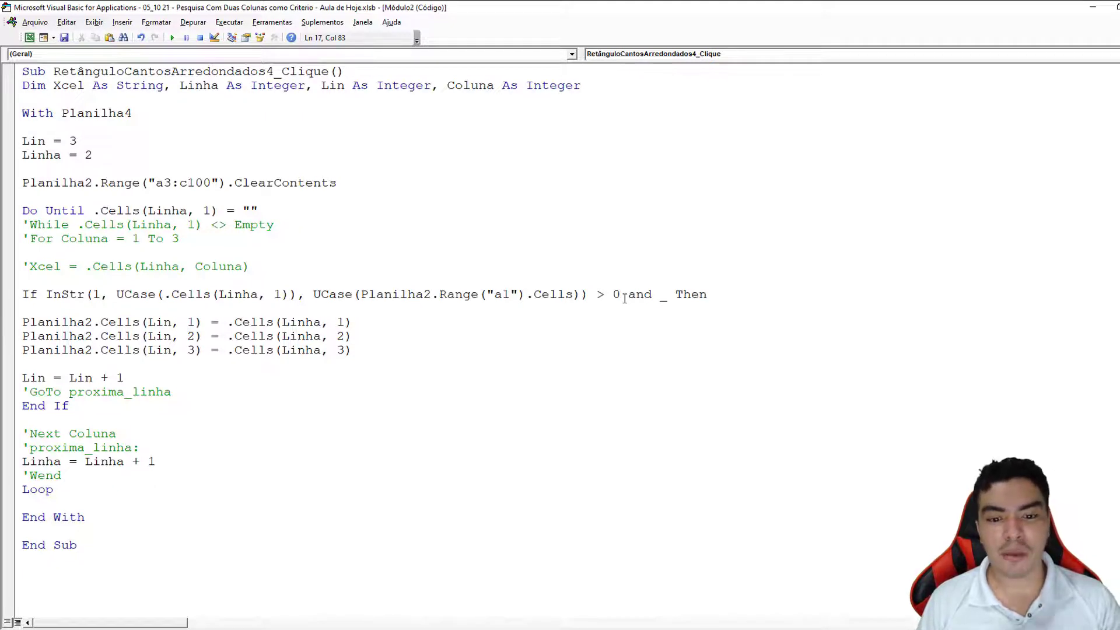
pyautogui.press('Return')
pyautogui.hotkey('ctrl', 'v')
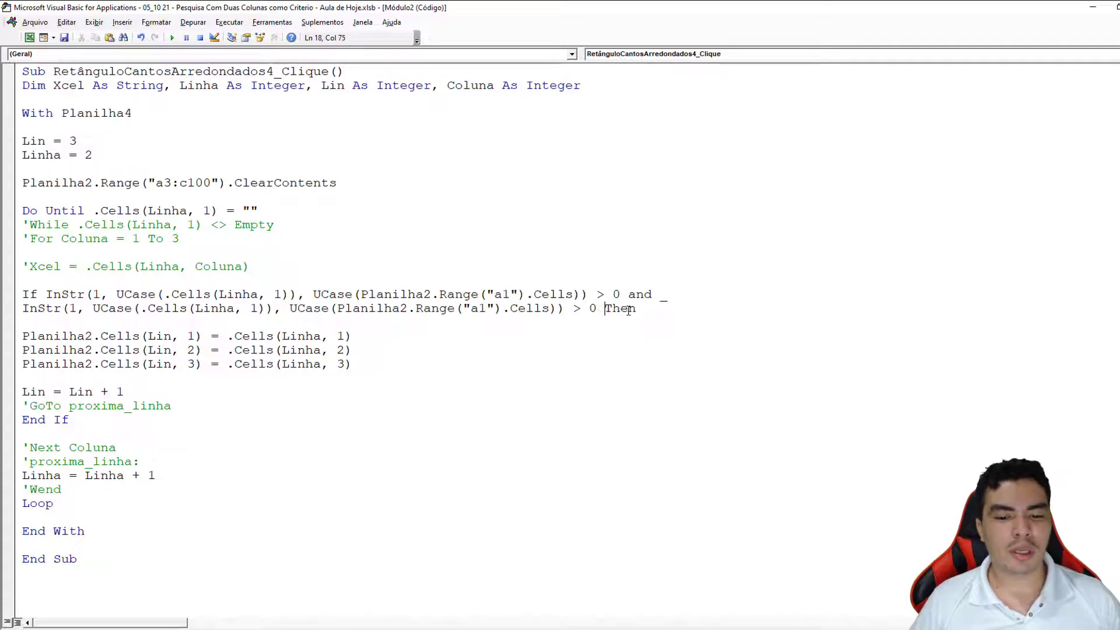
pyautogui.moveTo(472, 308); pyautogui.dragTo(479, 308)
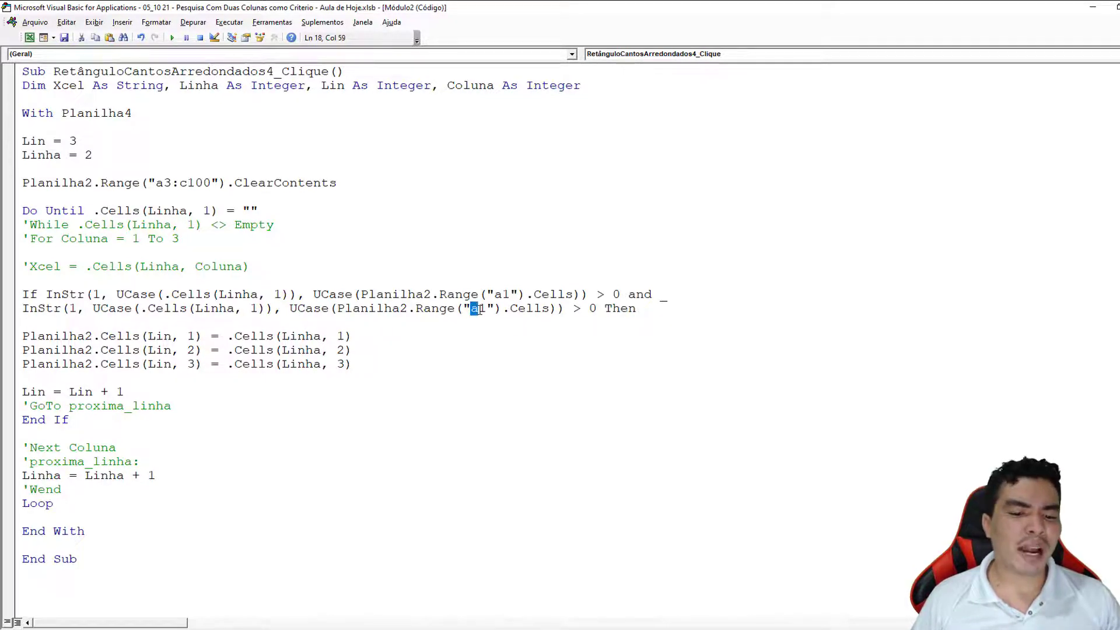
pyautogui.write('b')
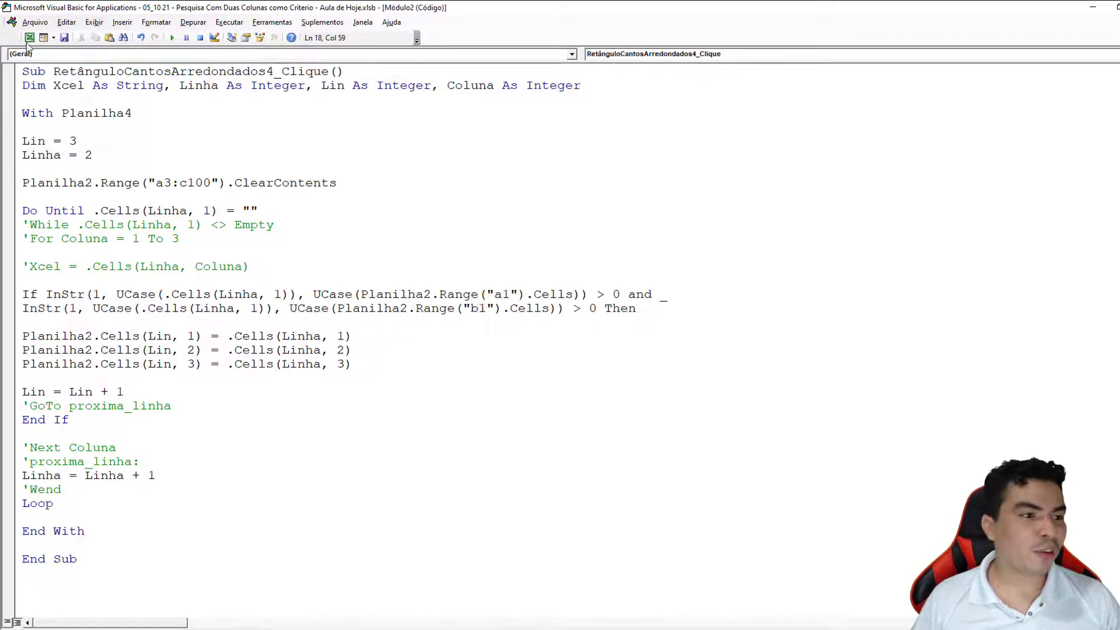
pyautogui.click(28, 37)
pyautogui.click(280, 112)
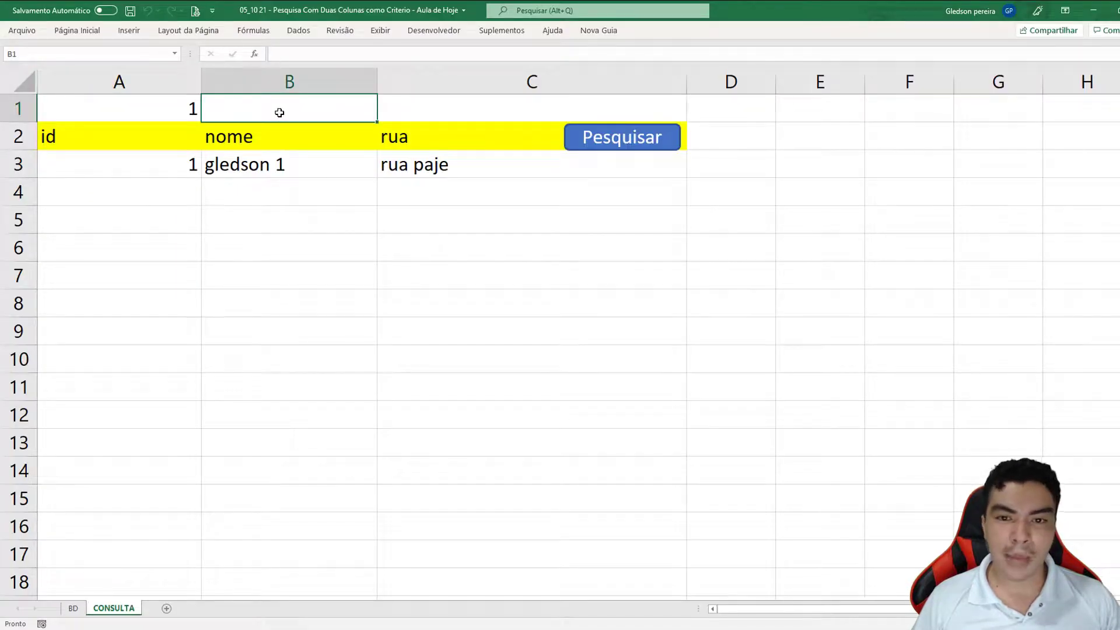
# Step: Point out criterion cells A1 and B1, then go to the Desenvolvedor tab
pyautogui.click(165, 106)
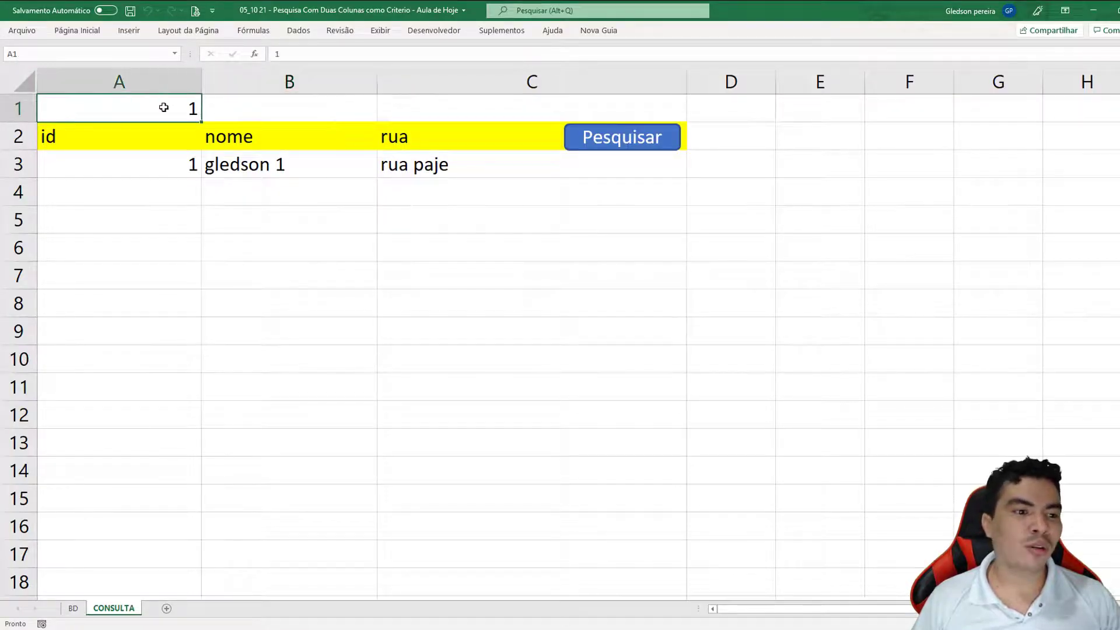
pyautogui.click(247, 106)
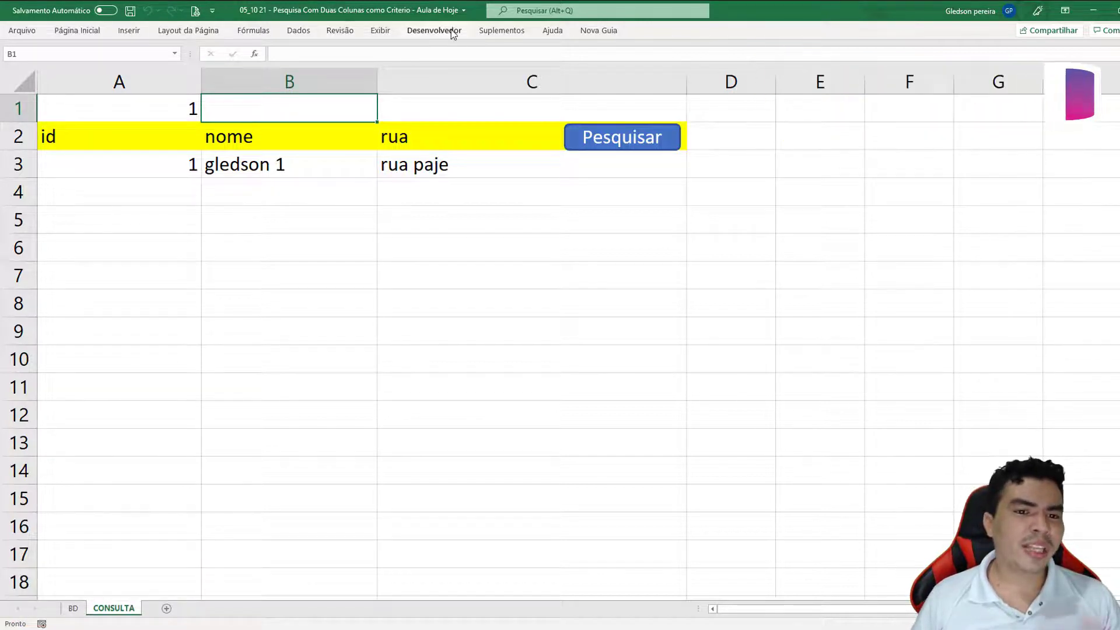
pyautogui.click(434, 31)
# Step: In the VBA editor, change the second condition's column from 1 to 2 on line 18
pyautogui.click(17, 61)
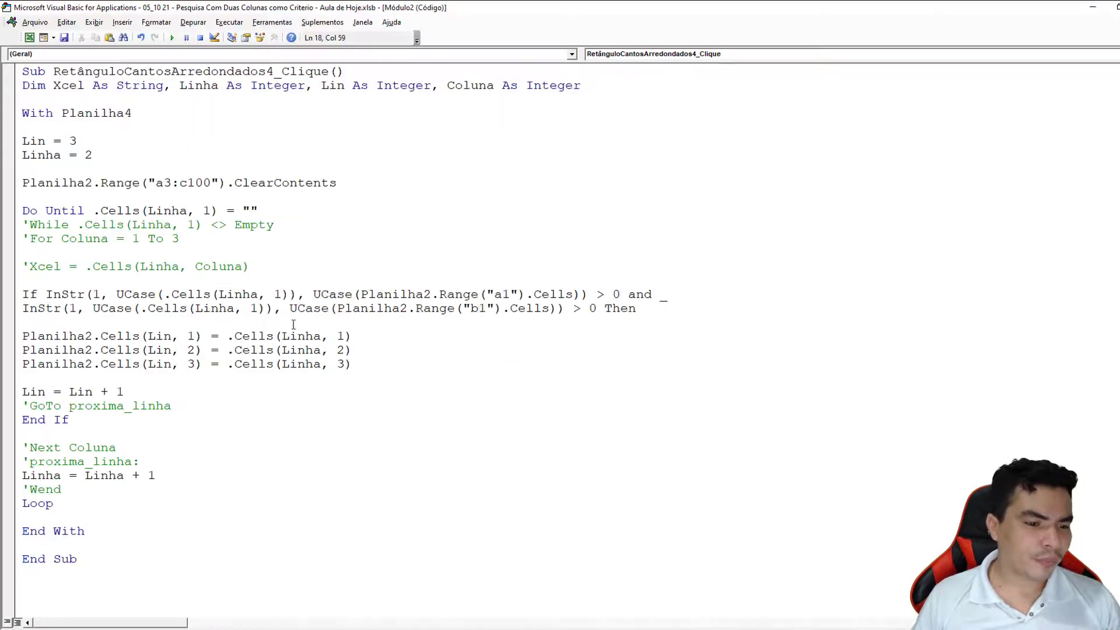
pyautogui.doubleClick(257, 308)
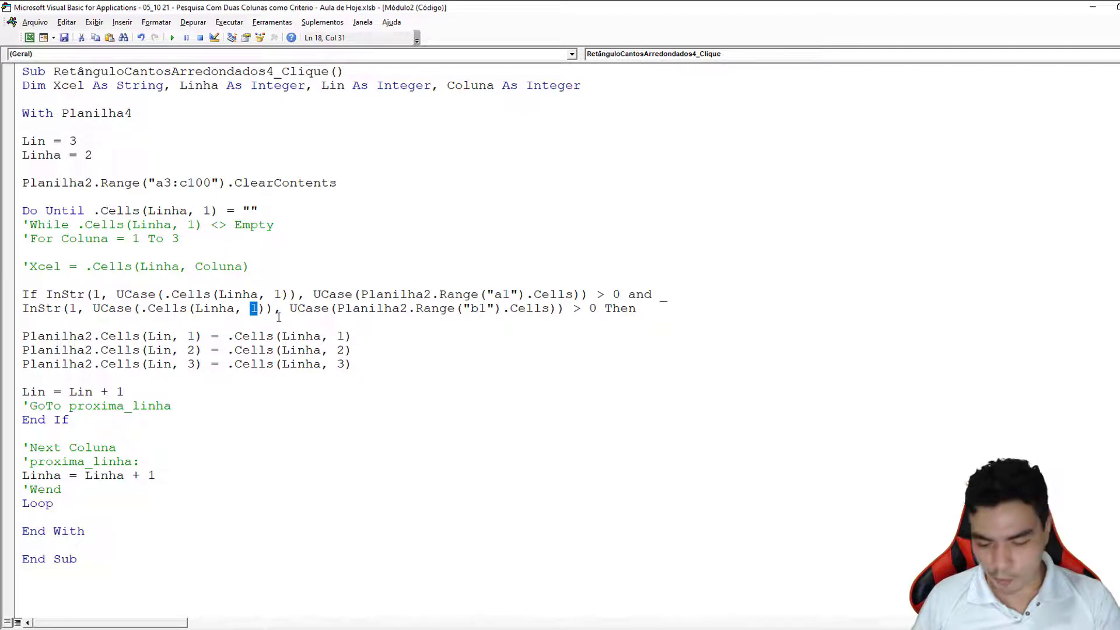
pyautogui.write('2')
pyautogui.click(290, 377)
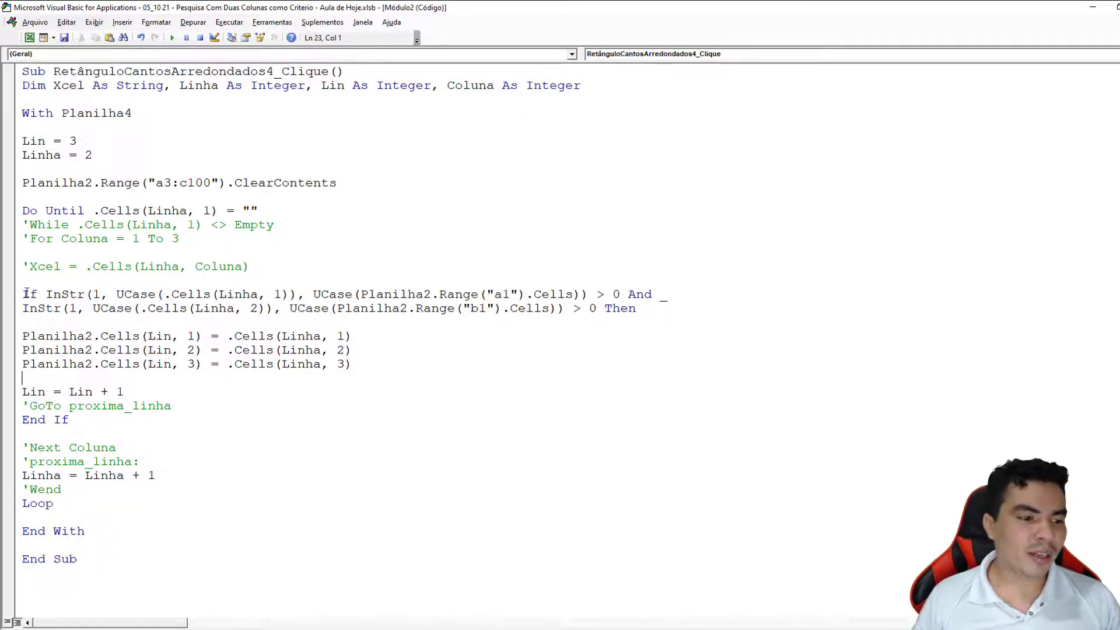
# Step: Highlight the first and second condition lines to compare them, then return to Excel
pyautogui.moveTo(24, 293); pyautogui.dragTo(660, 291)
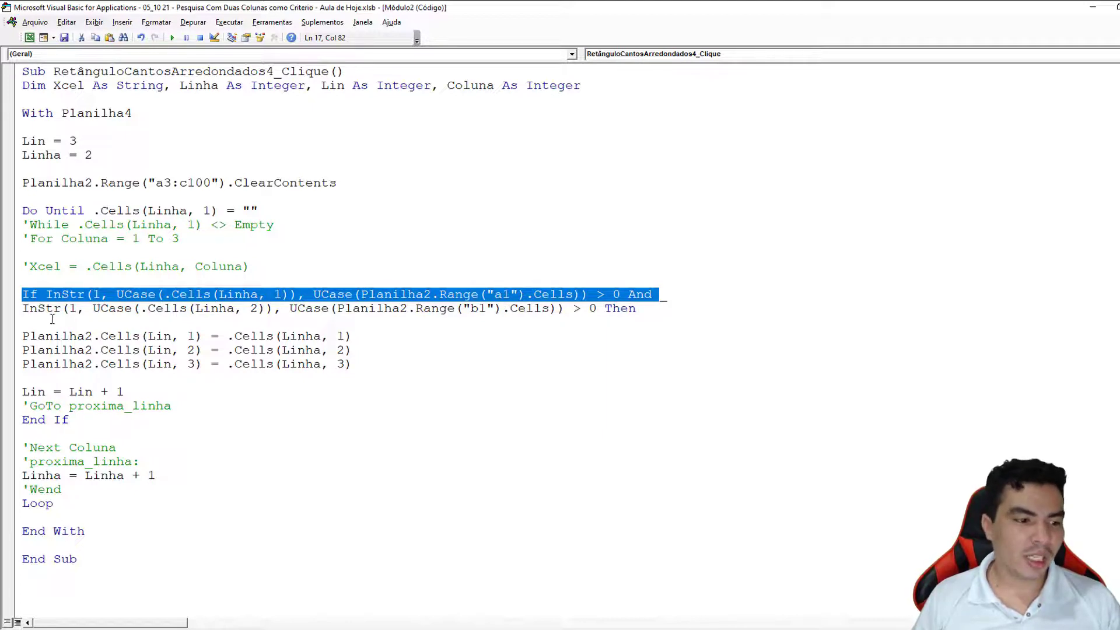
pyautogui.moveTo(23, 309); pyautogui.dragTo(649, 310)
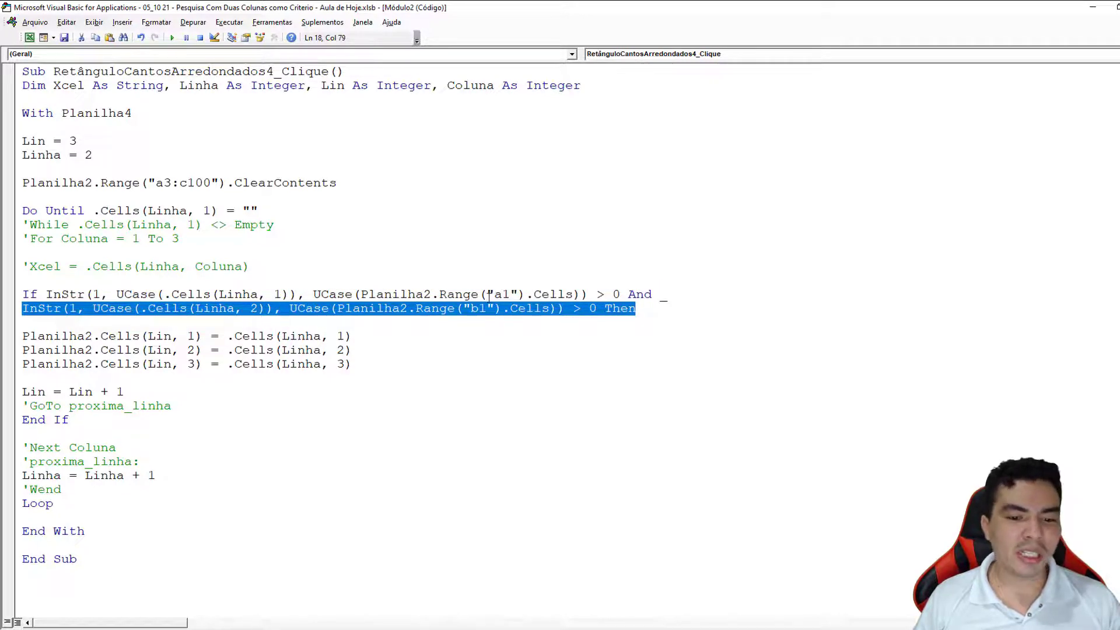
pyautogui.click(470, 223)
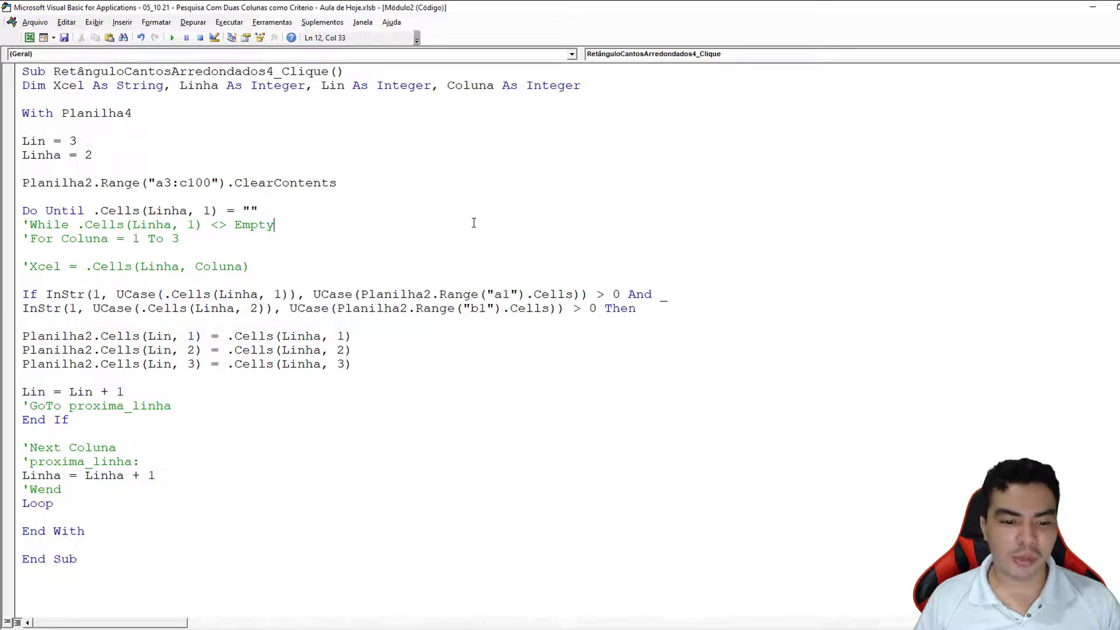
pyautogui.click(29, 37)
# Step: Clear the id criterion in A1 and run Pesquisar with empty criteria
pyautogui.click(165, 115)
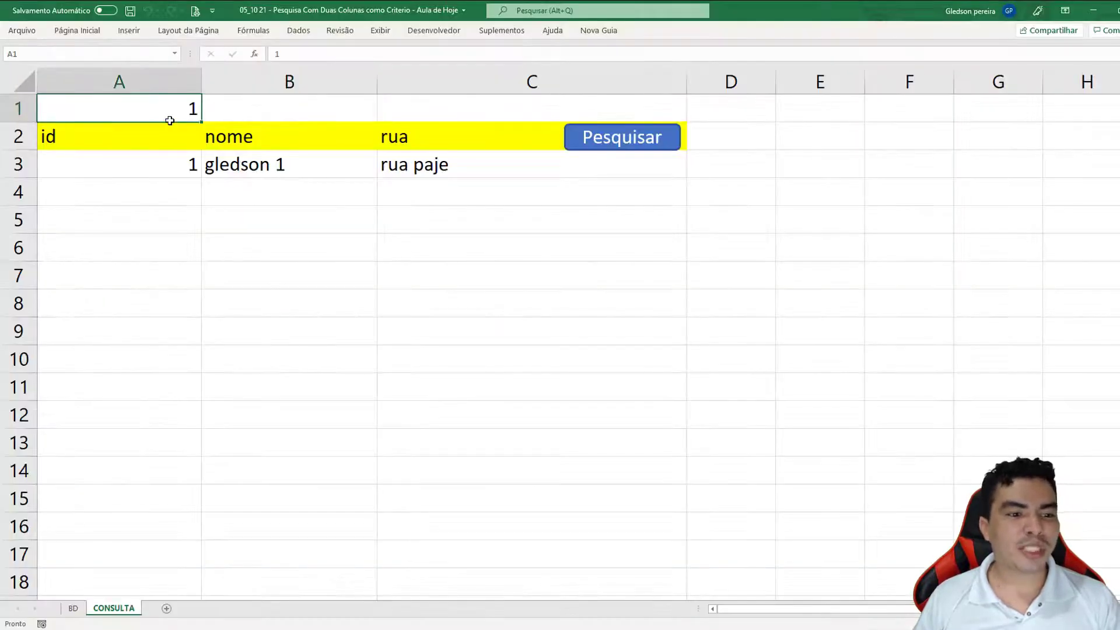
pyautogui.press('Delete')
pyautogui.click(552, 330)
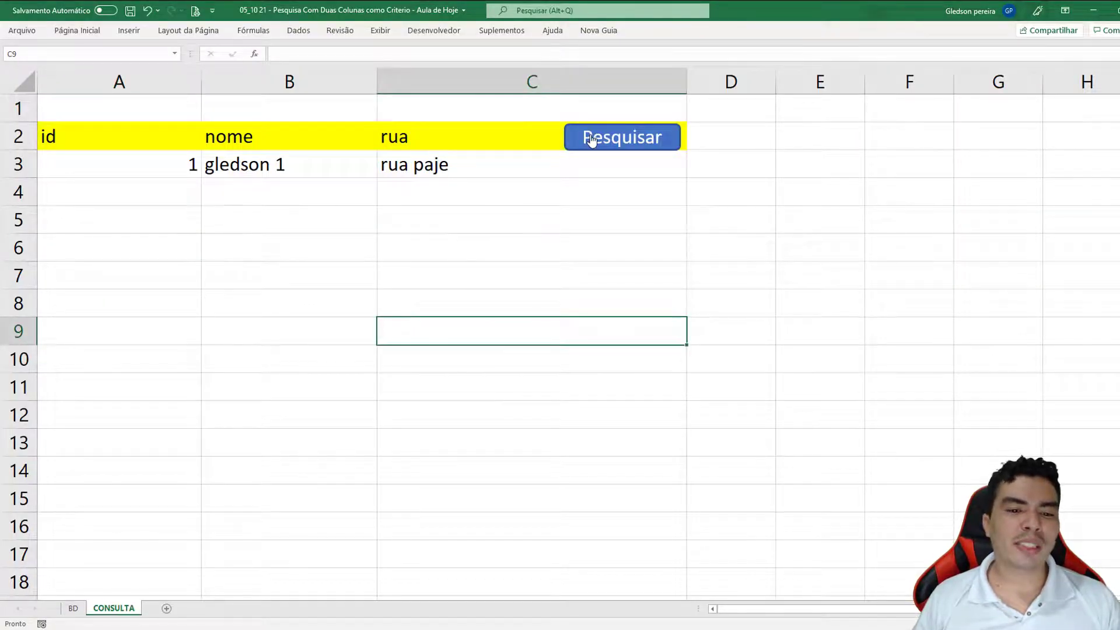
pyautogui.click(589, 139)
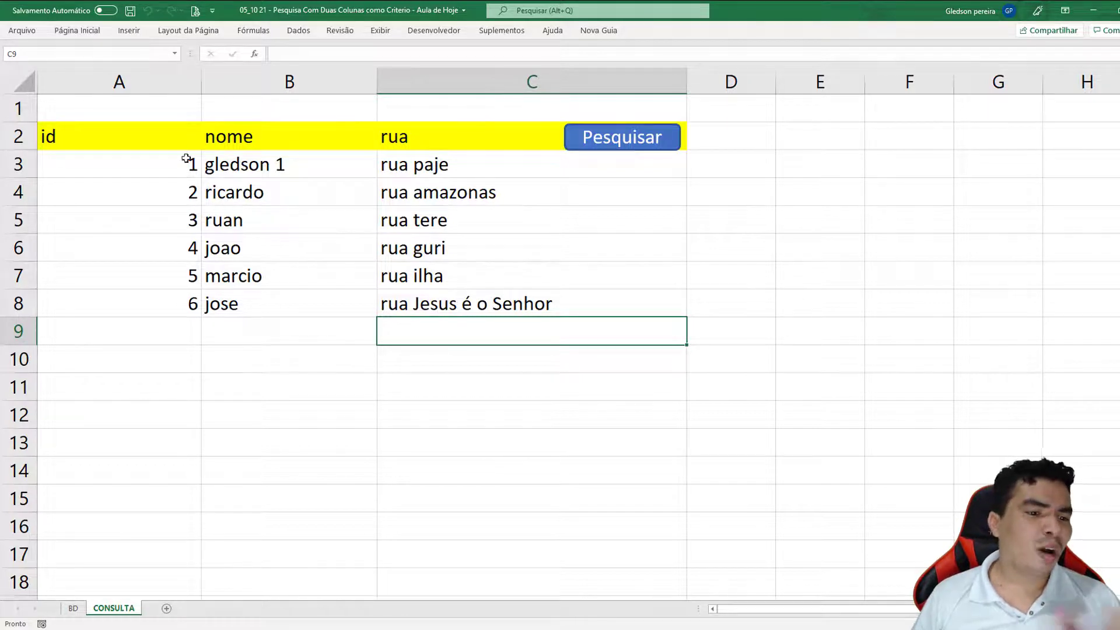
# Step: Search for id 3 so only the rua tere row is listed, then go to BD
pyautogui.click(162, 114)
pyautogui.write('3')
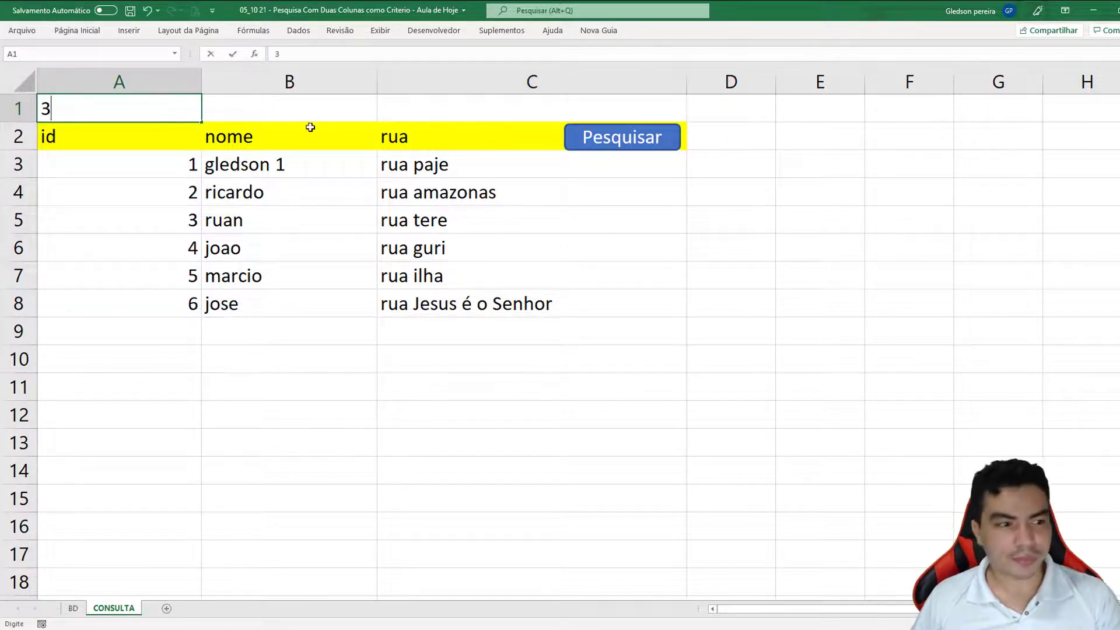
pyautogui.click(634, 131)
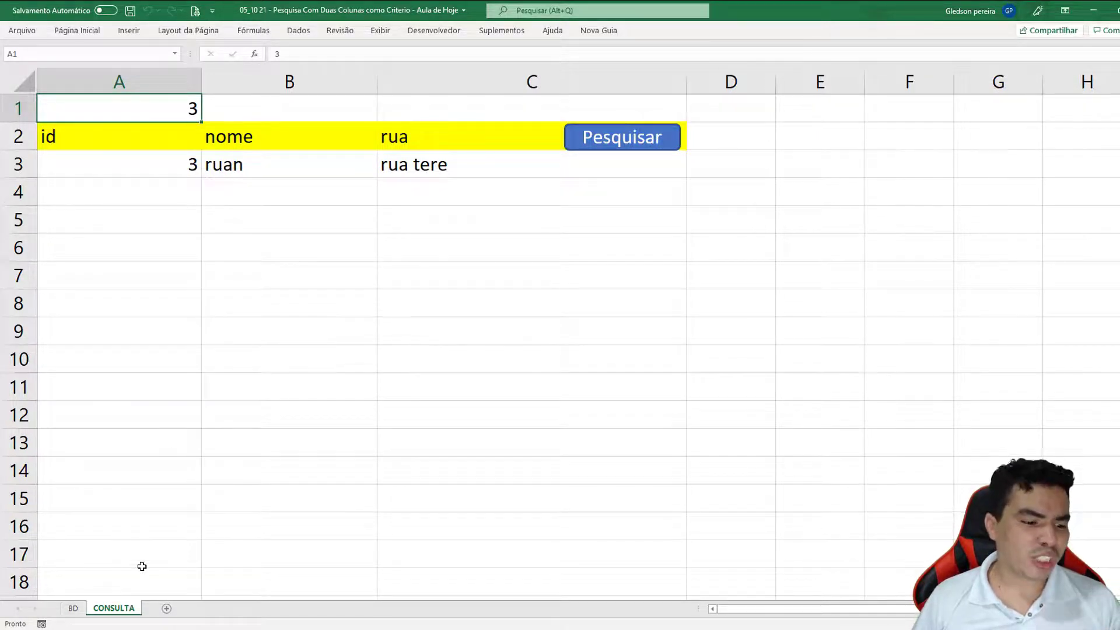
pyautogui.click(73, 608)
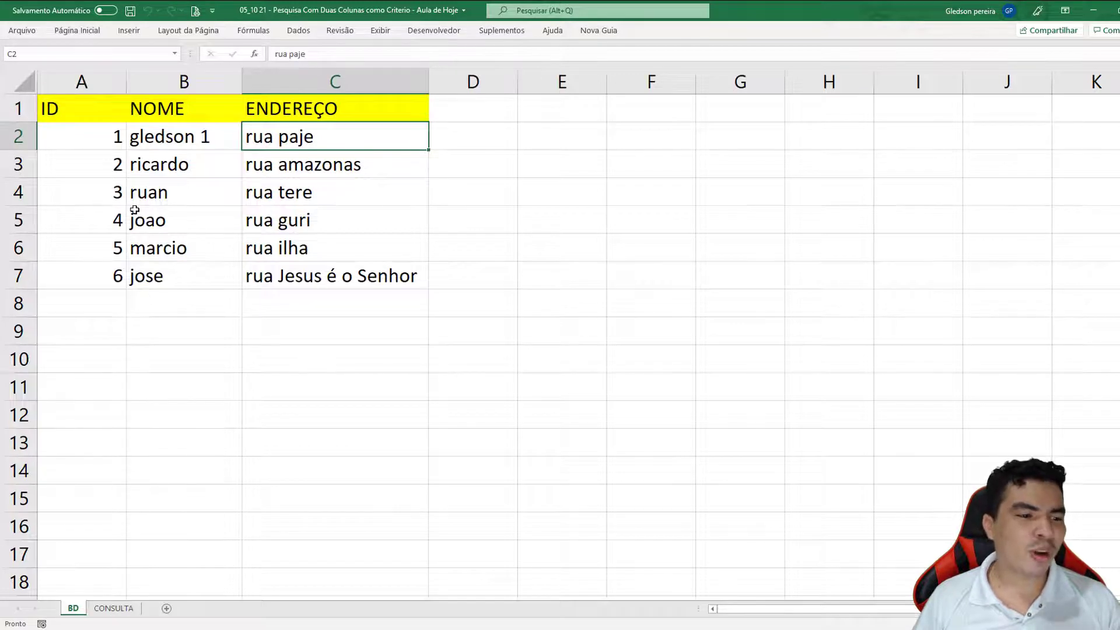
pyautogui.moveTo(99, 196); pyautogui.dragTo(257, 195)
pyautogui.hotkey('ctrl', 'c')
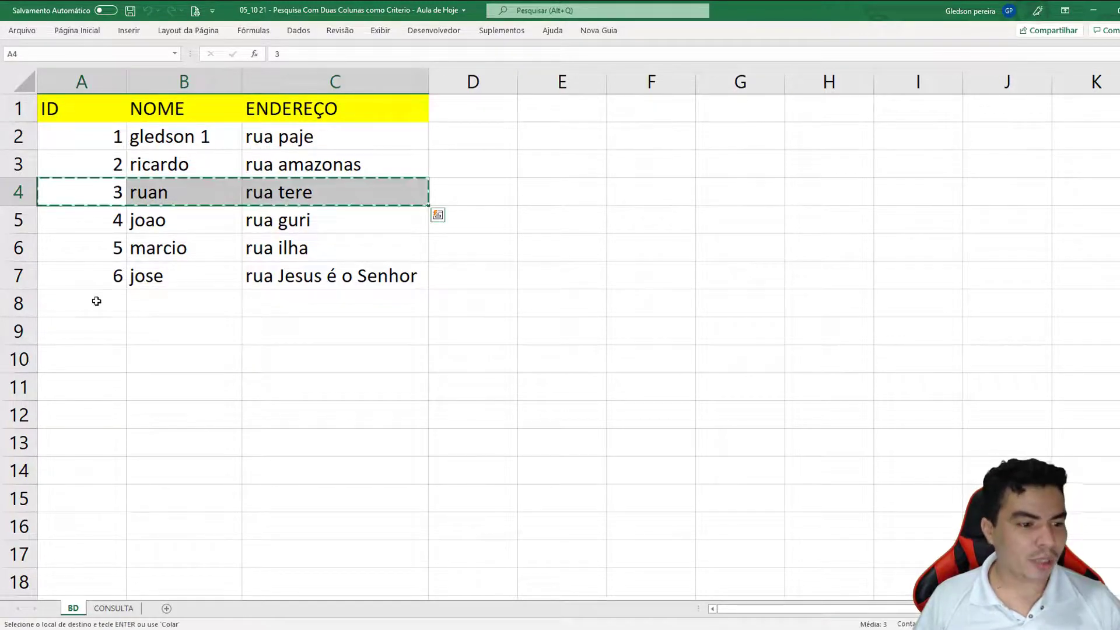
pyautogui.click(96, 301)
pyautogui.hotkey('ctrl', 'v')
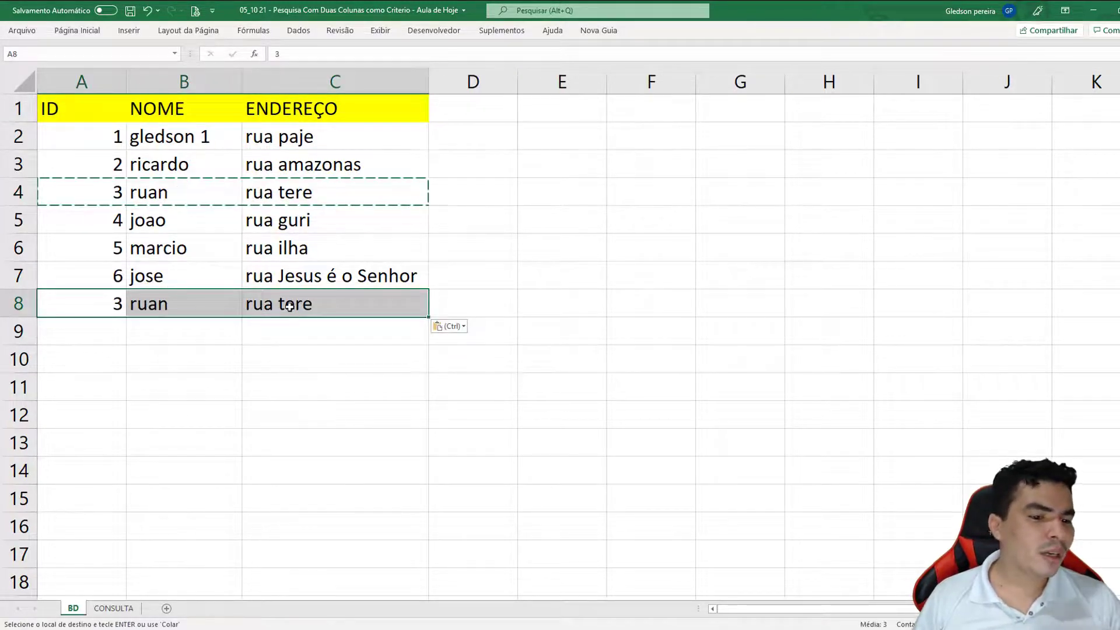
pyautogui.click(289, 306)
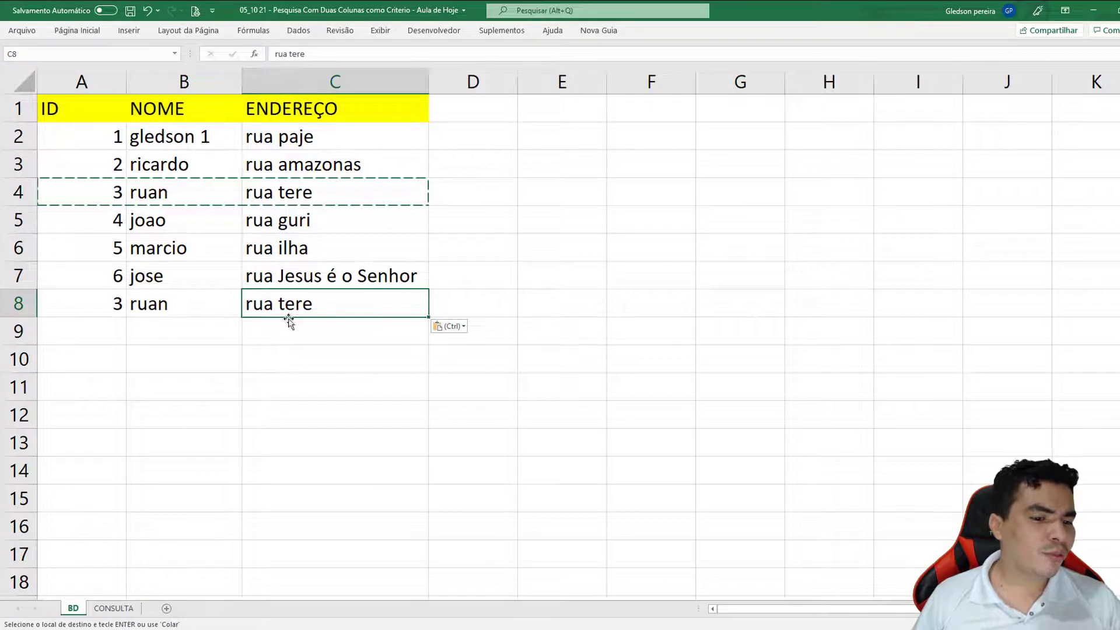
pyautogui.click(182, 303)
pyautogui.doubleClick(184, 303)
pyautogui.write('so')
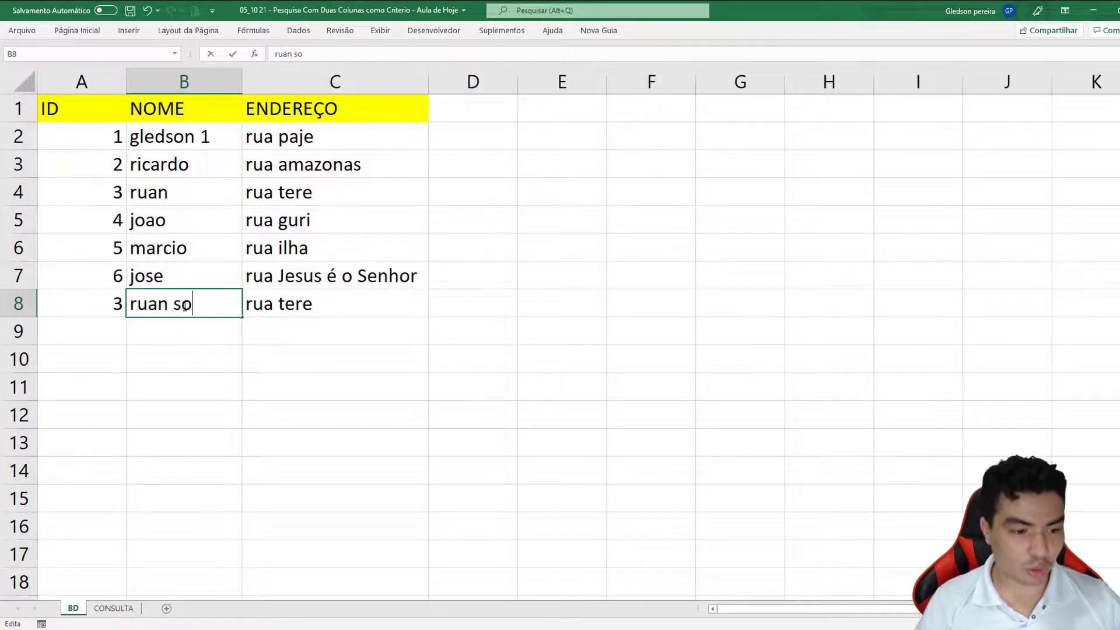
pyautogui.write('usa')
pyautogui.click(146, 389)
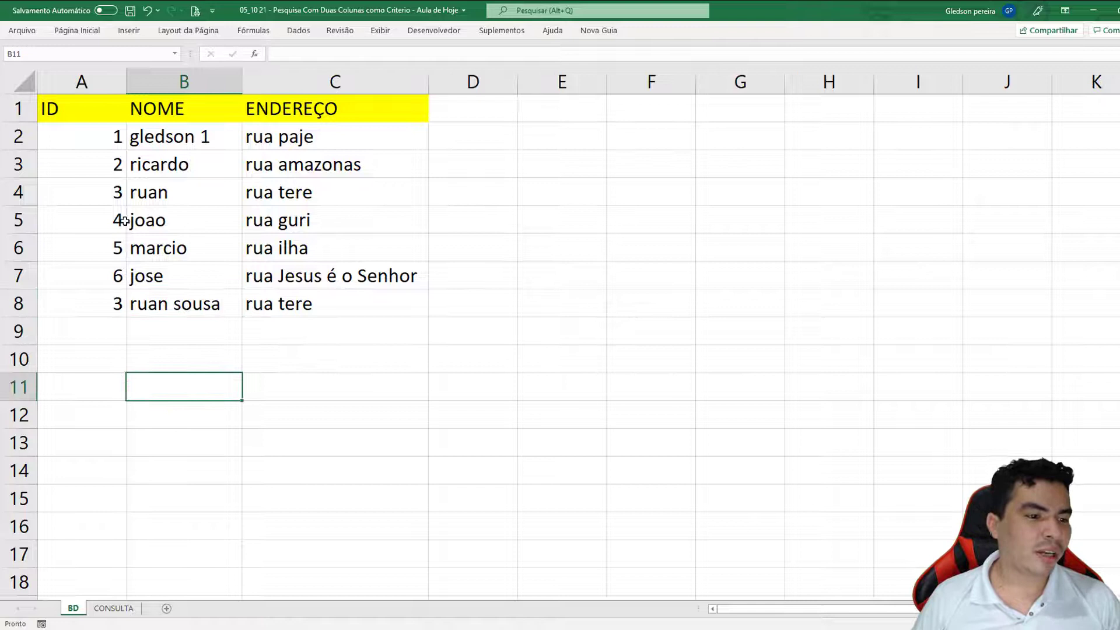
# Step: Compare the duplicate id 3 in A8 with the original in A4
pyautogui.click(116, 301)
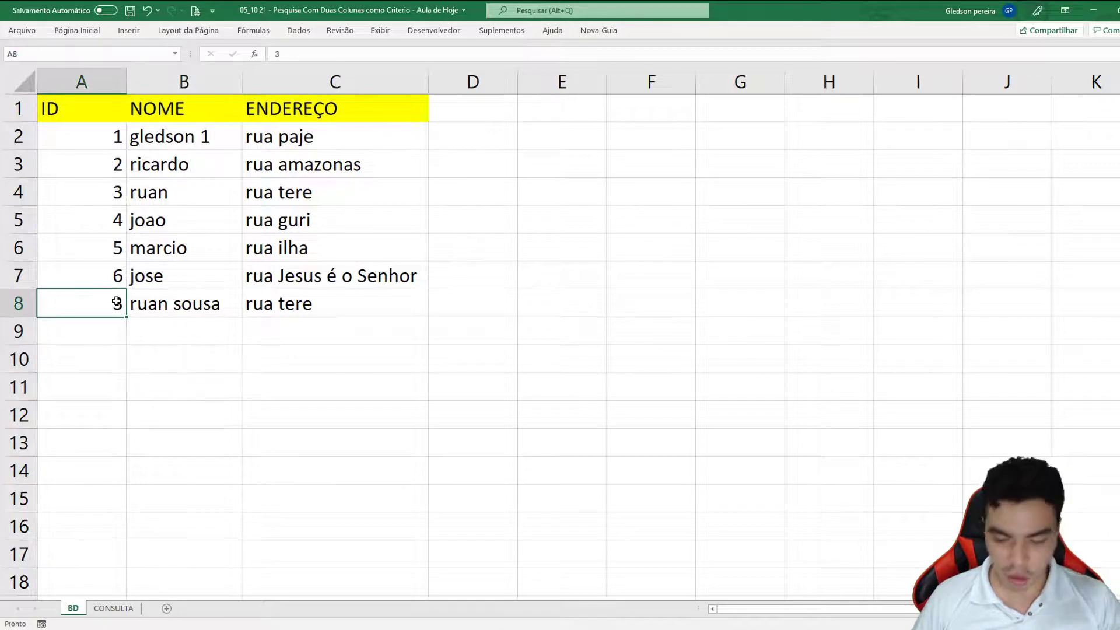
pyautogui.click(118, 193)
pyautogui.click(103, 298)
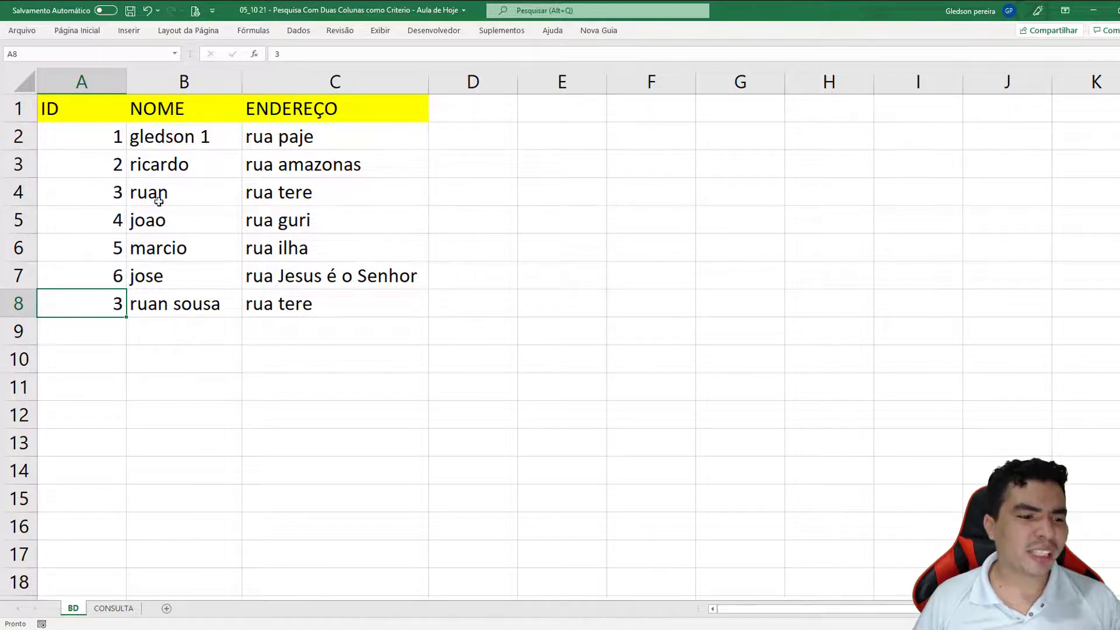
pyautogui.click(114, 193)
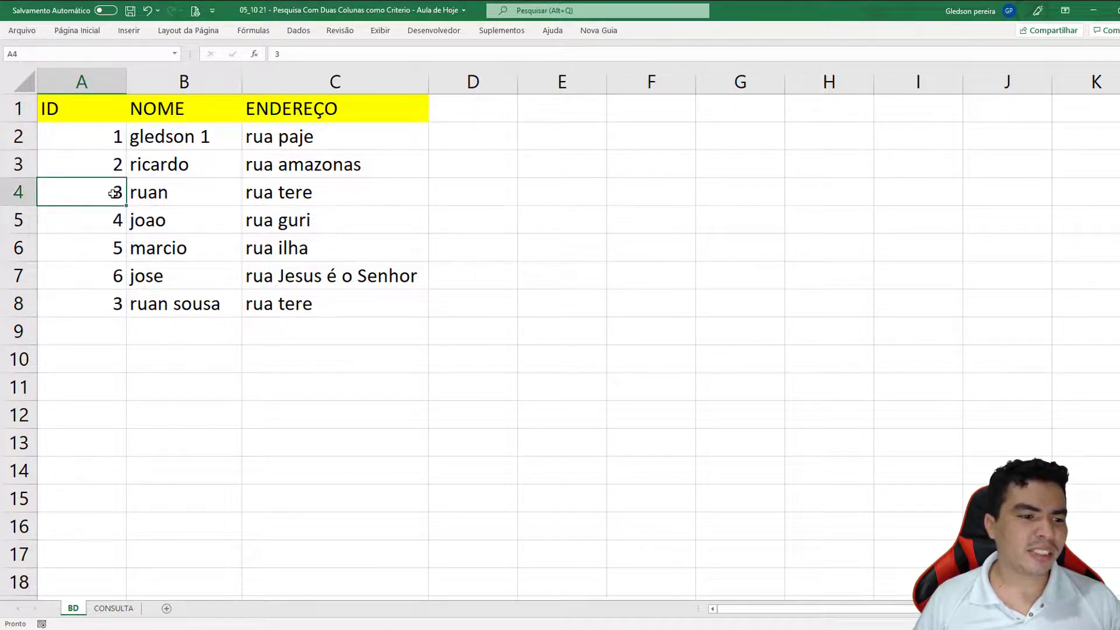
pyautogui.click(116, 300)
pyautogui.click(155, 304)
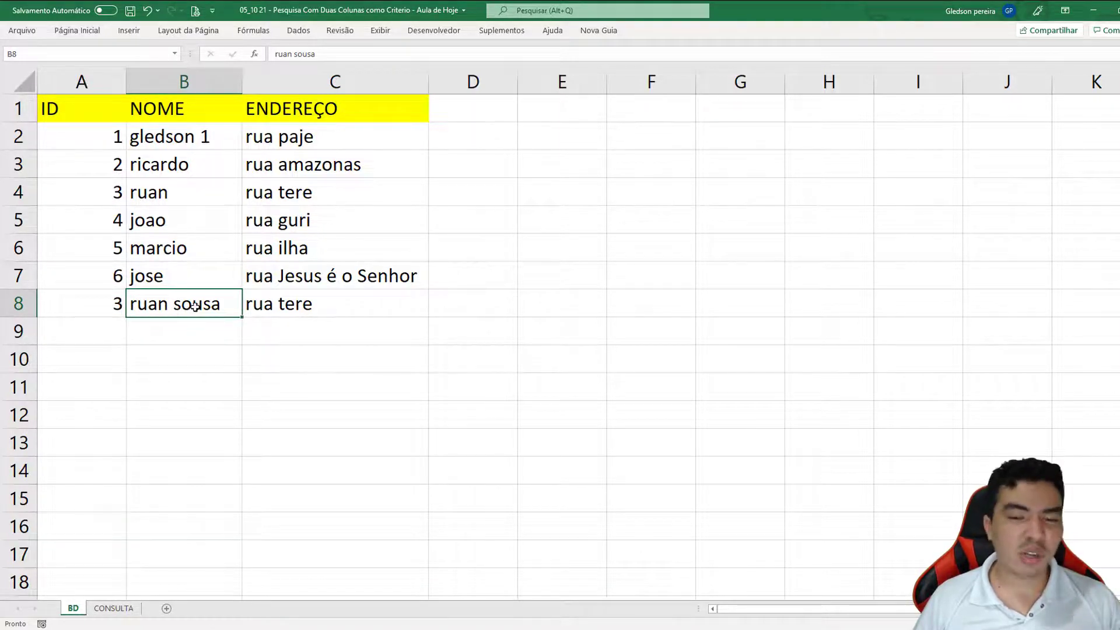
pyautogui.click(354, 357)
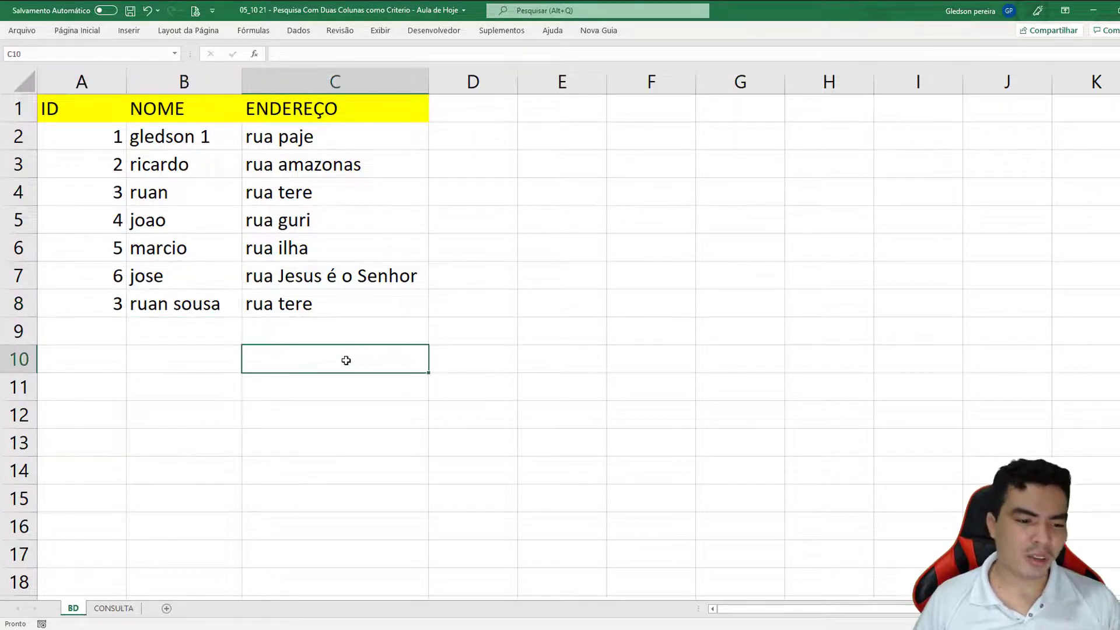
pyautogui.click(114, 609)
pyautogui.click(591, 147)
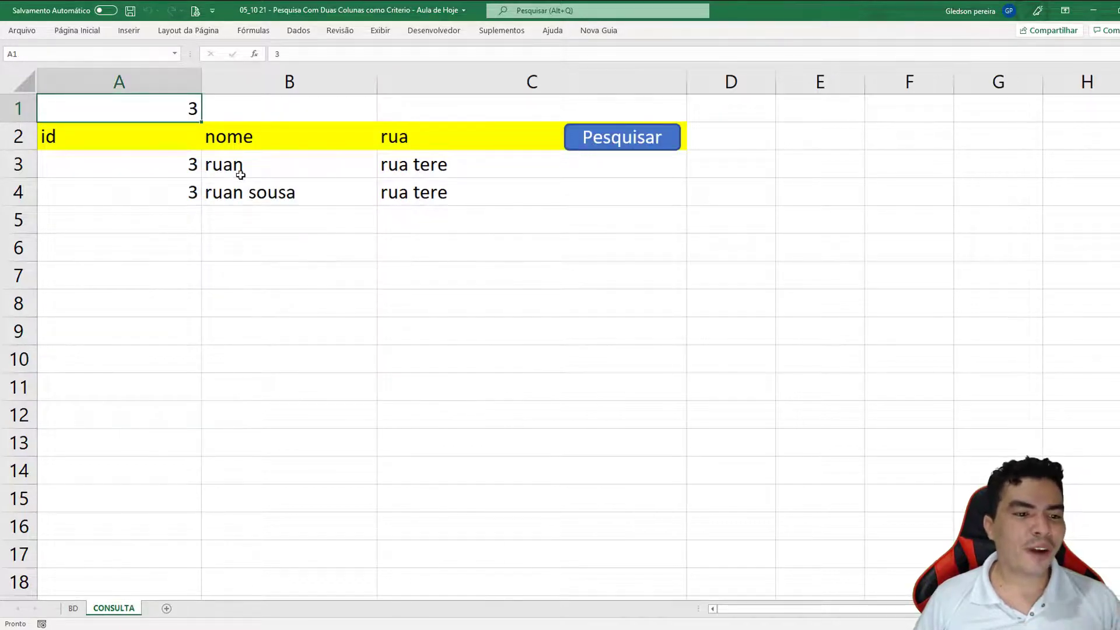
pyautogui.click(286, 114)
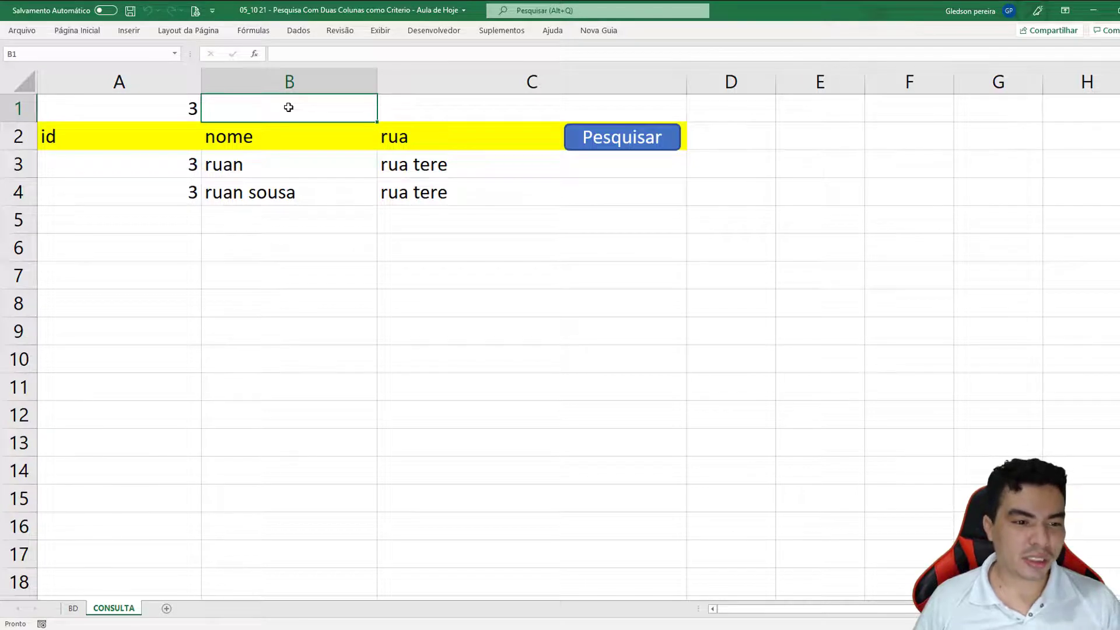
pyautogui.write('s')
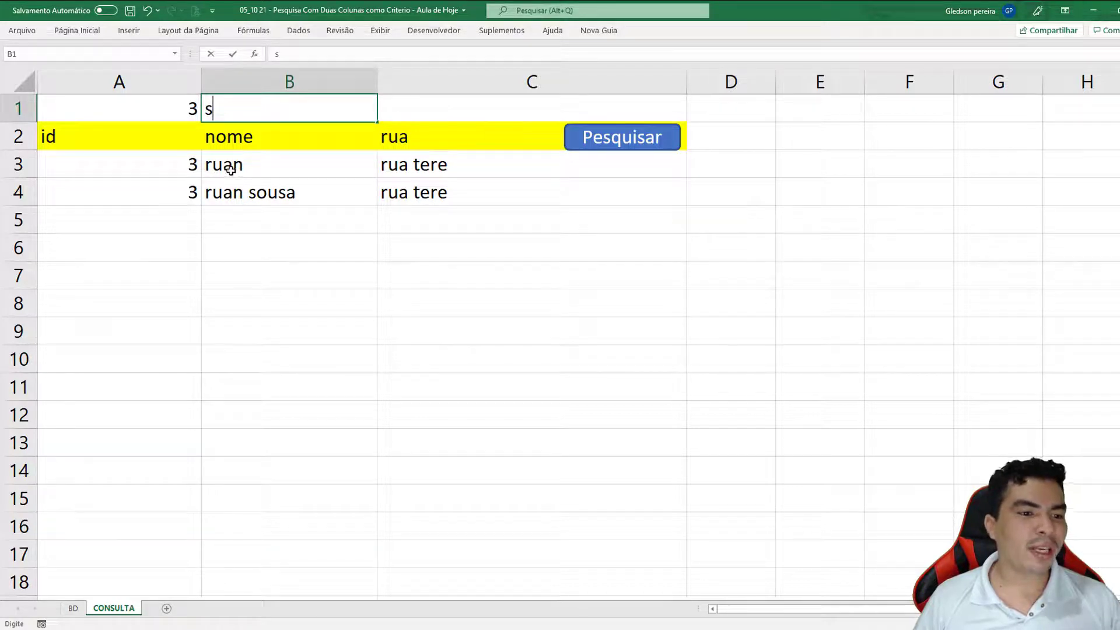
pyautogui.click(467, 273)
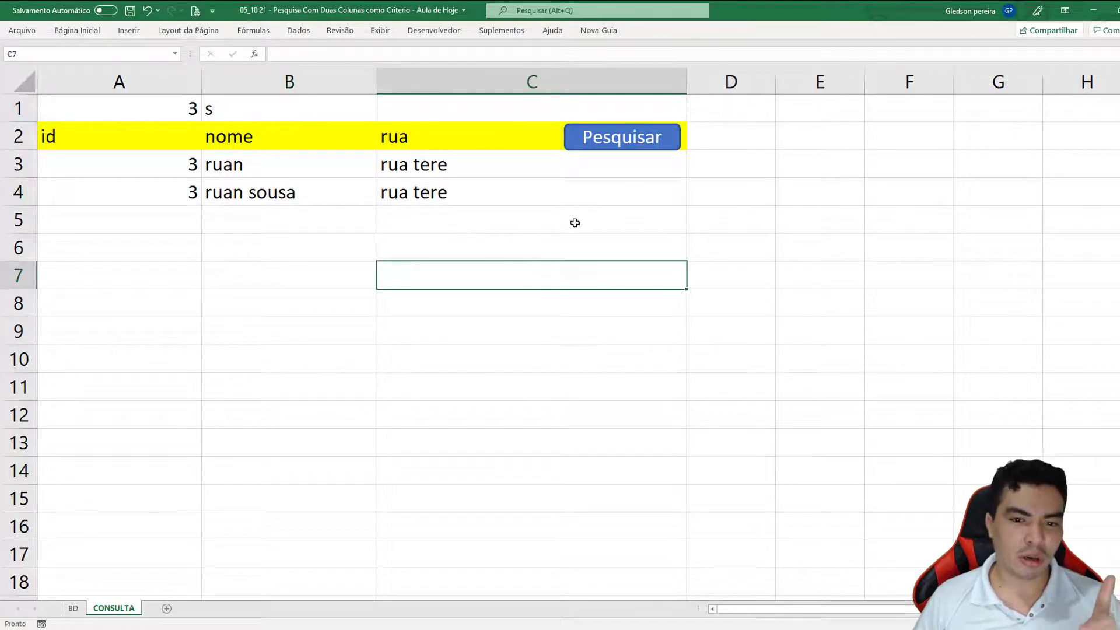
pyautogui.click(613, 151)
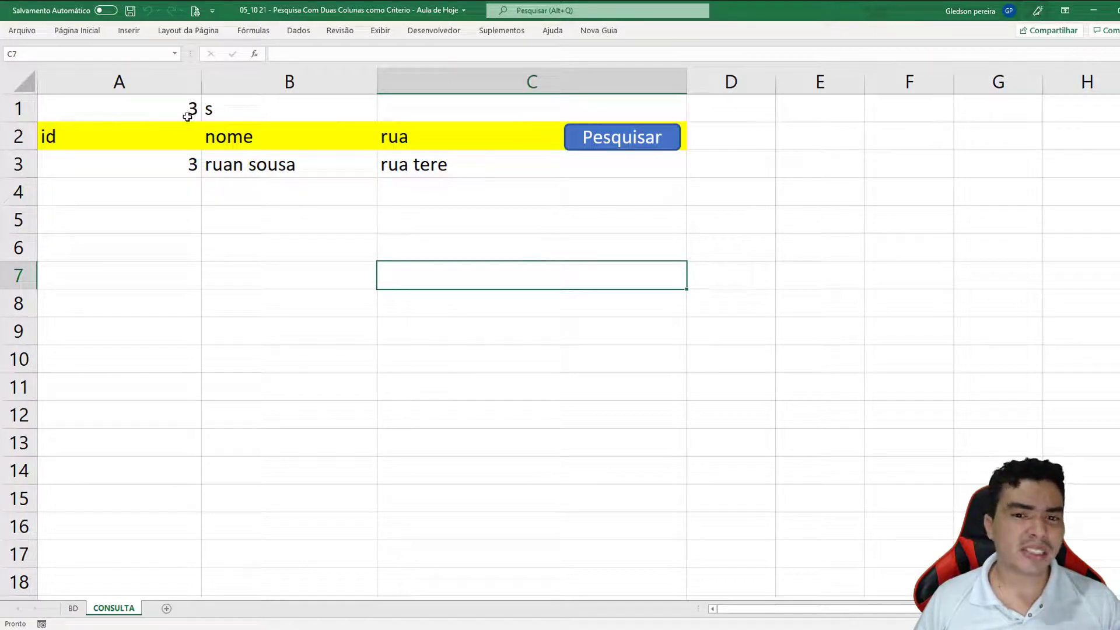
pyautogui.click(482, 116)
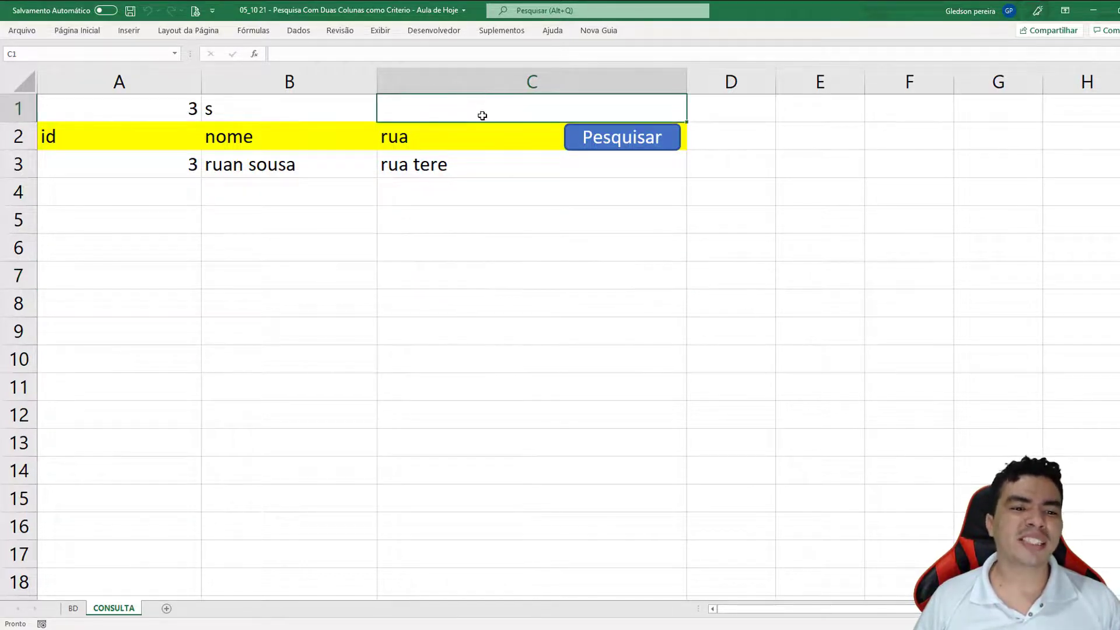
# Step: Extend the If with 'and _' and paste a copy of the second InStr condition before Then
pyautogui.click(434, 33)
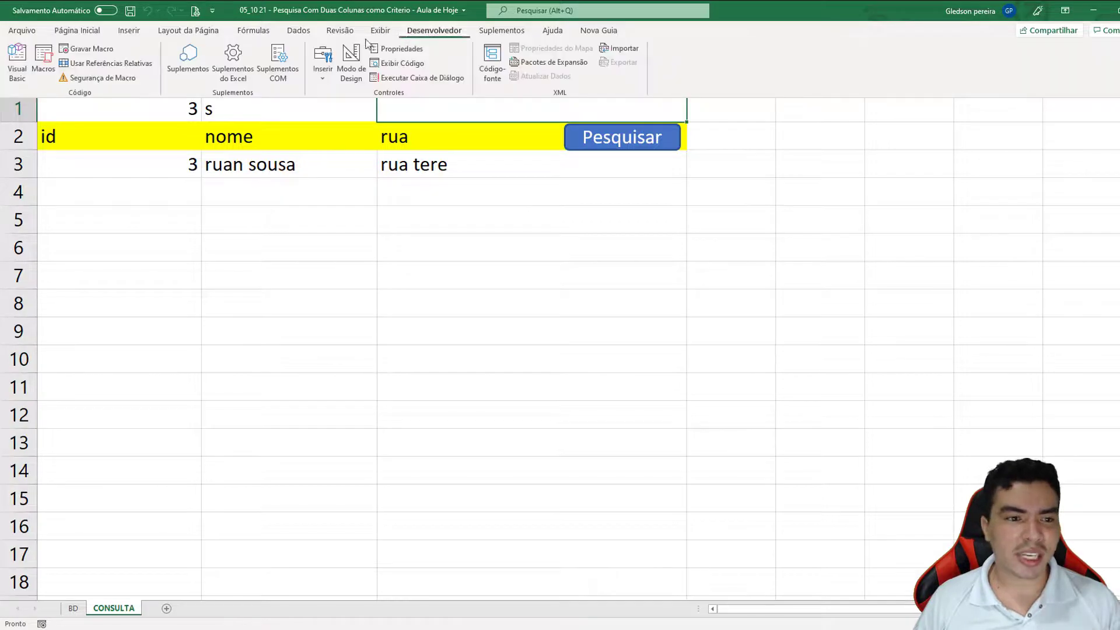
pyautogui.click(18, 62)
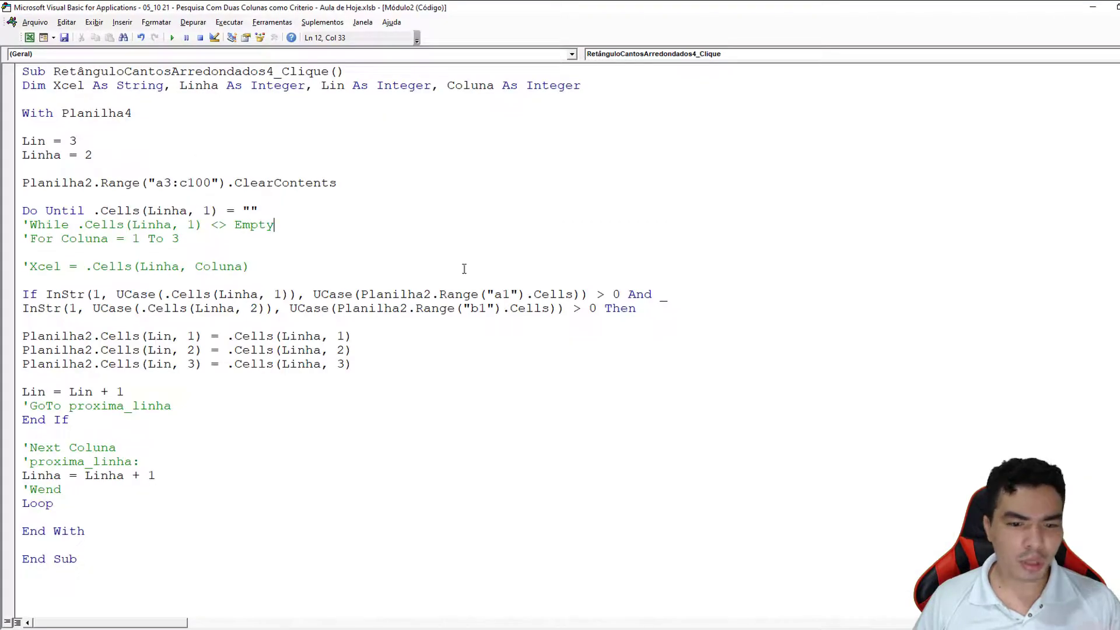
pyautogui.click(606, 308)
pyautogui.write('a')
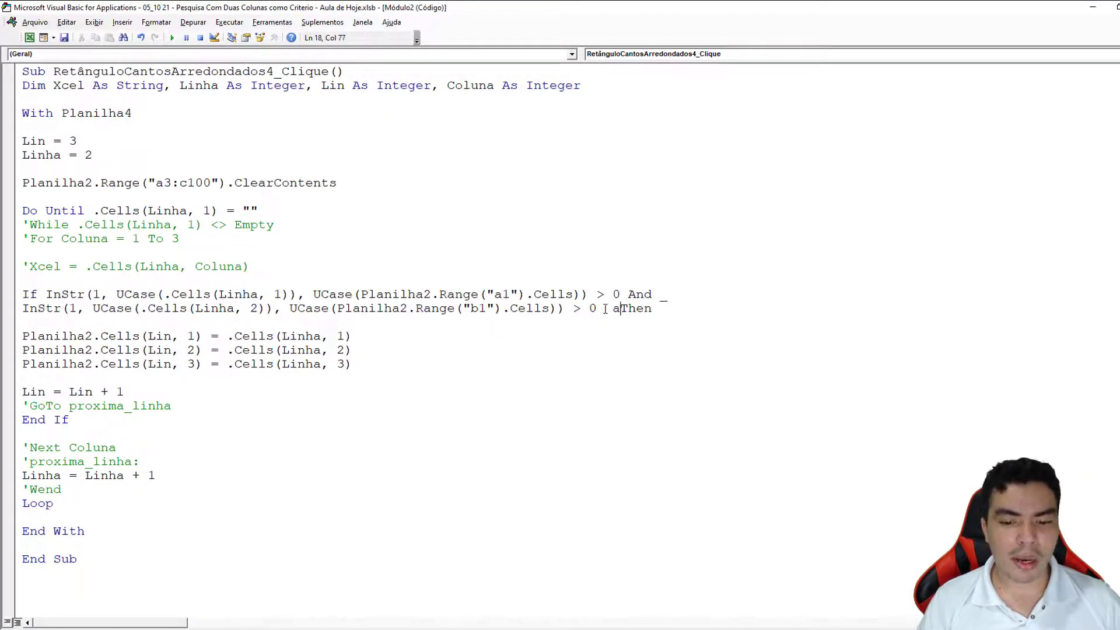
pyautogui.write('nd ')
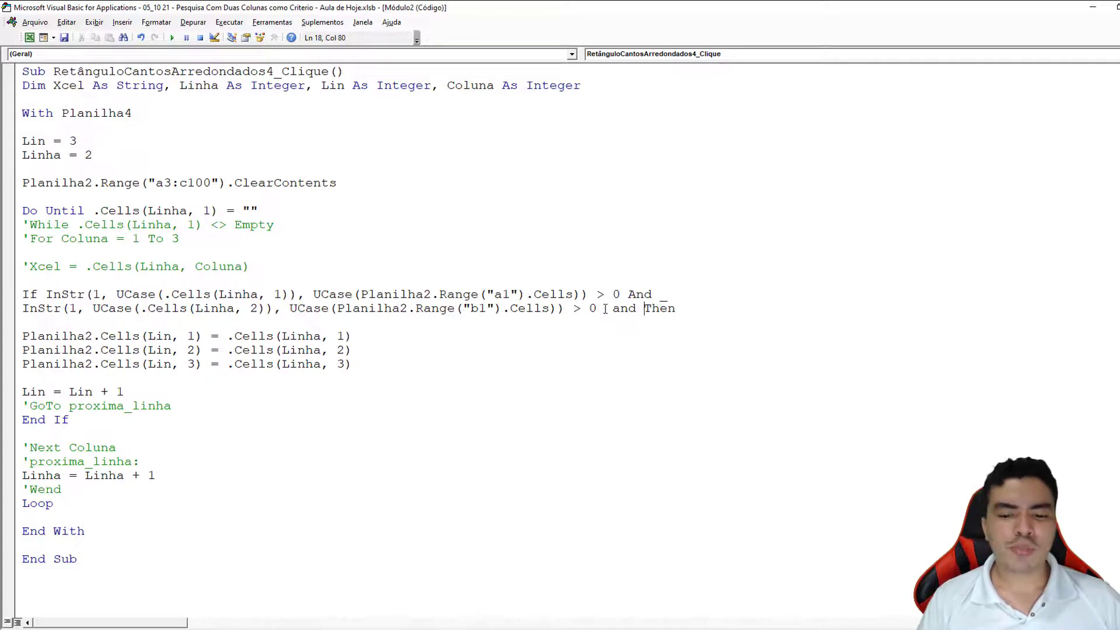
pyautogui.write('_')
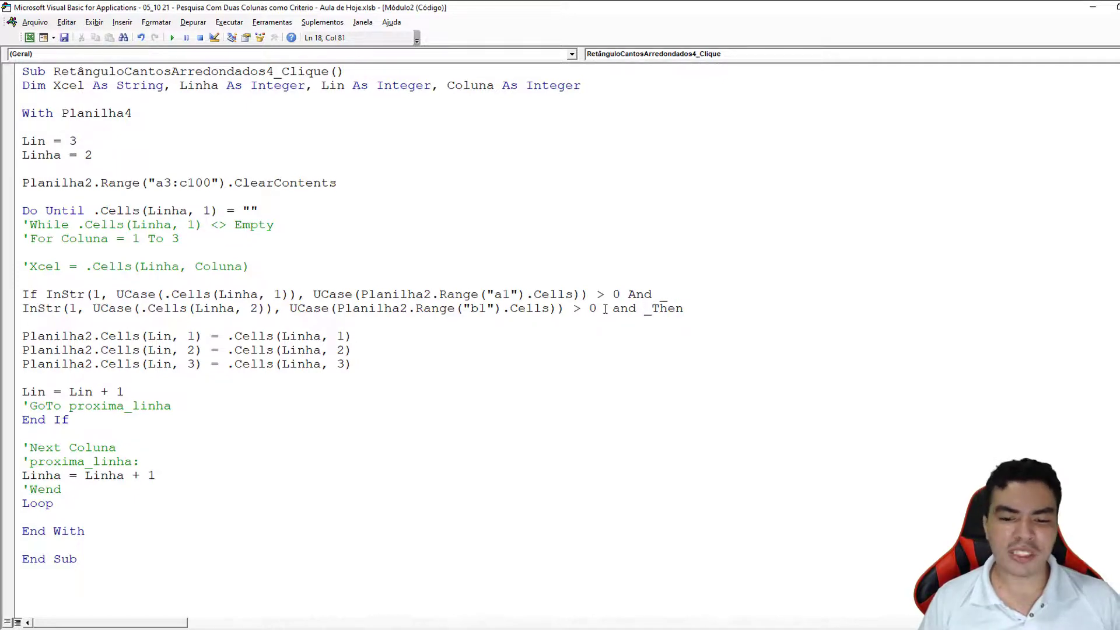
pyautogui.press('Return')
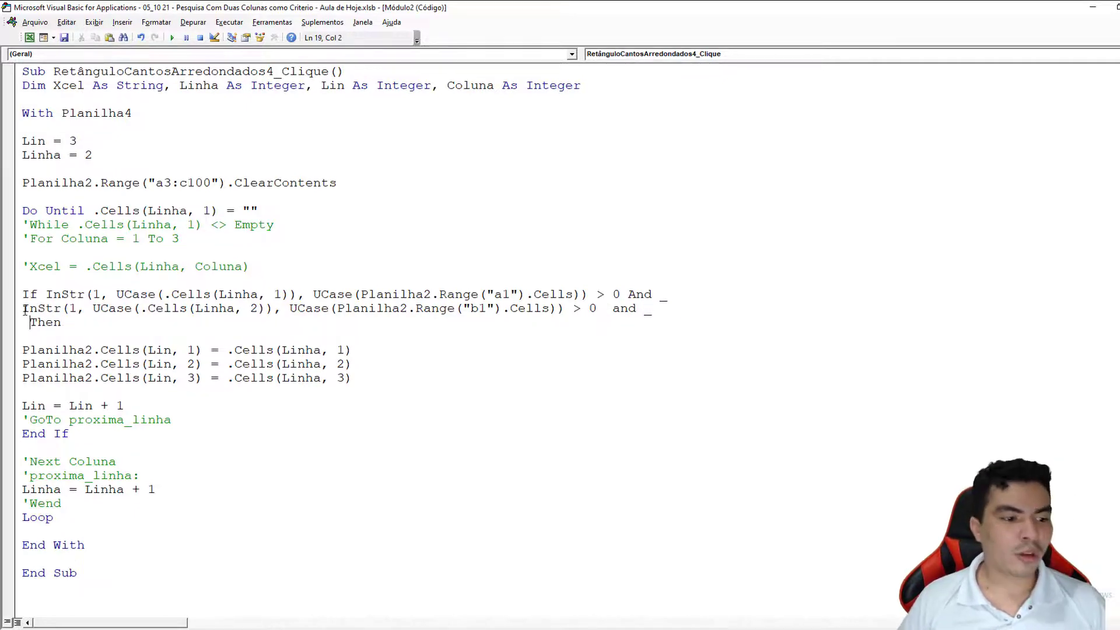
pyautogui.moveTo(24, 309); pyautogui.dragTo(597, 303)
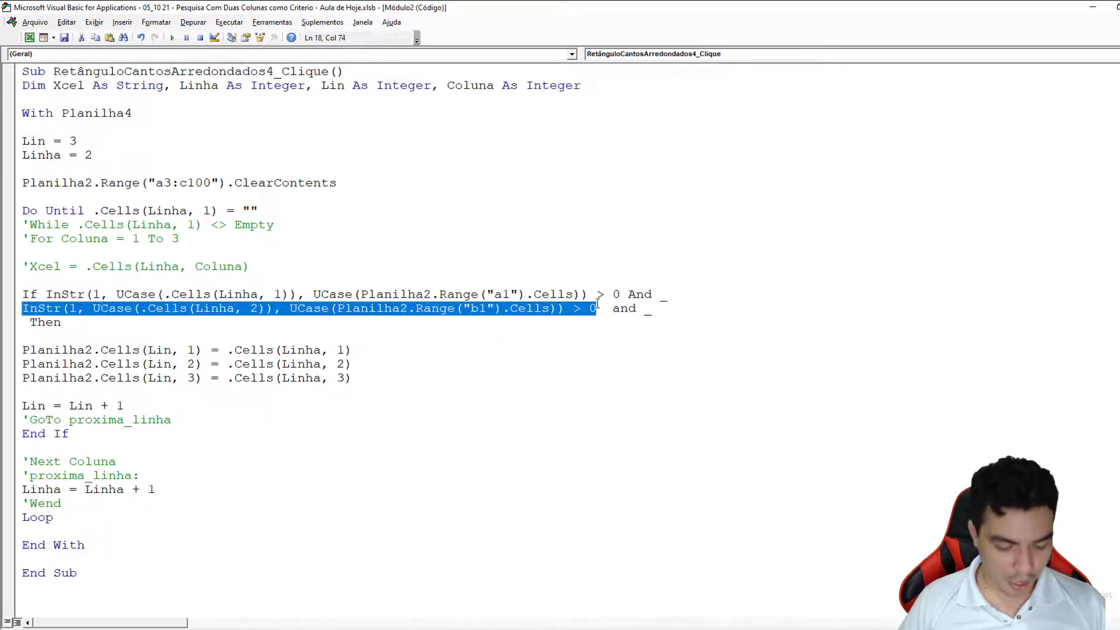
pyautogui.hotkey('ctrl', 'c')
pyautogui.click(31, 327)
pyautogui.hotkey('ctrl', 'v')
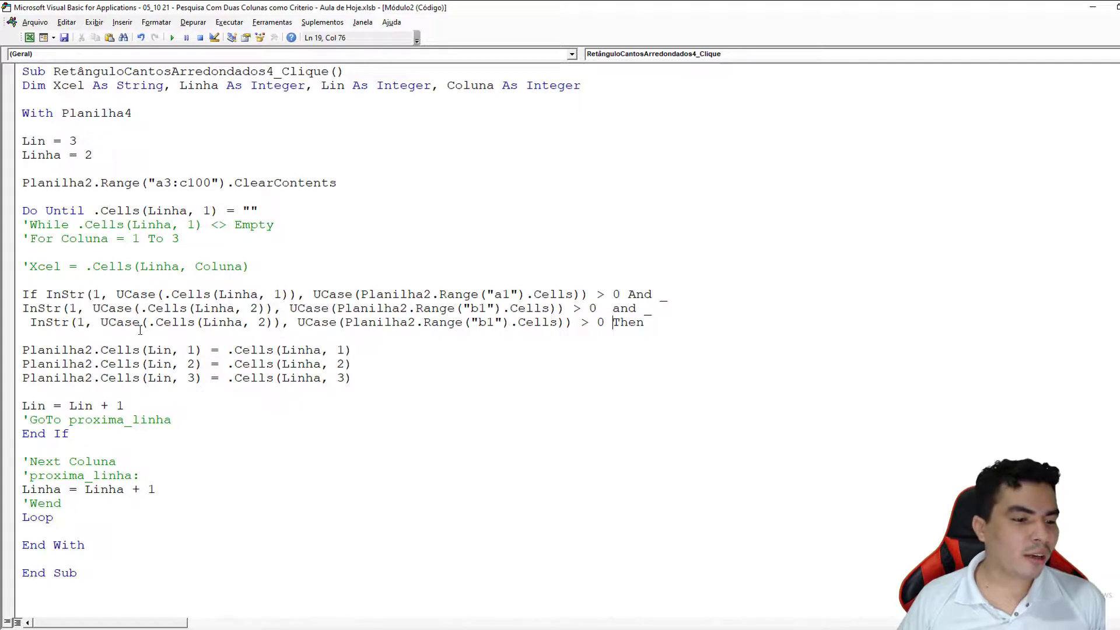
# Step: Change the copied condition to column 3 and c1, then return to CONSULTA
pyautogui.doubleClick(260, 322)
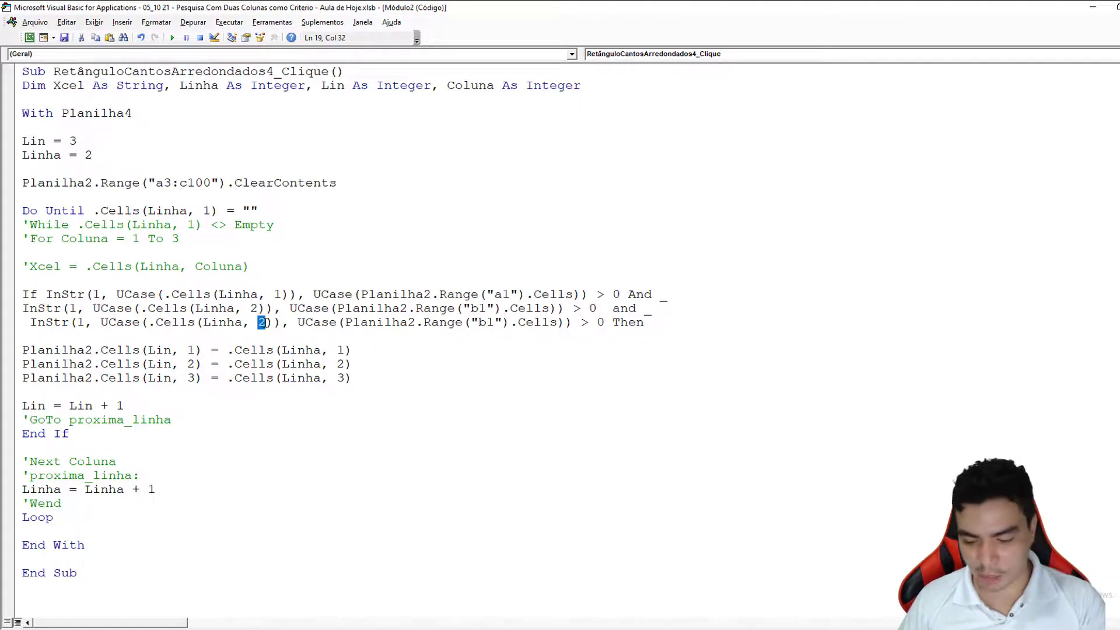
pyautogui.write('3')
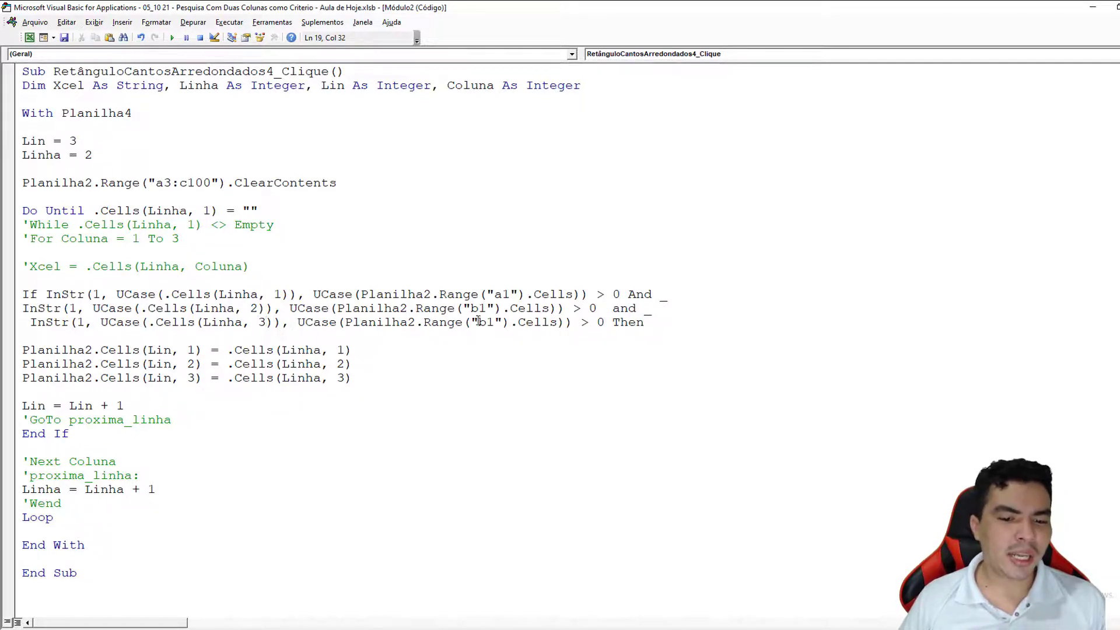
pyautogui.moveTo(478, 322); pyautogui.dragTo(486, 322)
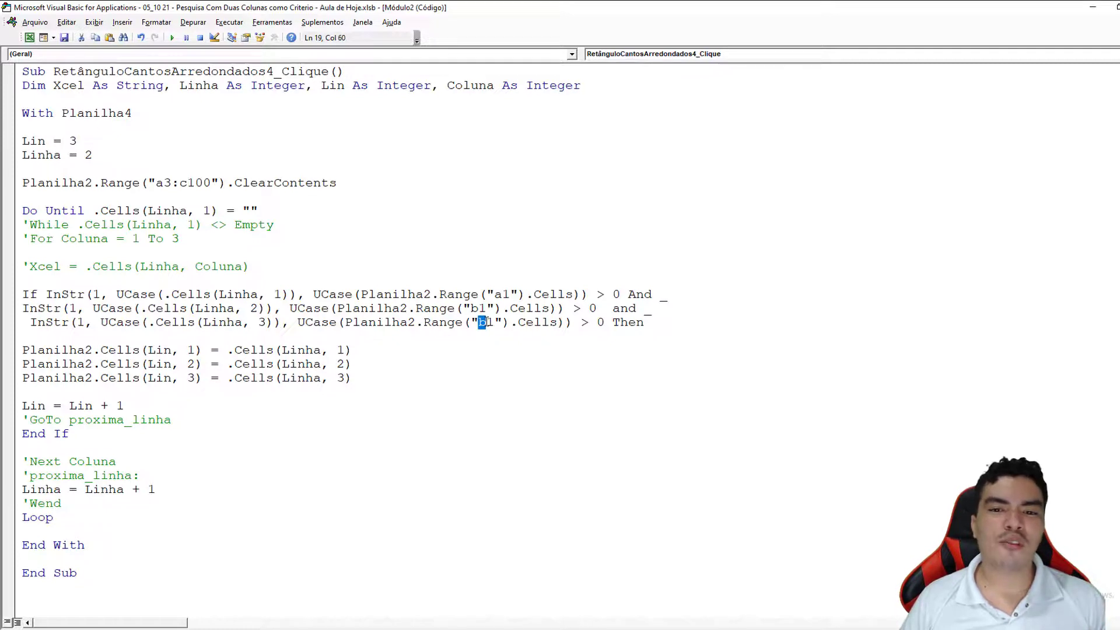
pyautogui.write('c')
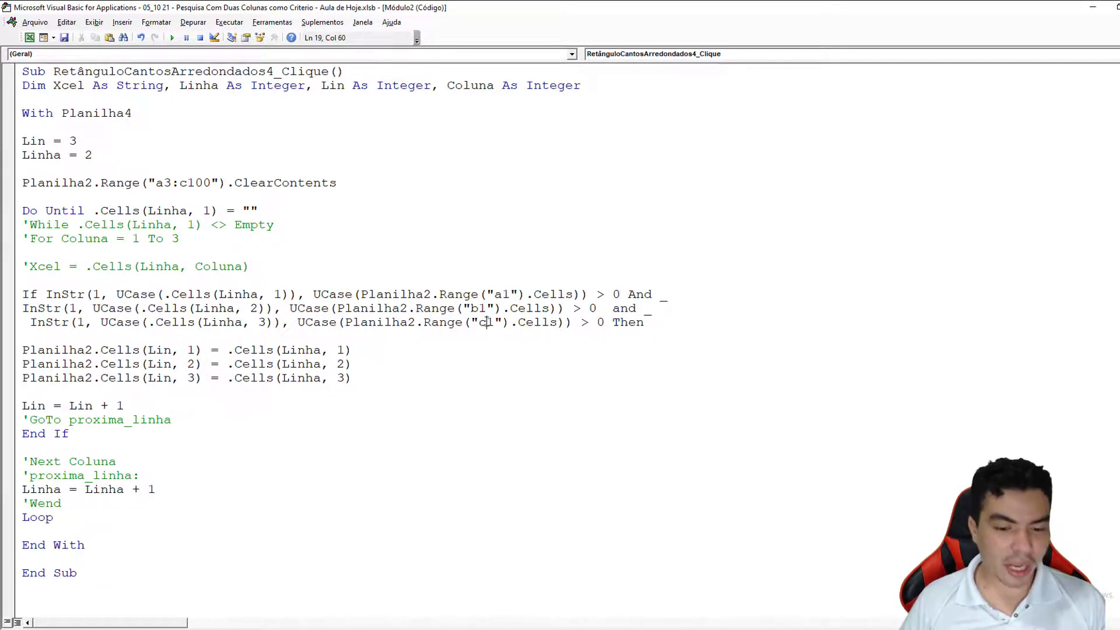
pyautogui.click(531, 387)
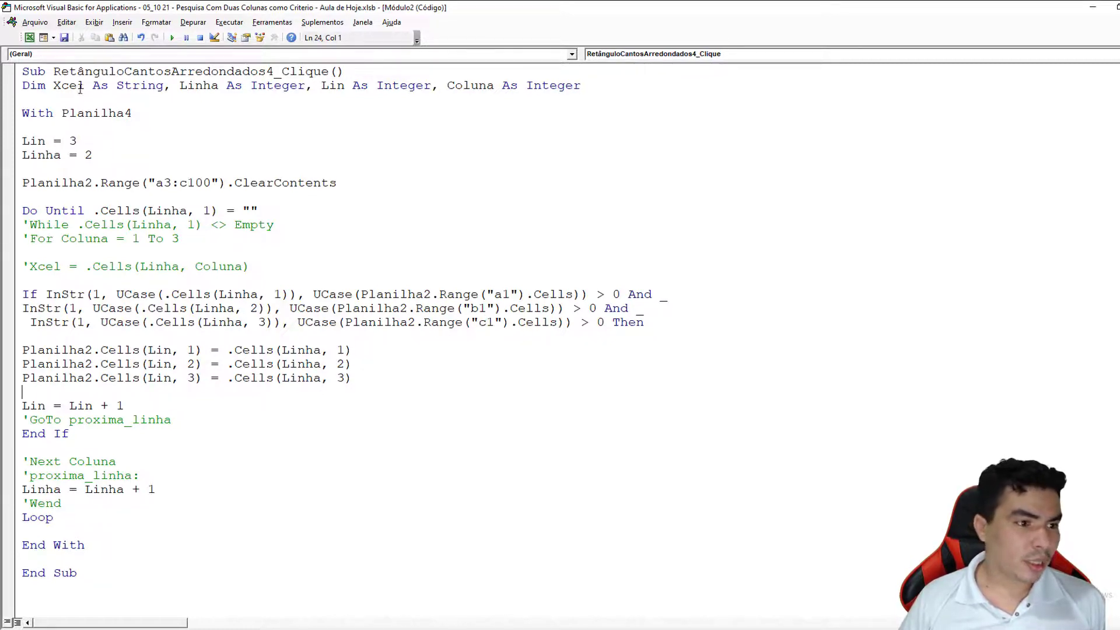
pyautogui.click(29, 38)
pyautogui.click(336, 253)
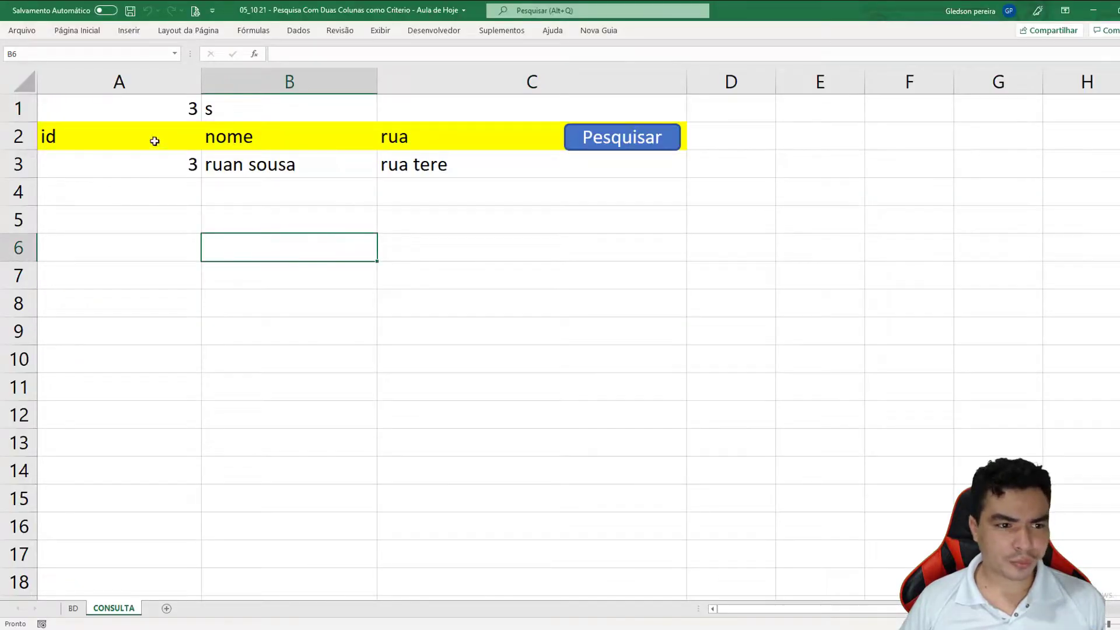
# Step: Clear the A1:B1 criteria and run Pesquisar to list every record
pyautogui.moveTo(155, 110); pyautogui.dragTo(257, 115)
pyautogui.press('Delete')
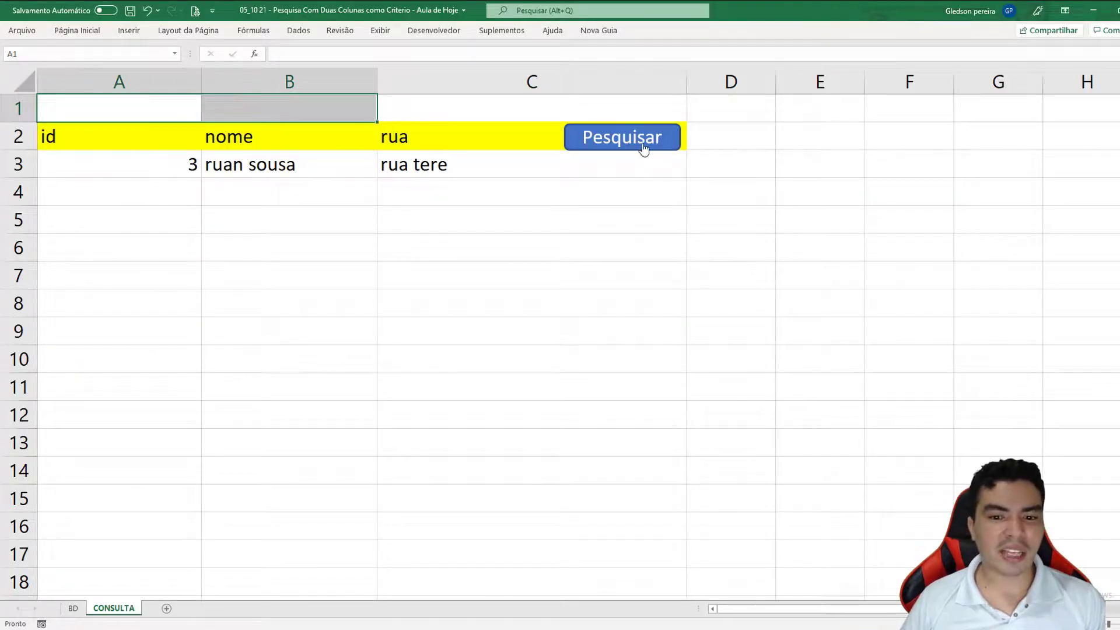
pyautogui.click(643, 148)
pyautogui.click(184, 108)
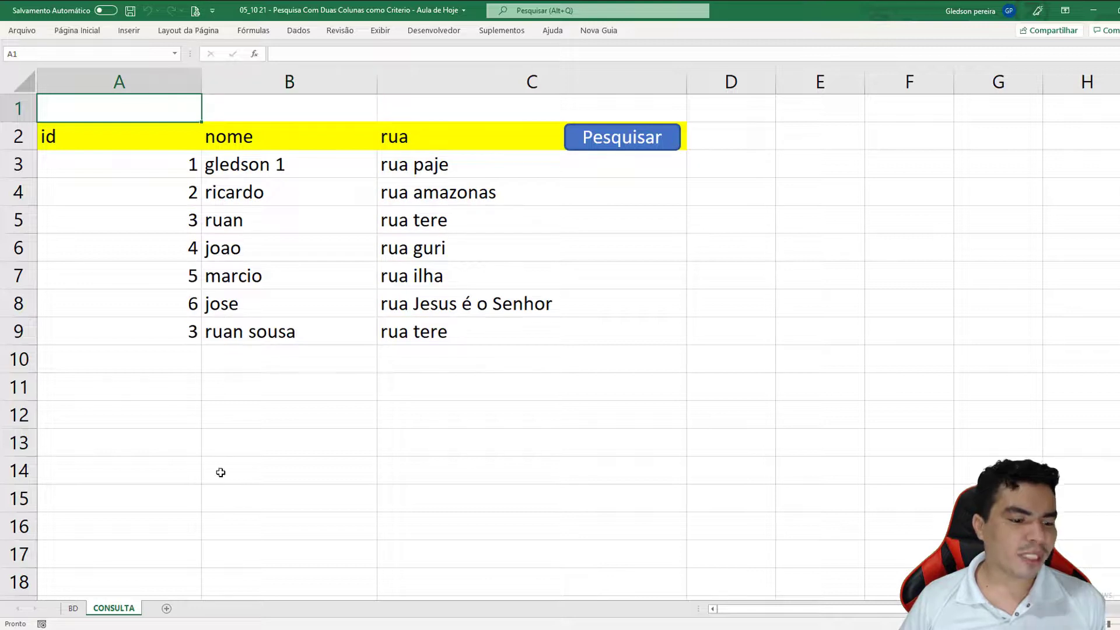
# Step: On BD, change C8's address to 'rua tere 2', then go back to CONSULTA
pyautogui.click(73, 607)
pyautogui.click(354, 304)
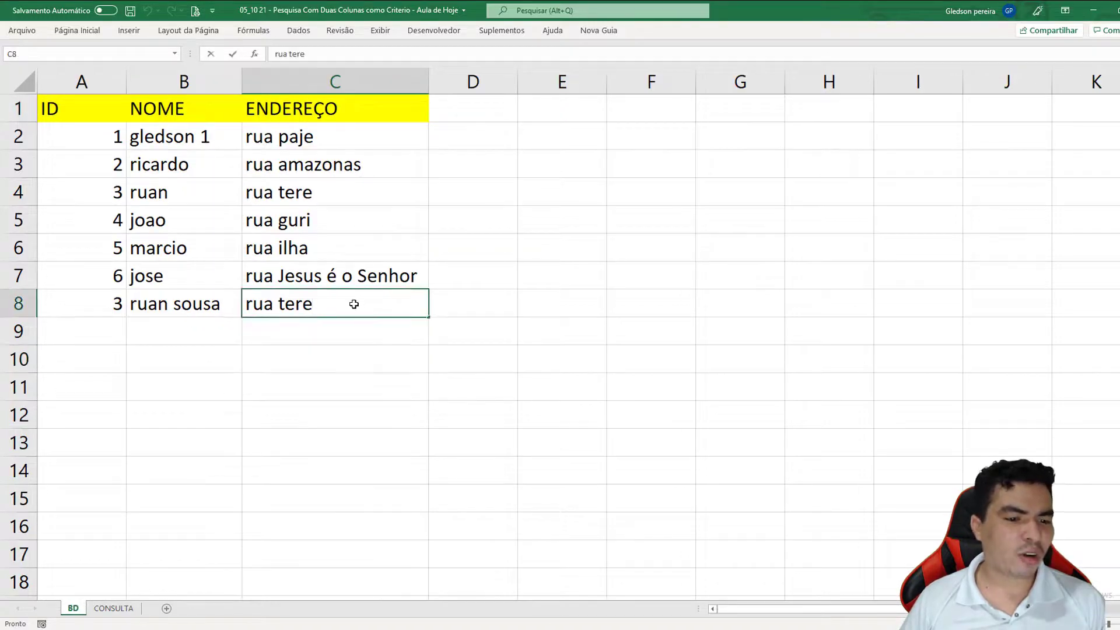
pyautogui.doubleClick(354, 303)
pyautogui.write('2')
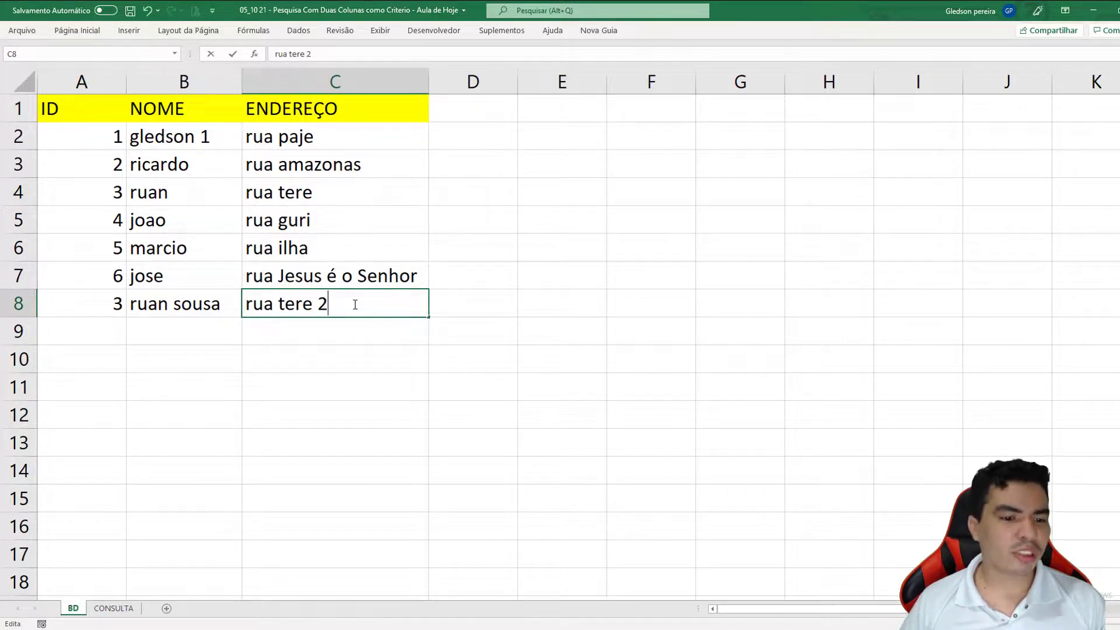
pyautogui.click(357, 381)
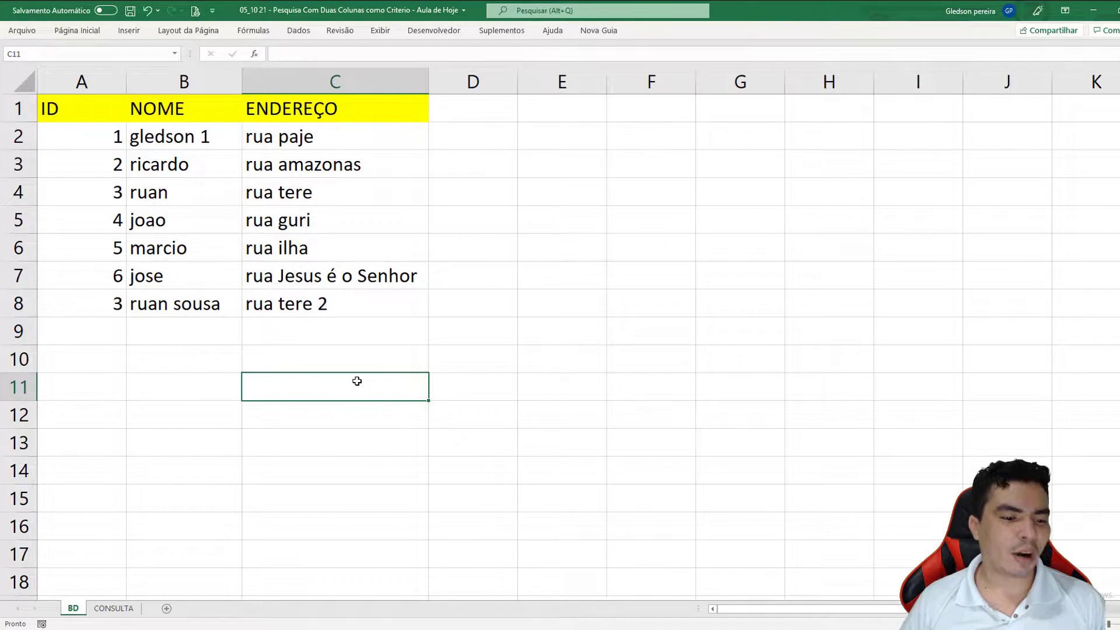
pyautogui.click(114, 608)
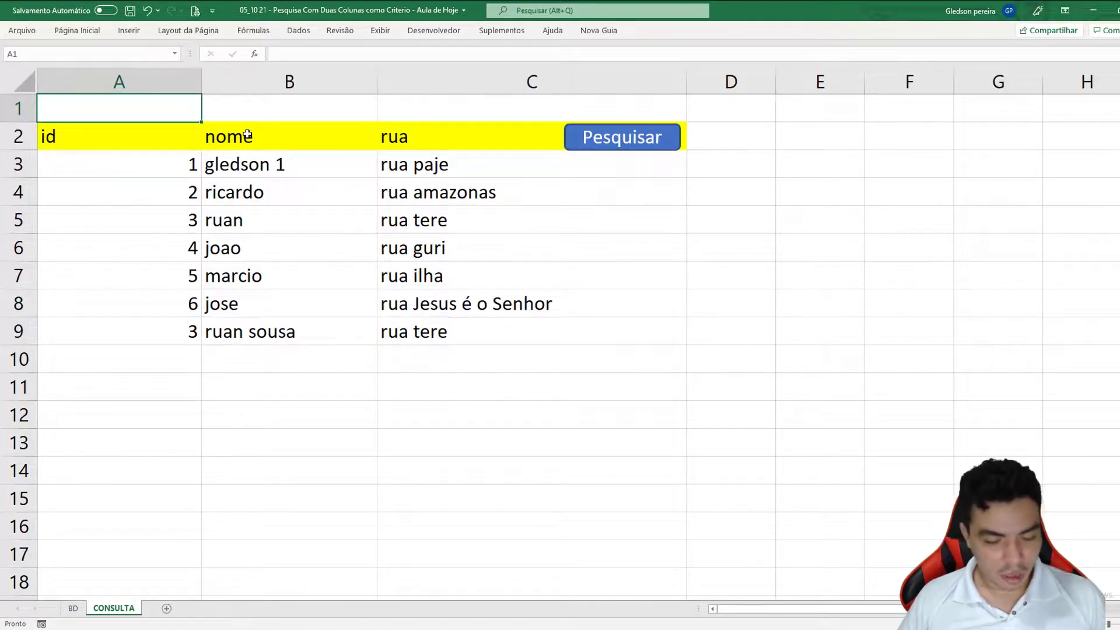
# Step: Search with id 3 and name 'a', marking the two matching names in B3:B4
pyautogui.write('3')
pyautogui.click(624, 140)
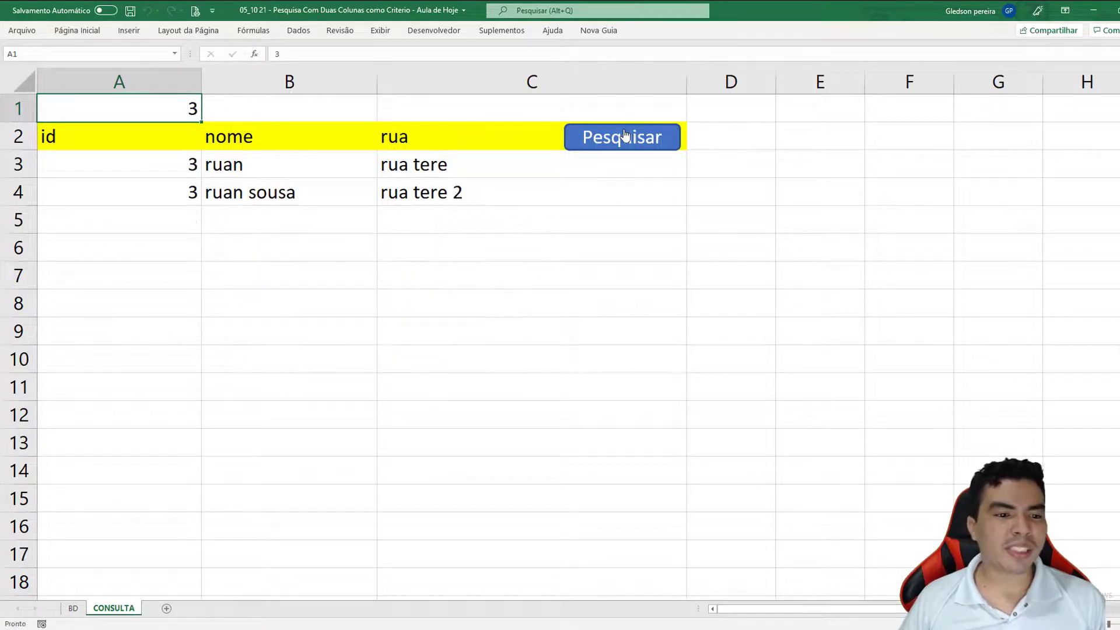
pyautogui.click(249, 115)
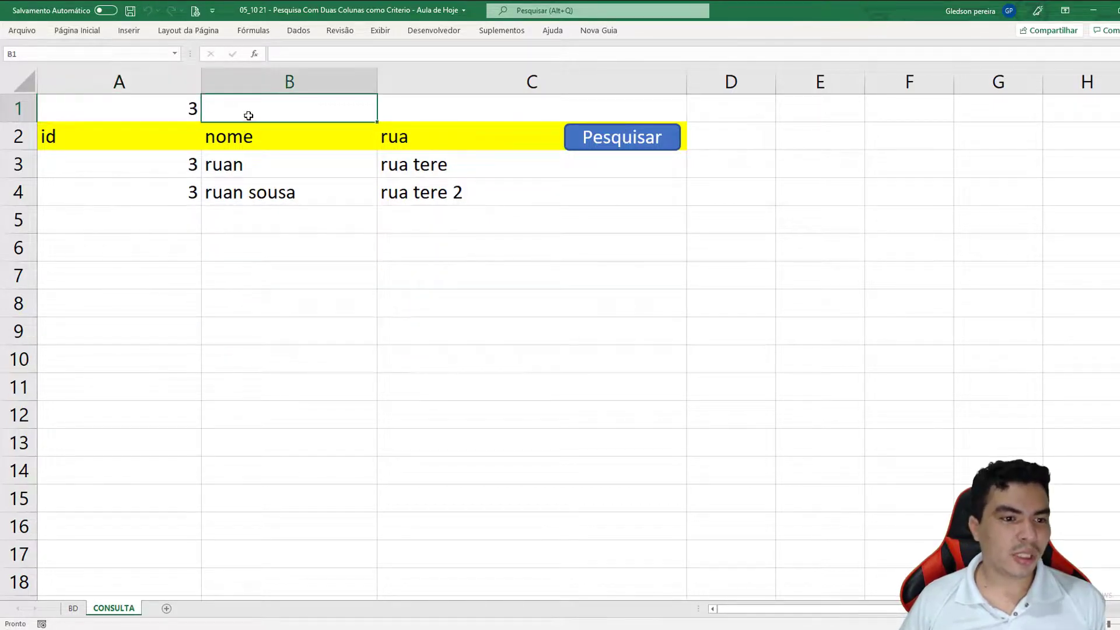
pyautogui.write('a')
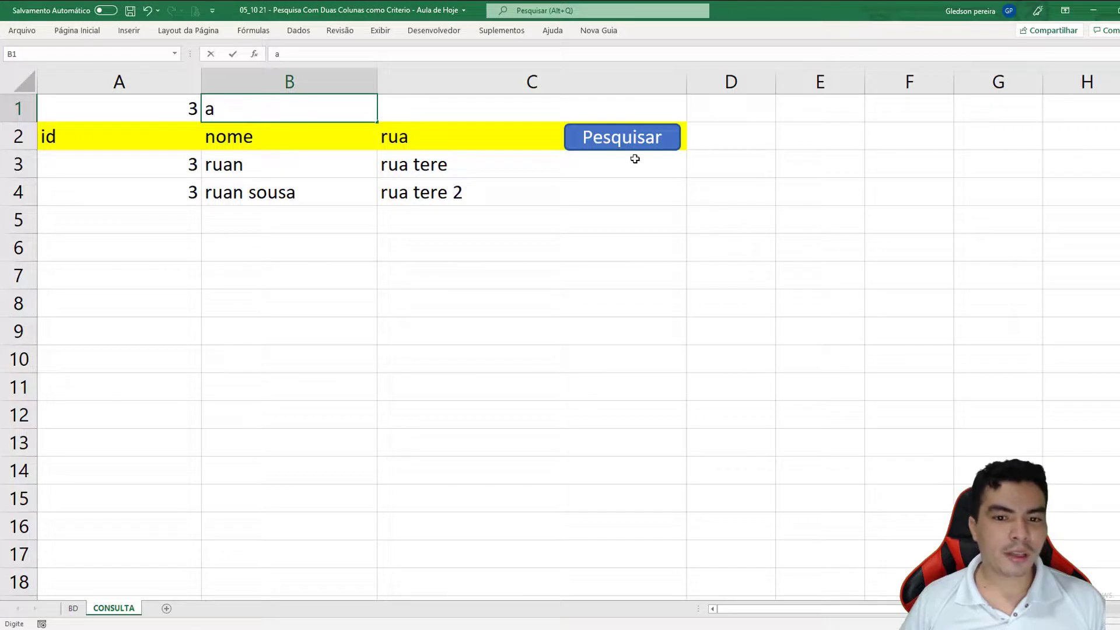
pyautogui.click(639, 150)
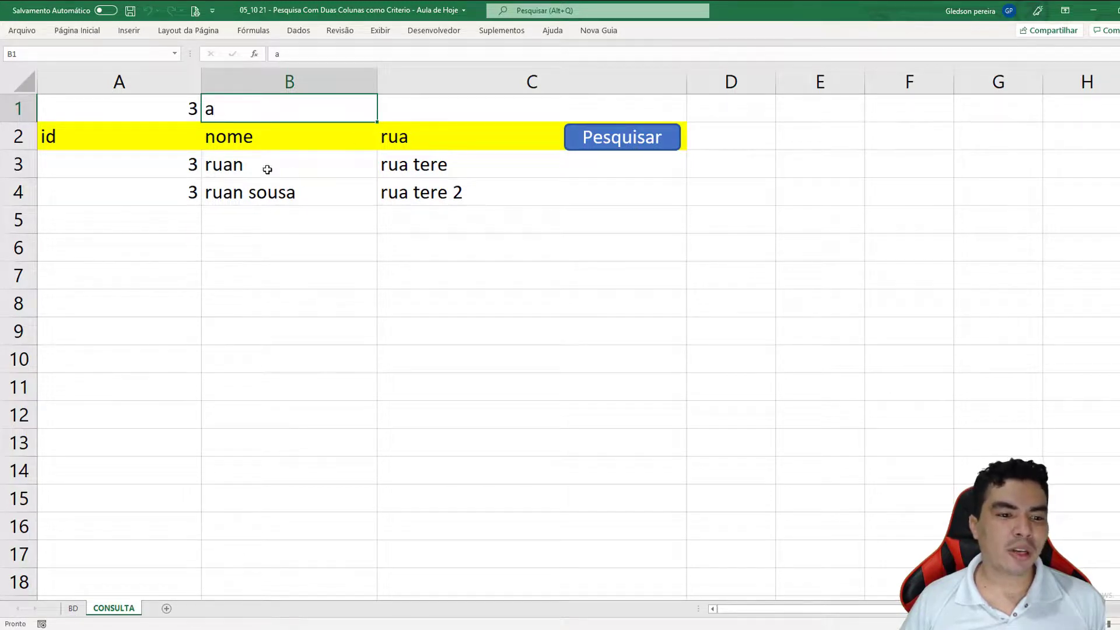
pyautogui.moveTo(251, 168); pyautogui.dragTo(243, 193)
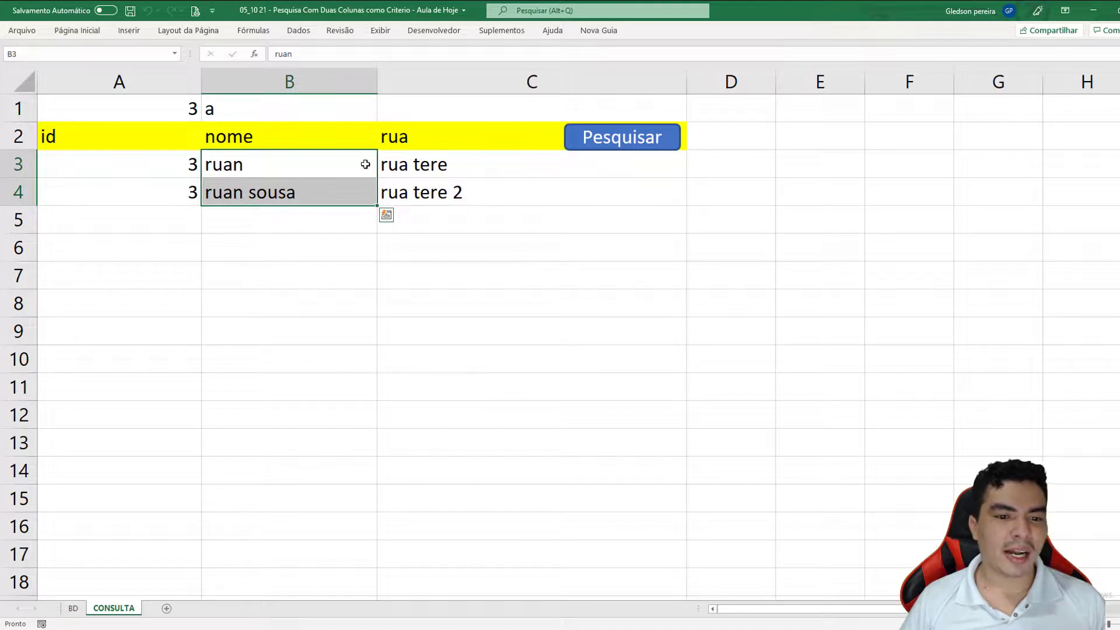
# Step: Add 2 as the address criterion in C1 so only one record remains
pyautogui.click(442, 115)
pyautogui.write('2')
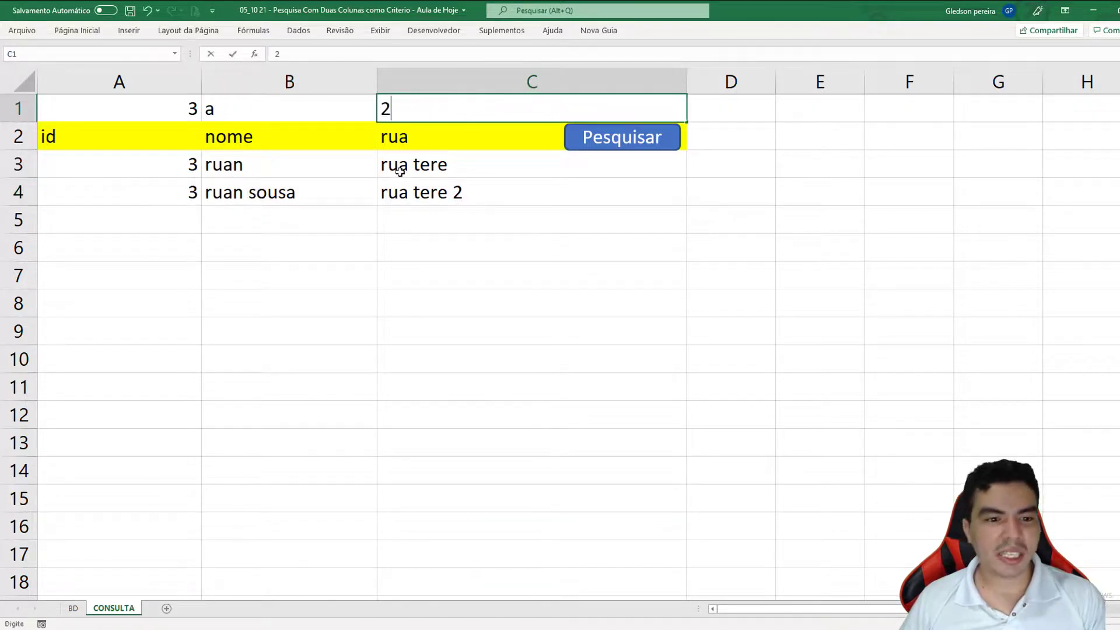
pyautogui.click(599, 143)
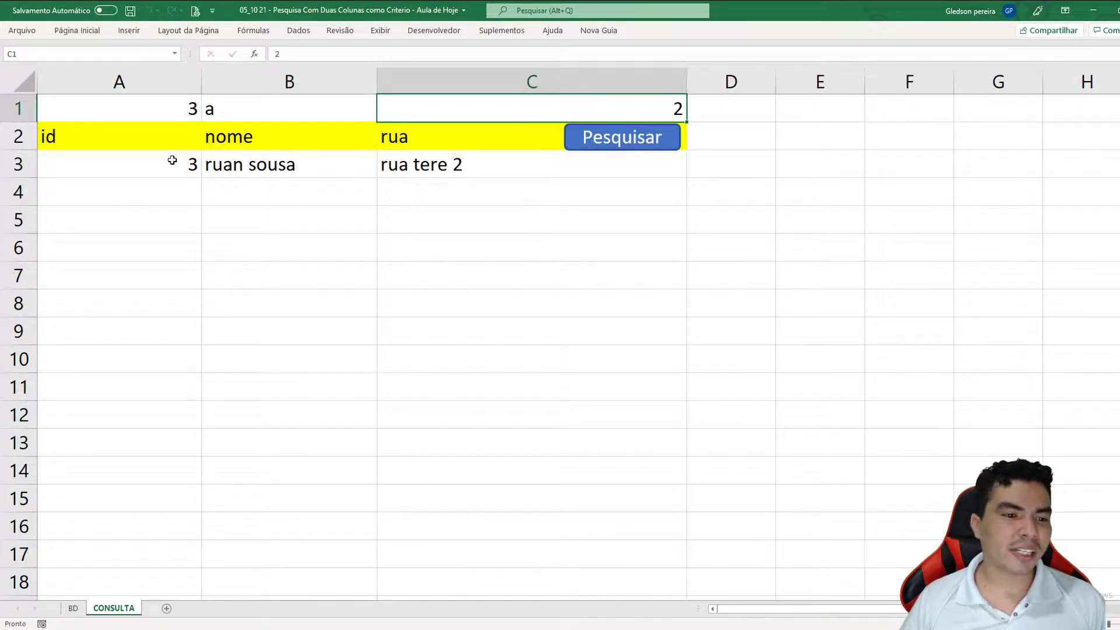
pyautogui.moveTo(155, 161); pyautogui.dragTo(459, 163)
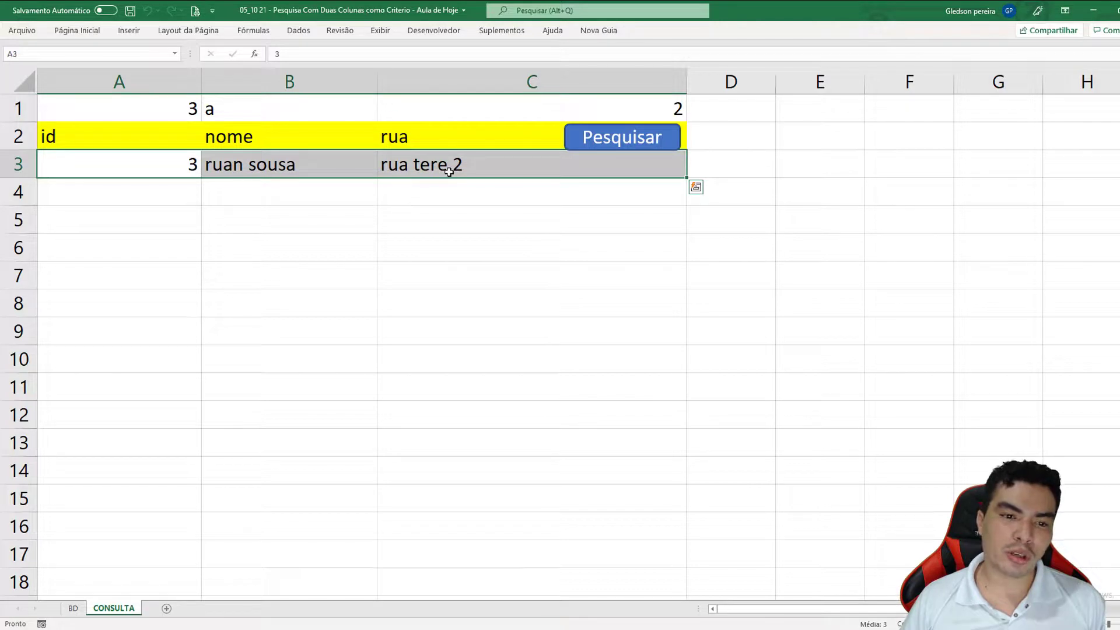
pyautogui.click(434, 31)
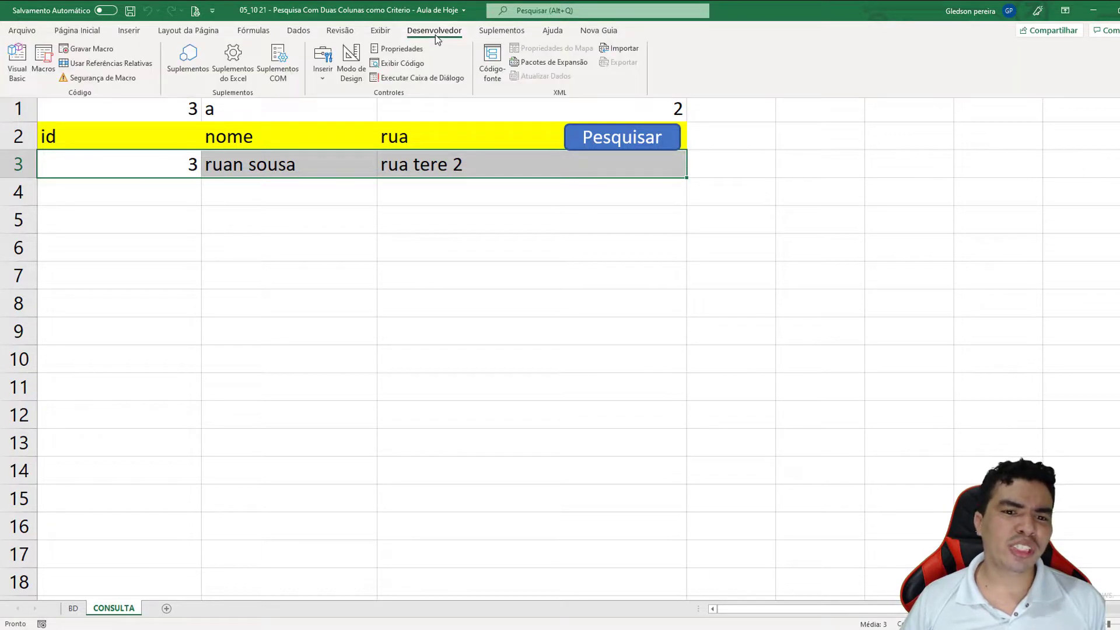
# Step: Reopen Módulo2 in the VBA editor to review the three InStr conditions against A1, B1 and C1
pyautogui.click(17, 63)
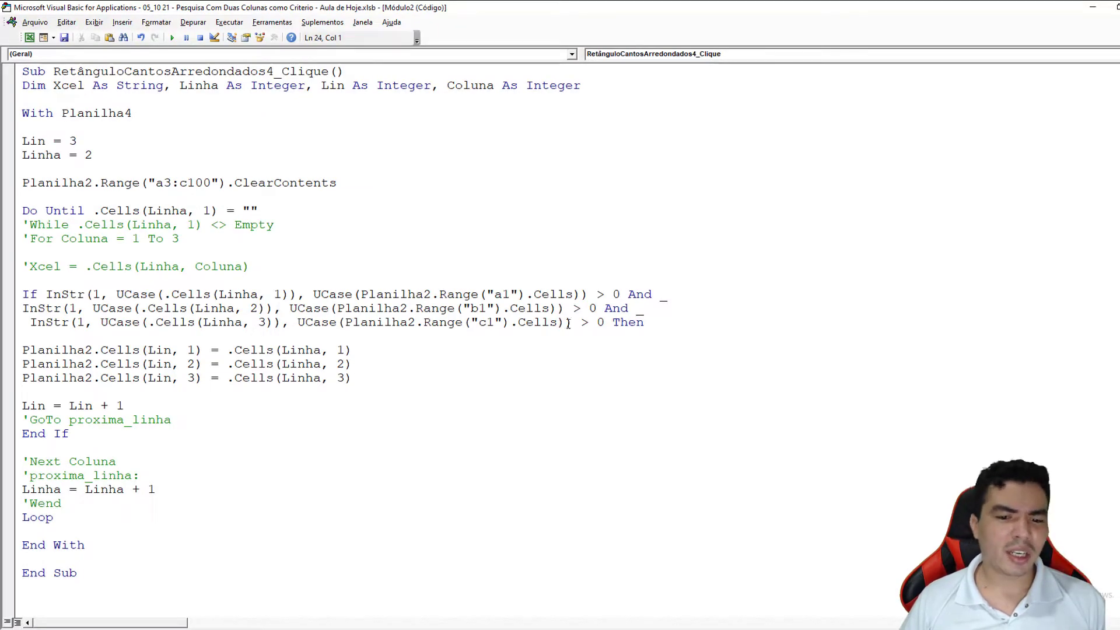